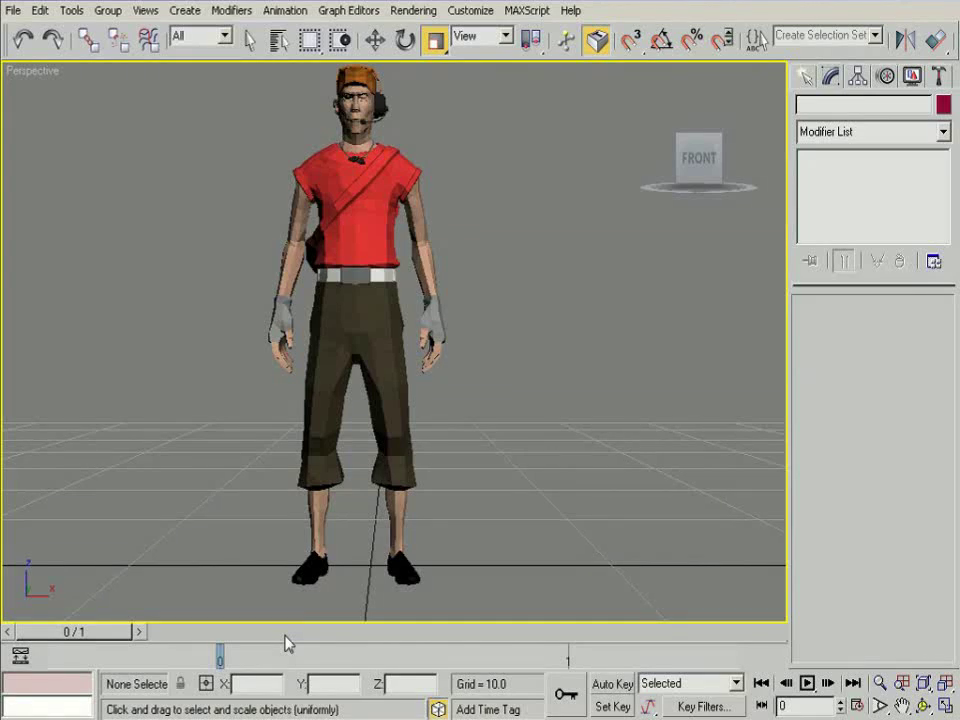
# Import lvpd1.dff with the IFP IO Import DFF tool under Kam's GTA Scripts.
pyautogui.moveTo(242, 564); pyautogui.dragTo(259, 555, button='middle')
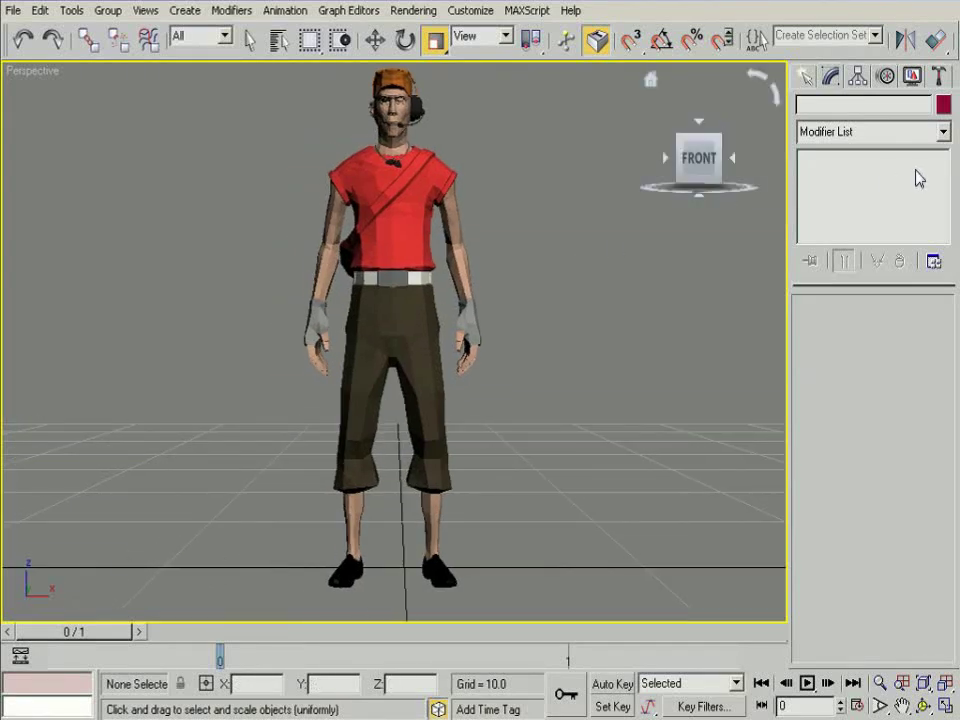
pyautogui.click(941, 78)
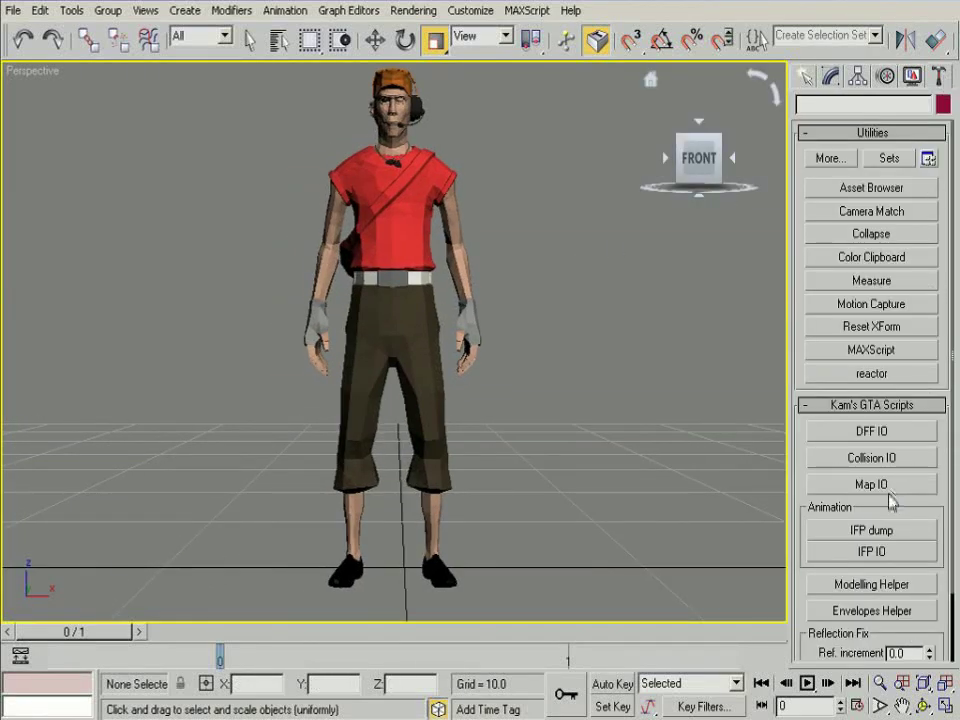
pyautogui.click(845, 553)
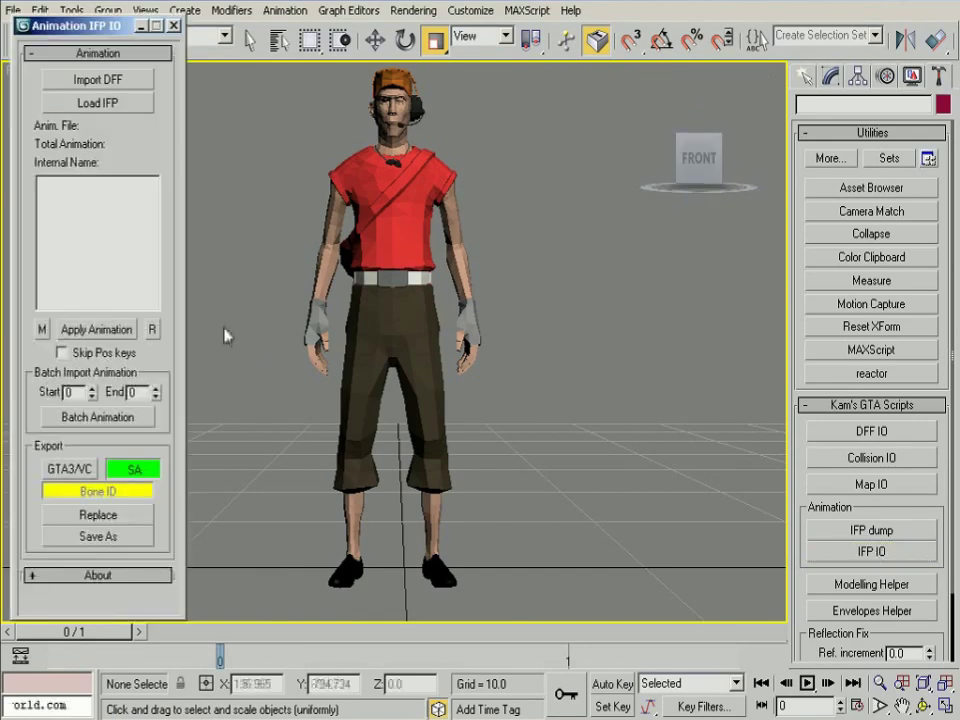
pyautogui.click(98, 80)
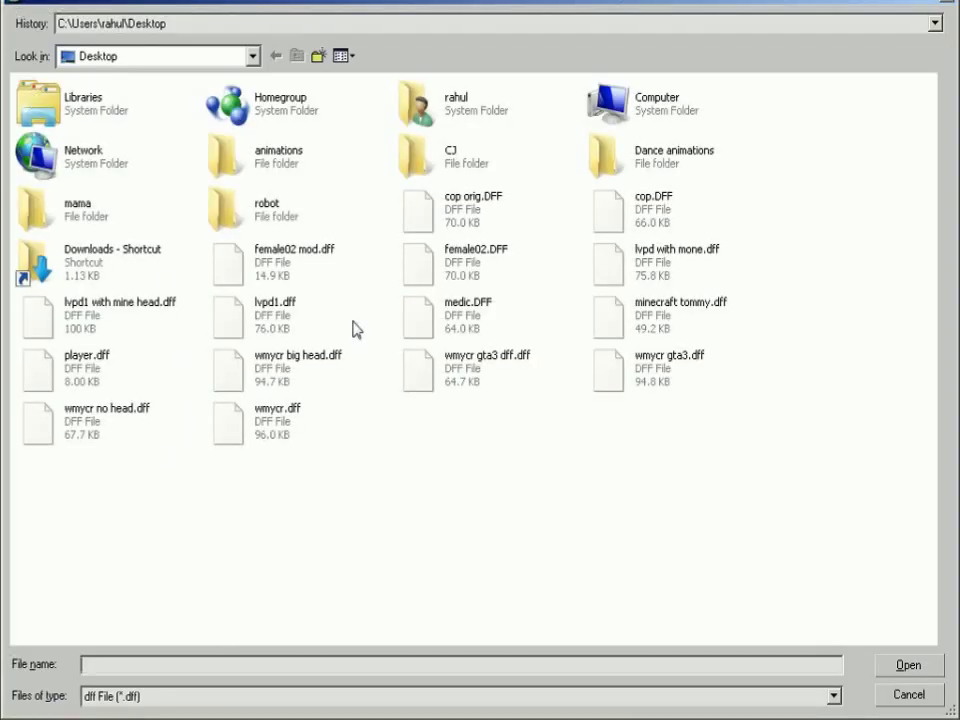
pyautogui.click(354, 327)
pyautogui.click(900, 666)
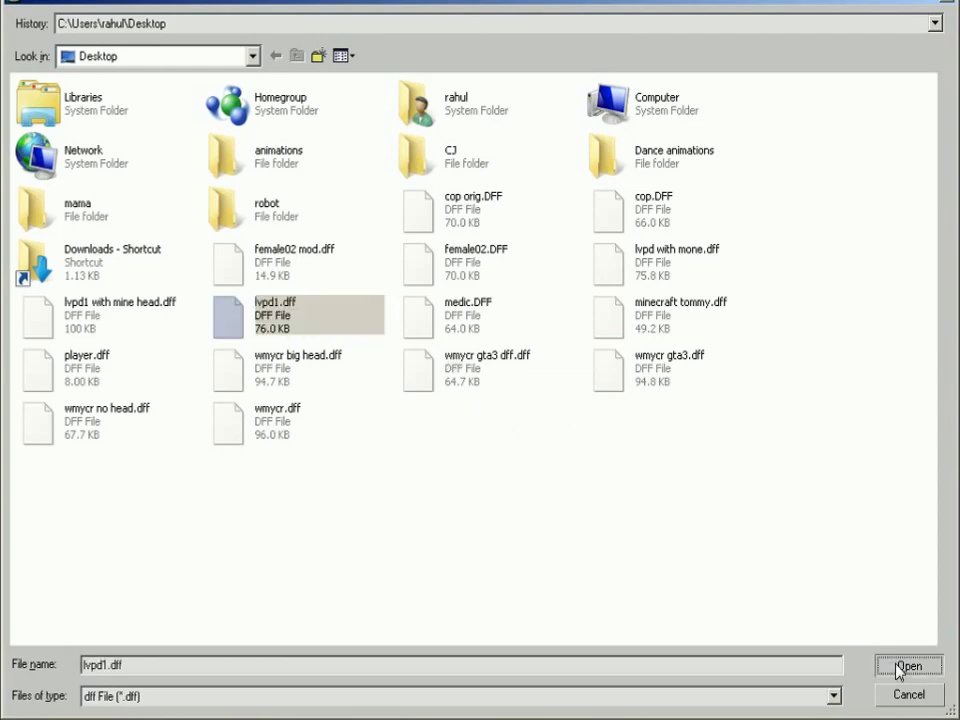
# Zoom the view around the Scout and close the IFP IO animation tools window.
pyautogui.scroll(2, 484, 533)
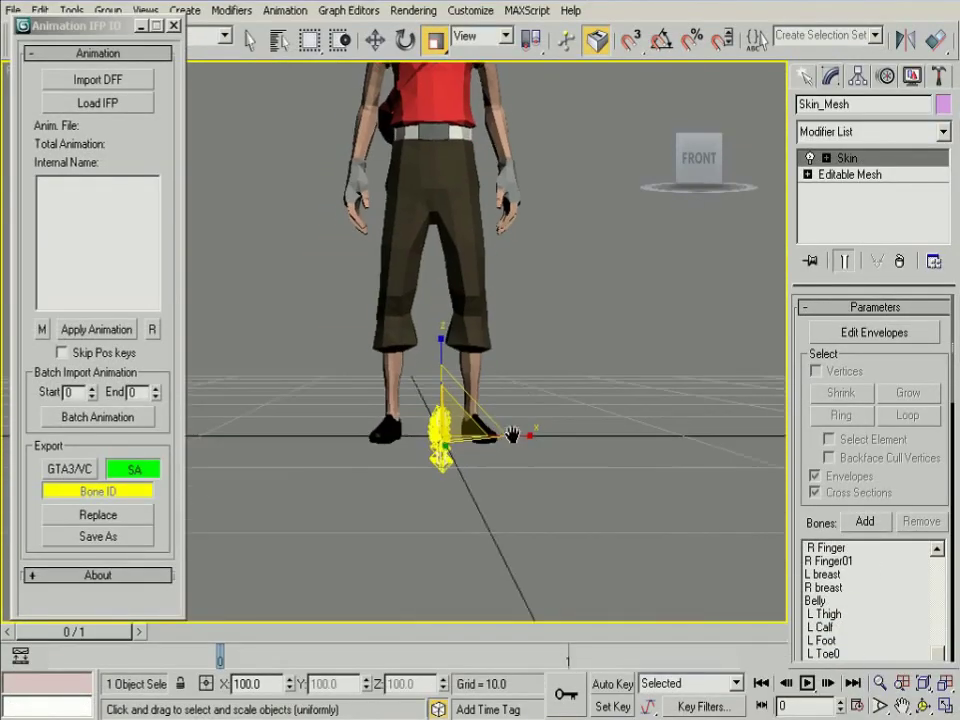
pyautogui.scroll(2, 514, 439)
pyautogui.scroll(2, 527, 534)
pyautogui.scroll(2, 496, 340)
pyautogui.scroll(2, 496, 345)
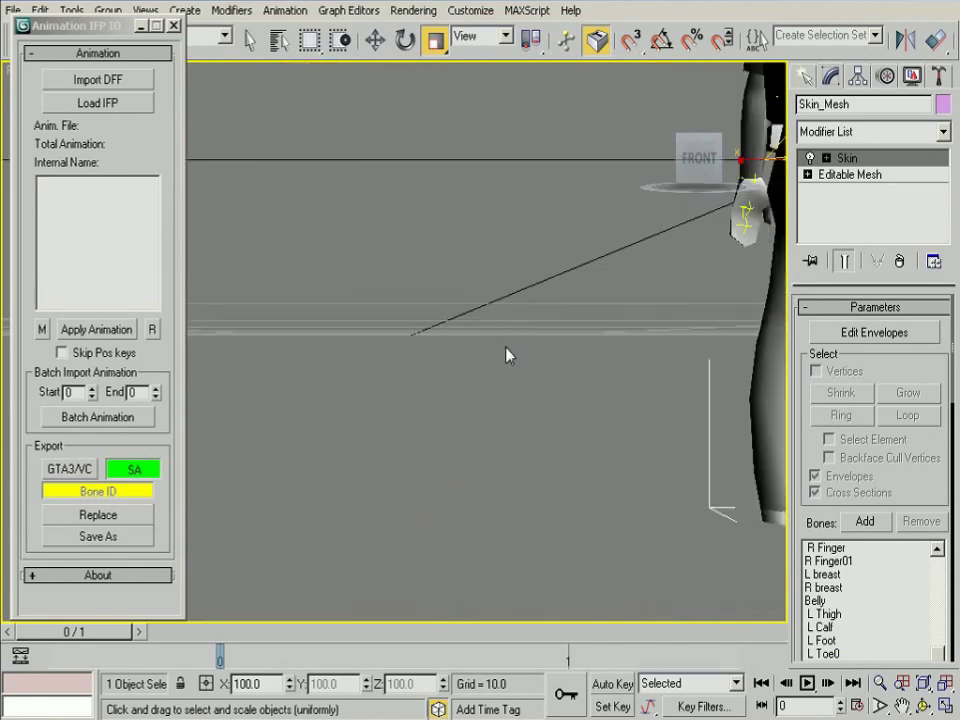
pyautogui.scroll(-2, 507, 350)
pyautogui.scroll(-2, 507, 340)
pyautogui.scroll(-2, 506, 343)
pyautogui.press('r')
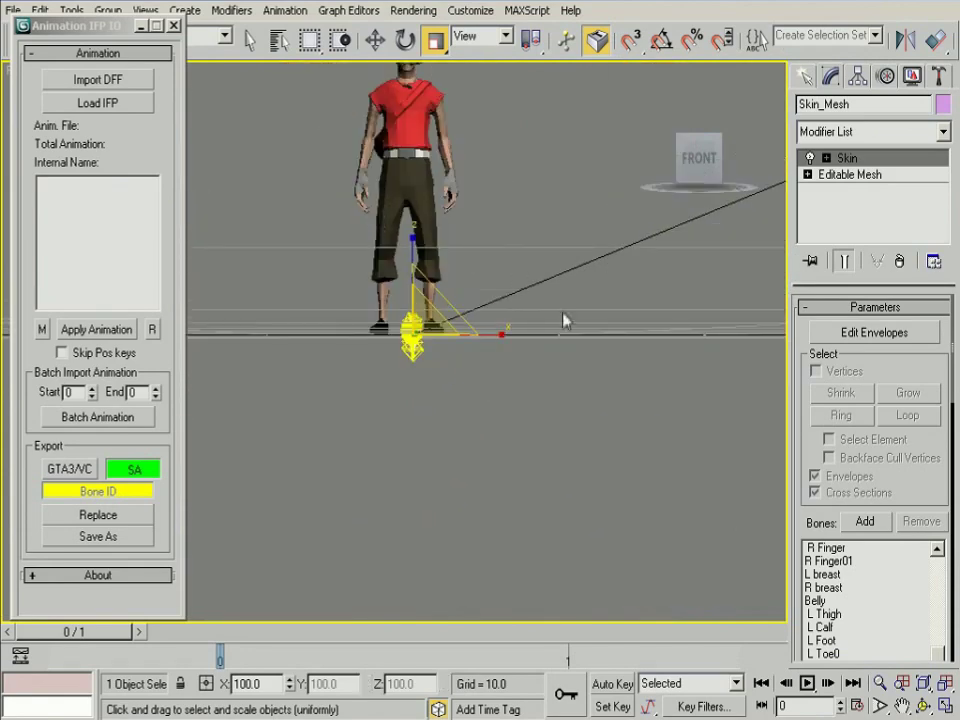
pyautogui.click(173, 25)
# Uniformly scale the SMDImport Scout mesh down to 2.484 to match the GTA character.
pyautogui.click(405, 220)
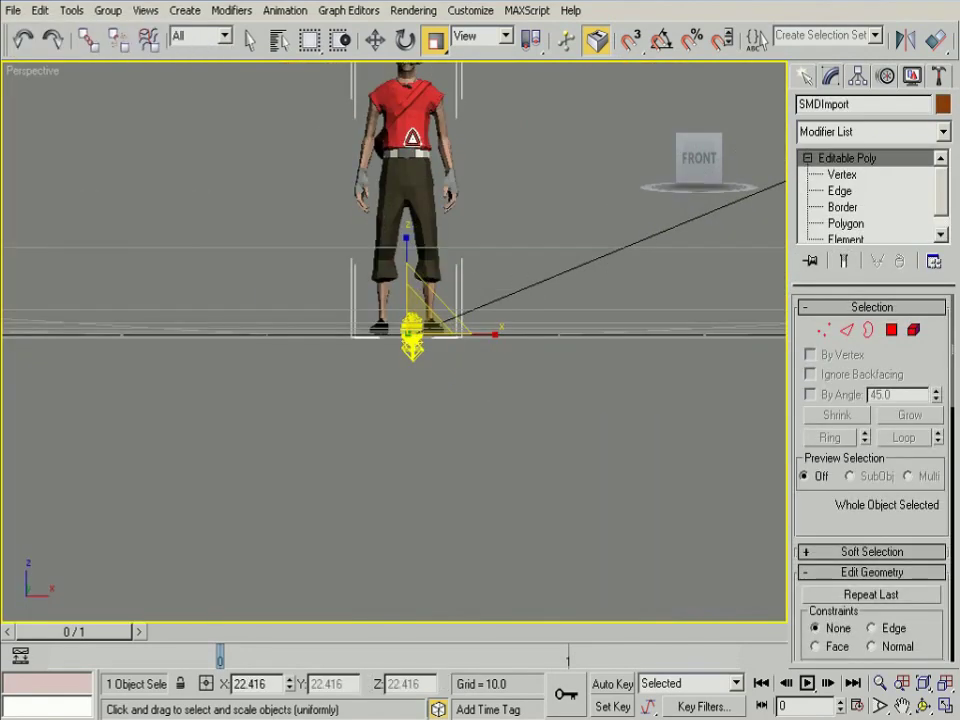
pyautogui.rightClick(409, 218)
pyautogui.click(446, 280)
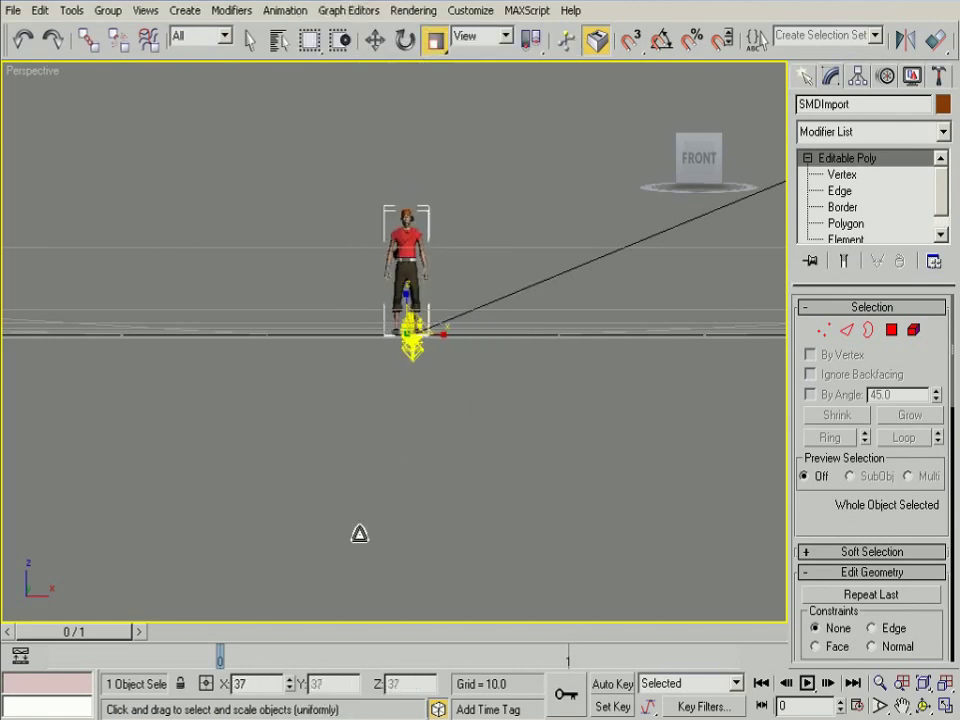
pyautogui.moveTo(414, 316); pyautogui.dragTo(369, 360)
pyautogui.moveTo(424, 315); pyautogui.dragTo(369, 471)
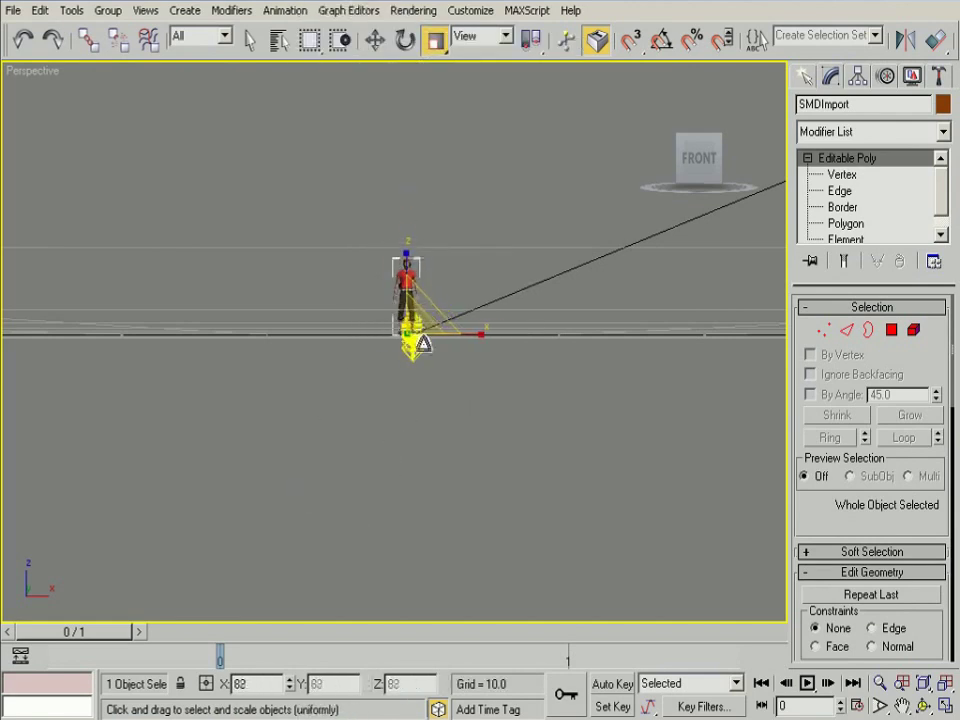
pyautogui.keyDown('alt'); pyautogui.moveTo(410, 338); pyautogui.dragTo(277, 165, button='middle'); pyautogui.keyUp('alt')
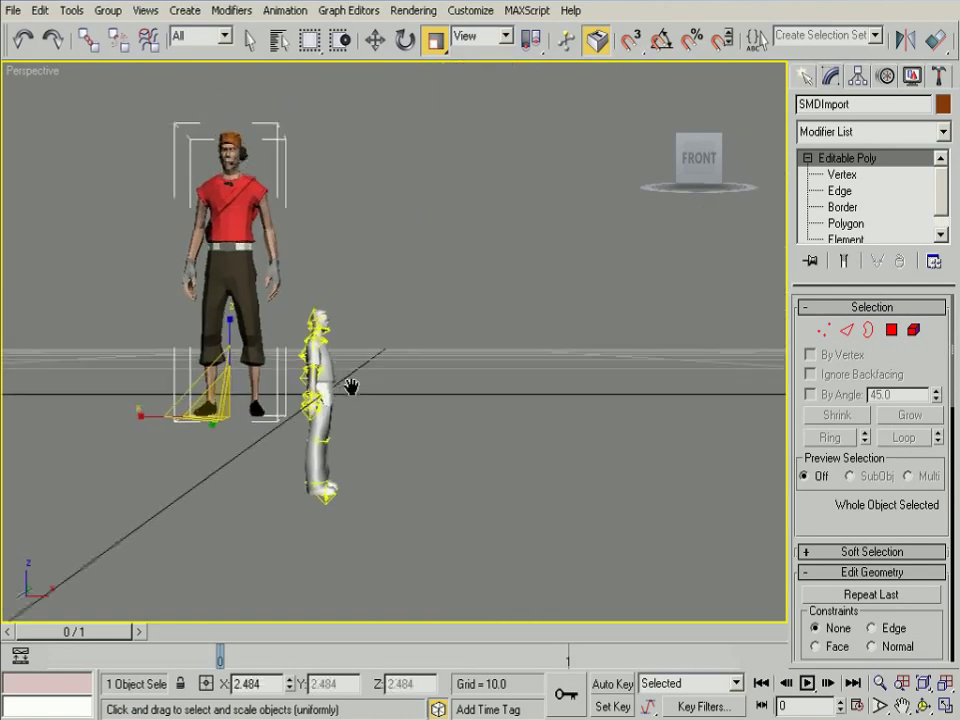
# Rotate the Scout mesh to 92.5° on Z so it faces the GTA character's direction.
pyautogui.rightClick(314, 247)
pyautogui.click(332, 270)
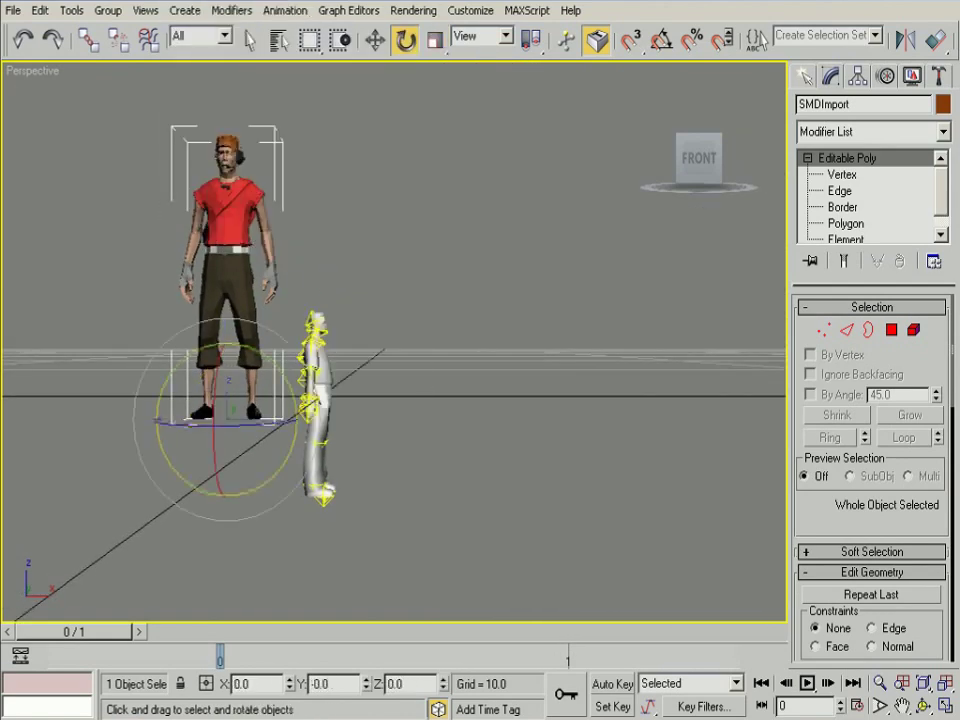
pyautogui.moveTo(165, 422)
pyautogui.mouseDown()
pyautogui.moveTo(190, 482)
pyautogui.moveTo(180, 450)
pyautogui.mouseUp()
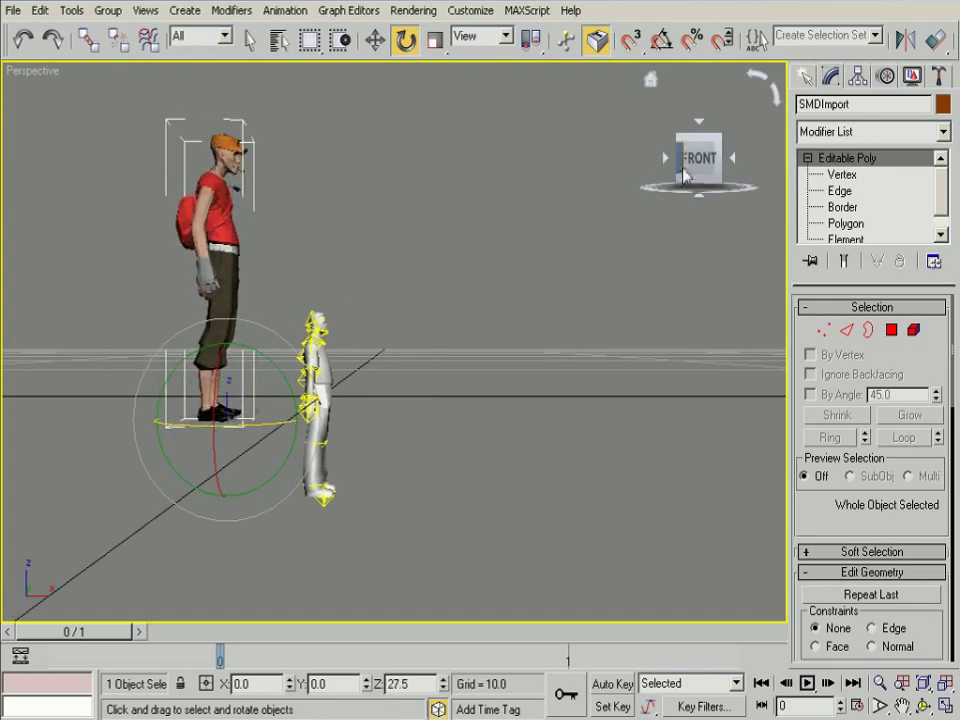
pyautogui.click(690, 163)
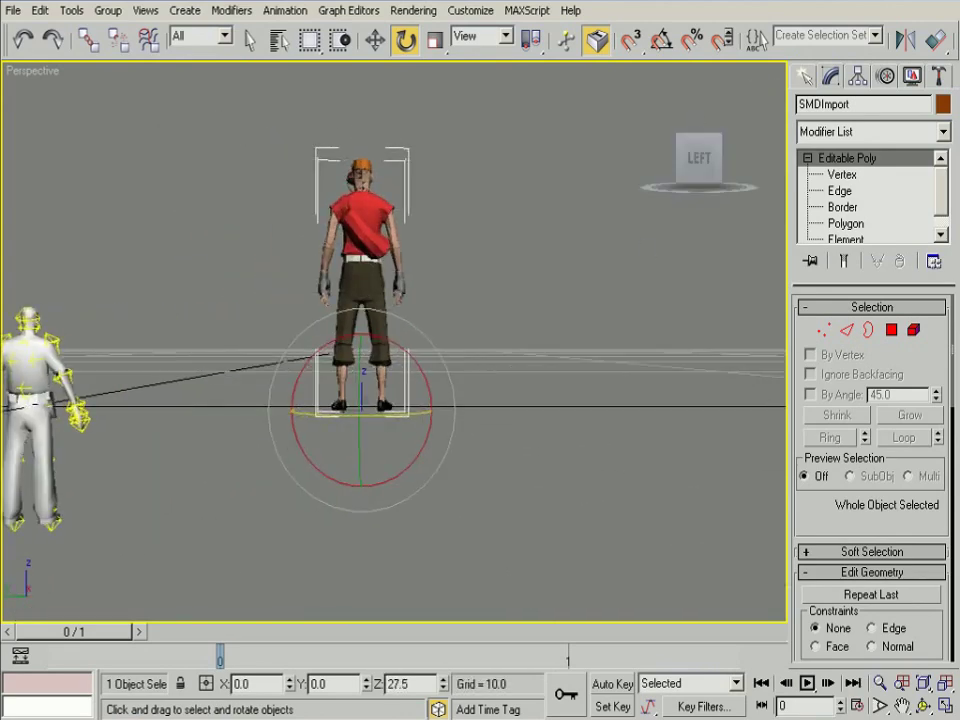
pyautogui.moveTo(313, 462); pyautogui.dragTo(505, 449, button='middle')
# Move the Scout mesh roughly over the white GTA character.
pyautogui.rightClick(565, 295)
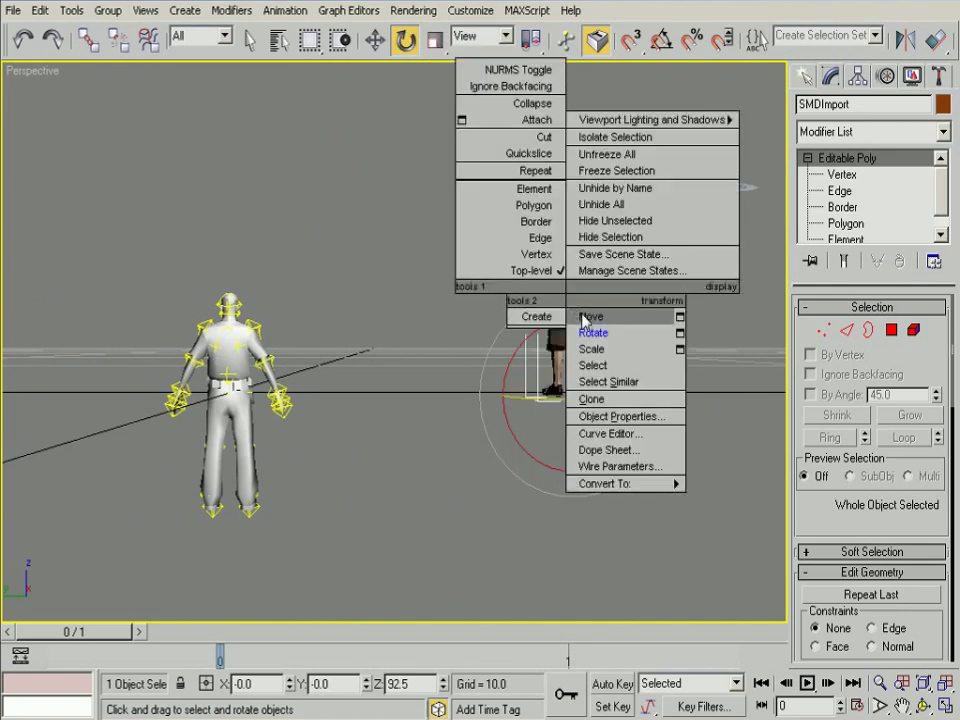
pyautogui.click(585, 317)
pyautogui.moveTo(545, 364); pyautogui.dragTo(210, 474)
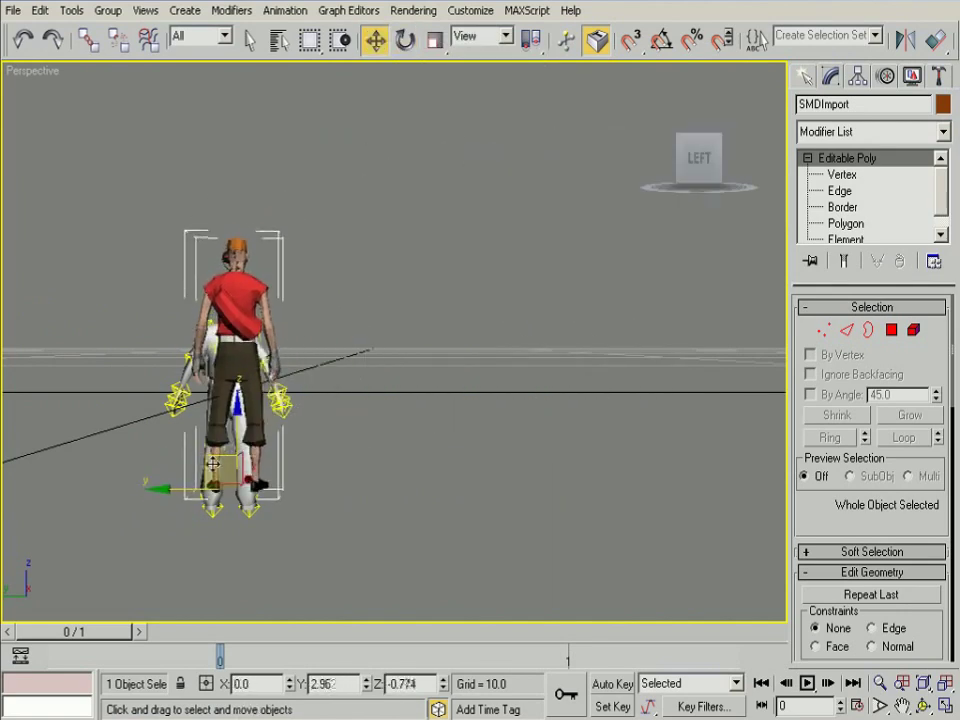
pyautogui.moveTo(699, 158)
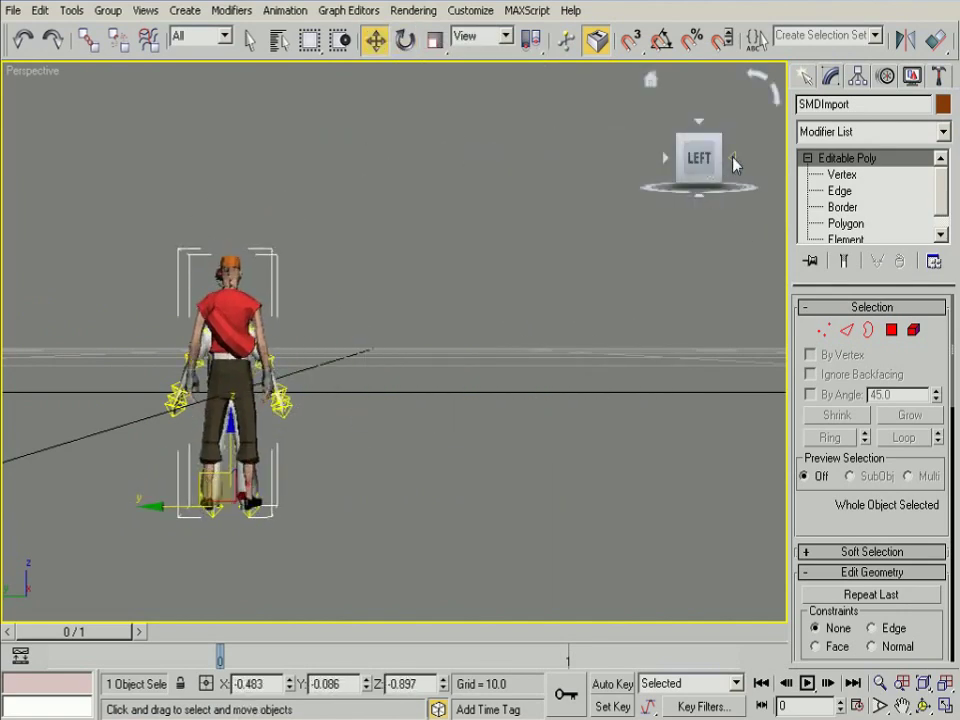
pyautogui.click(732, 158)
pyautogui.click(732, 158)
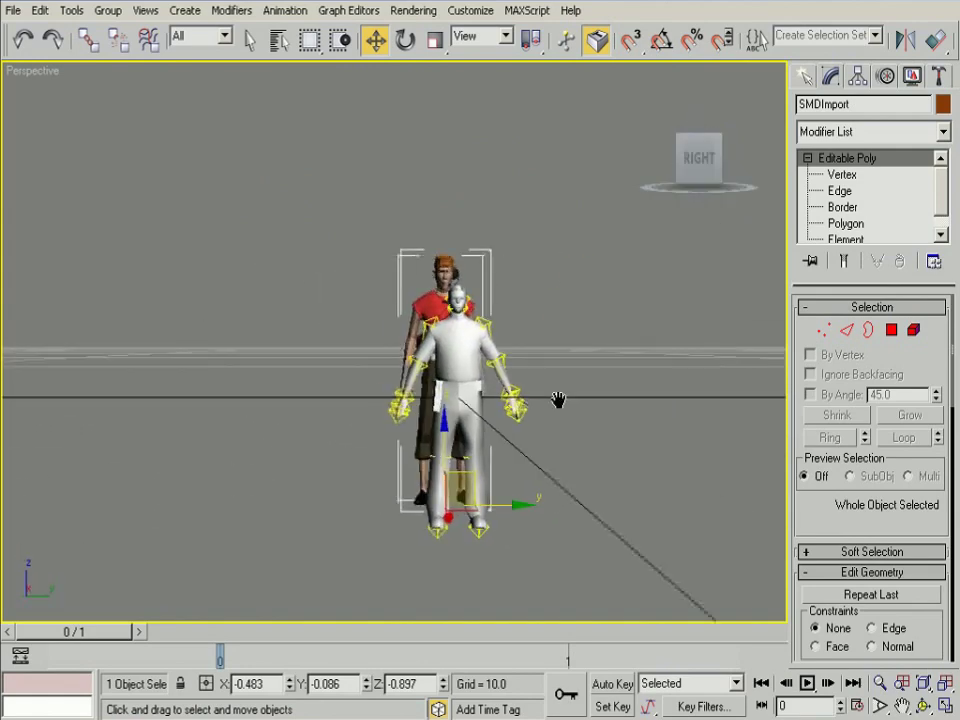
pyautogui.scroll(5, 501, 458)
pyautogui.scroll(-2, 501, 458)
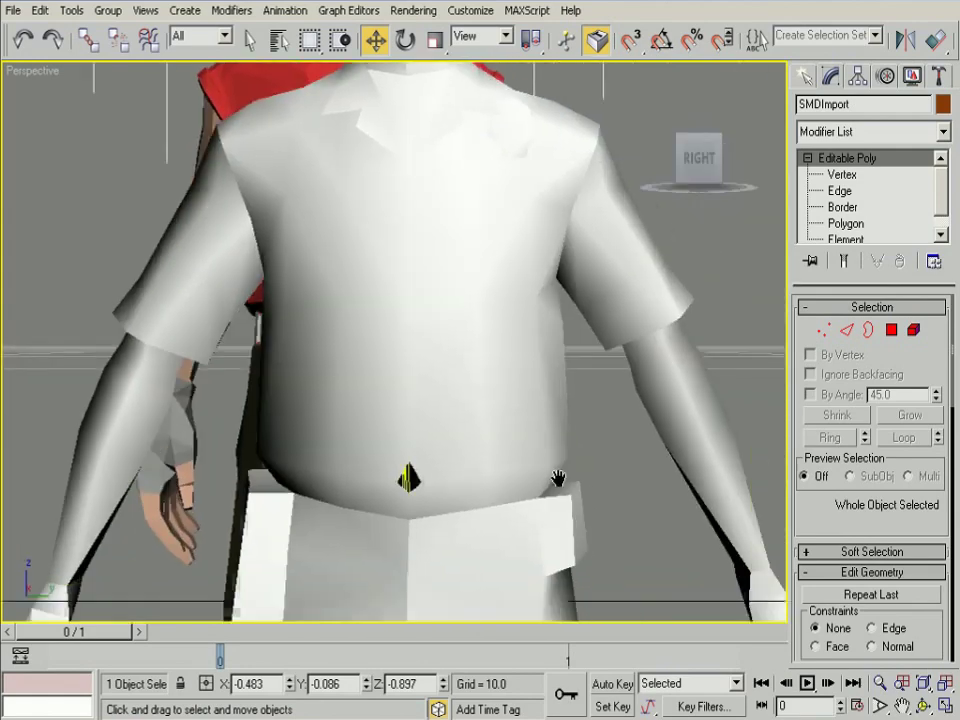
pyautogui.scroll(-4, 557, 476)
pyautogui.scroll(-2, 534, 467)
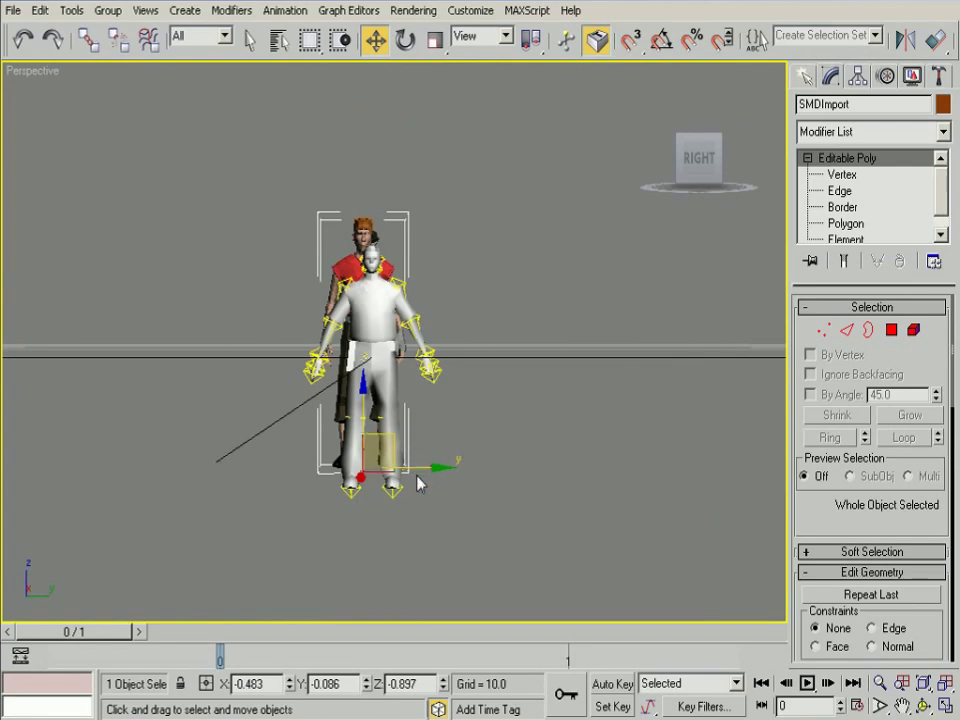
# Fine-tune the Scout's position to X 0.048, Y 0.01, Z -1.007, overlapping the GTA body.
pyautogui.keyDown('alt'); pyautogui.moveTo(396, 462); pyautogui.dragTo(495, 495, button='middle'); pyautogui.keyUp('alt')
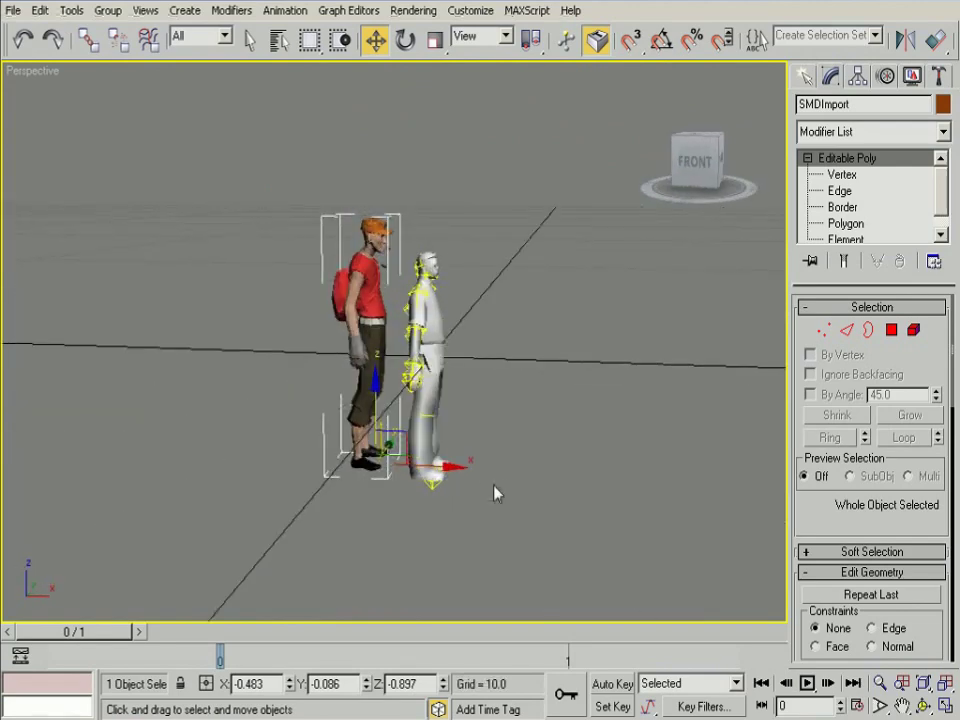
pyautogui.moveTo(449, 462); pyautogui.dragTo(505, 465)
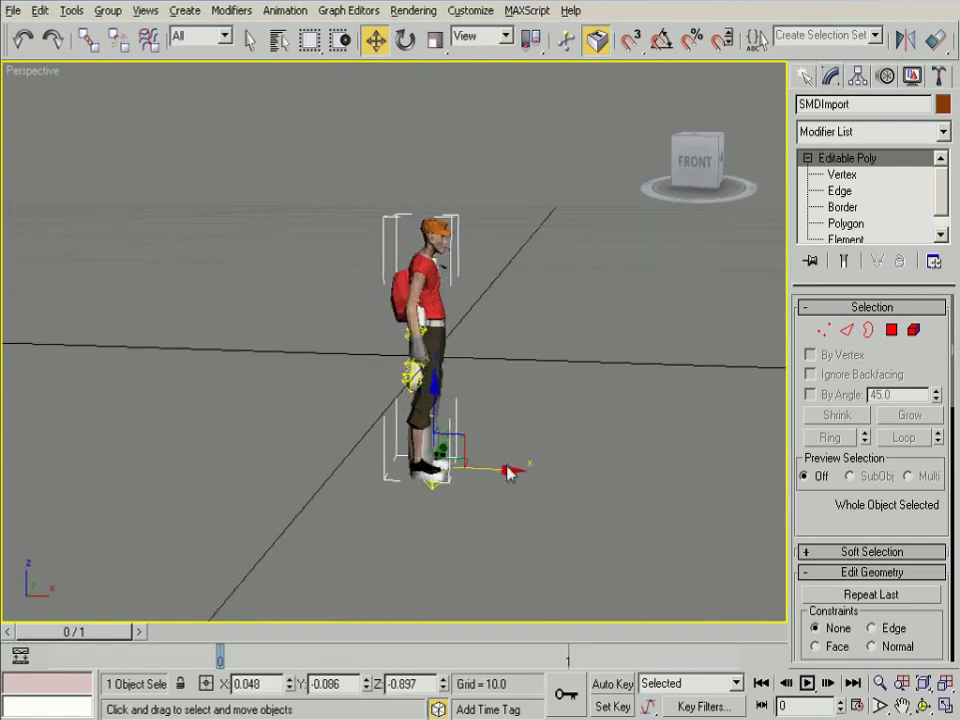
pyautogui.moveTo(507, 468)
pyautogui.keyDown('alt'); pyautogui.mouseDown(button='middle')
pyautogui.moveTo(434, 445)
pyautogui.moveTo(455, 470)
pyautogui.mouseUp(button='middle'); pyautogui.keyUp('alt')
pyautogui.moveTo(468, 490)
pyautogui.mouseDown()
pyautogui.moveTo(481, 502)
pyautogui.moveTo(484, 482)
pyautogui.mouseUp()
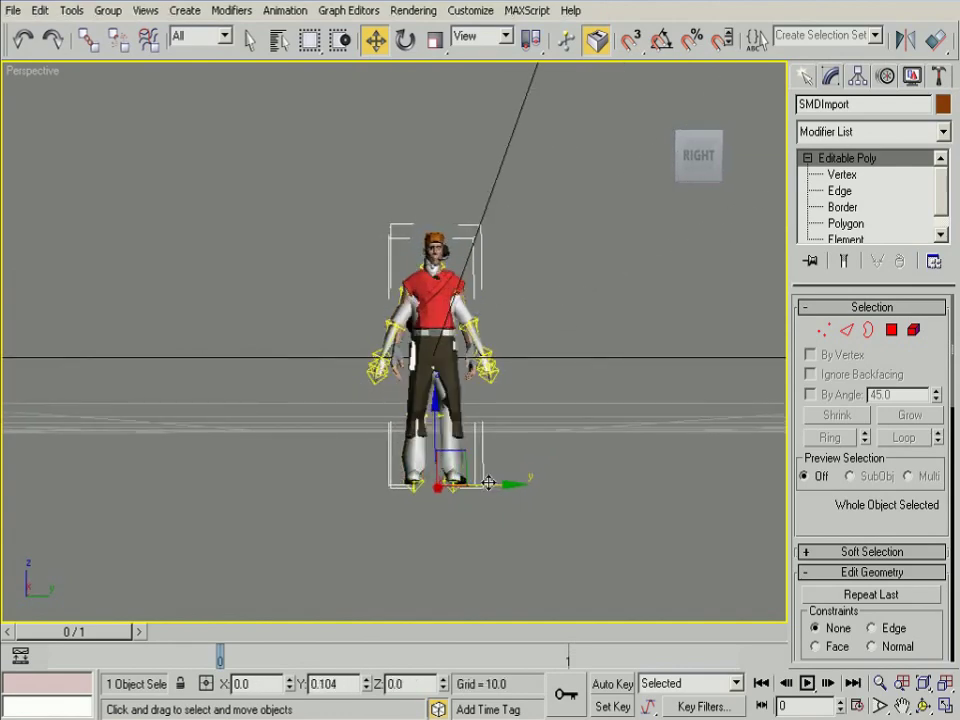
pyautogui.scroll(5, 484, 482)
pyautogui.scroll(5, 539, 484)
pyautogui.moveTo(539, 484)
pyautogui.mouseDown(button='middle')
pyautogui.moveTo(497, 422)
pyautogui.moveTo(509, 490)
pyautogui.mouseUp(button='middle')
pyautogui.scroll(-5, 509, 490)
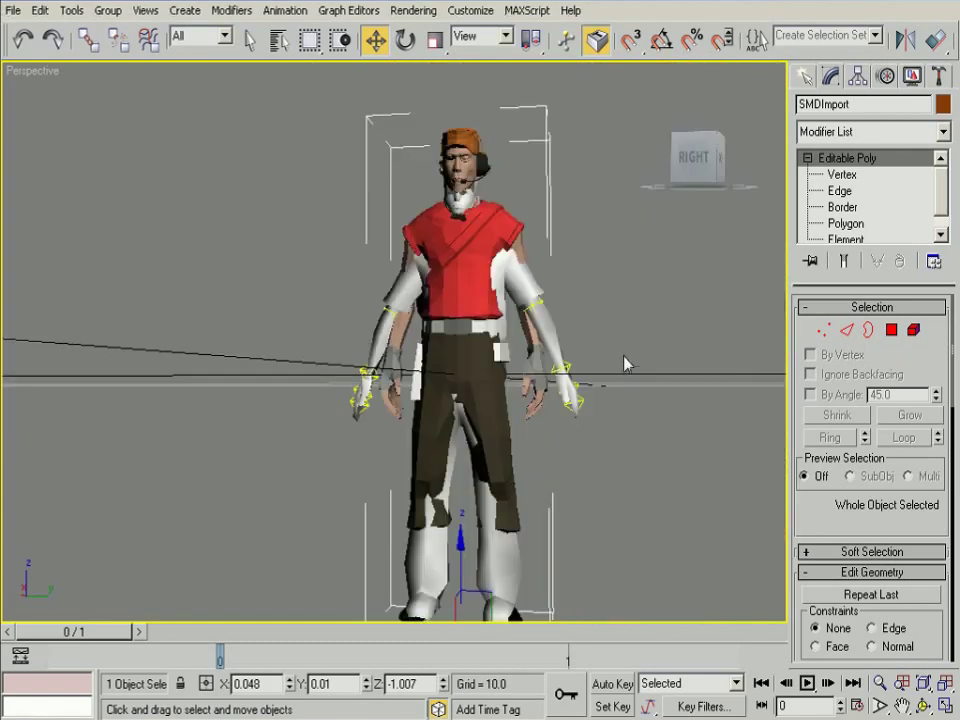
# Centre the Scout mesh's pivot using Affect Pivot Only and Center to Object.
pyautogui.rightClick(508, 412)
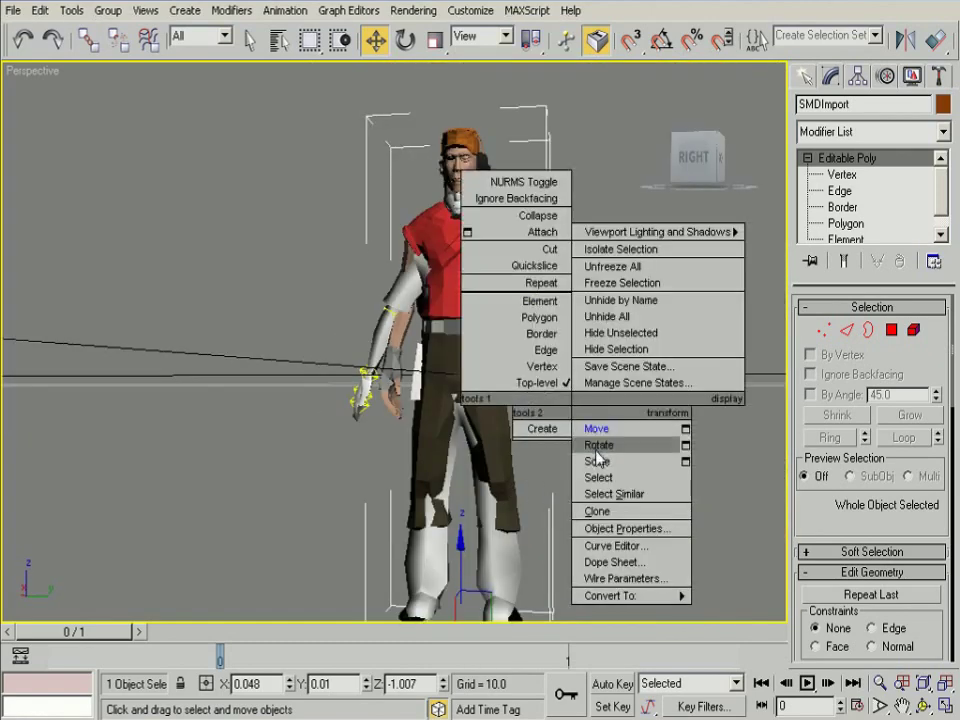
pyautogui.click(570, 459)
pyautogui.scroll(-3, 512, 412)
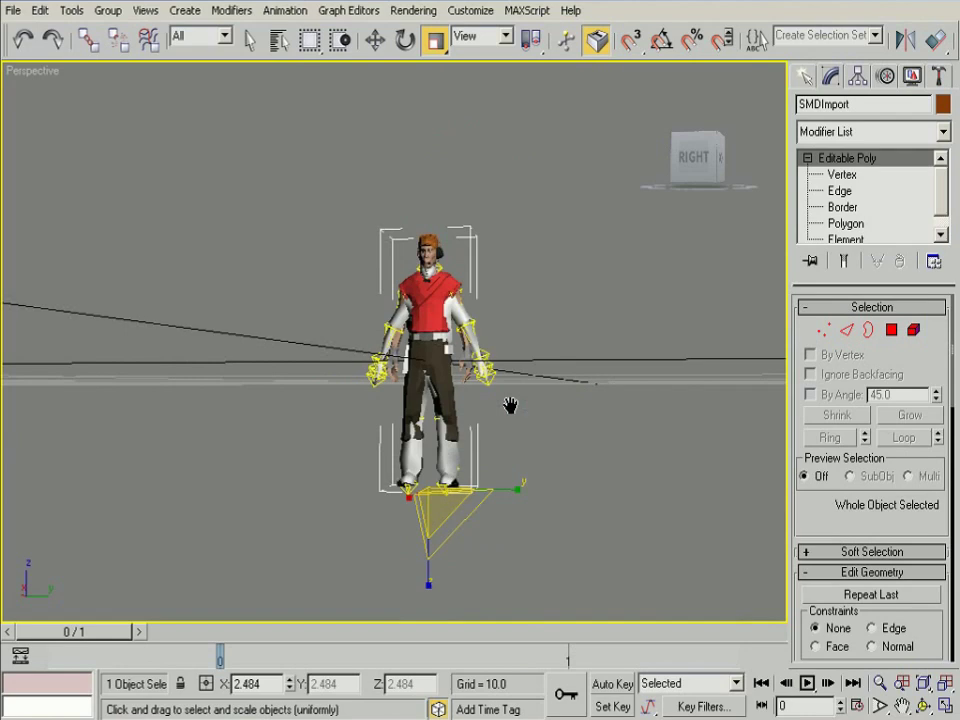
pyautogui.click(857, 80)
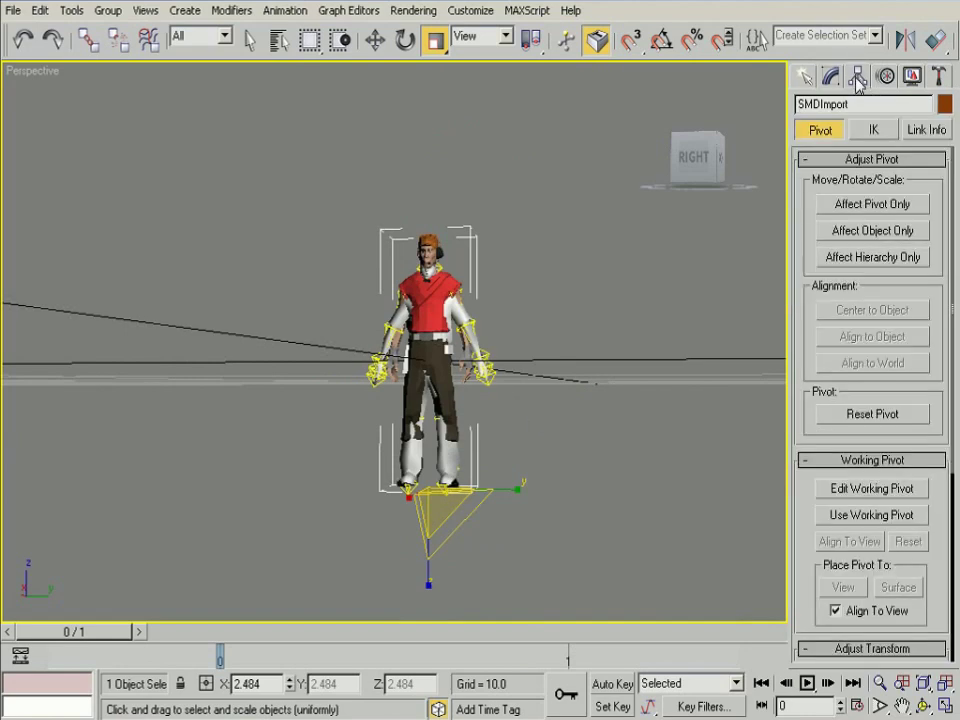
pyautogui.click(873, 205)
pyautogui.click(872, 310)
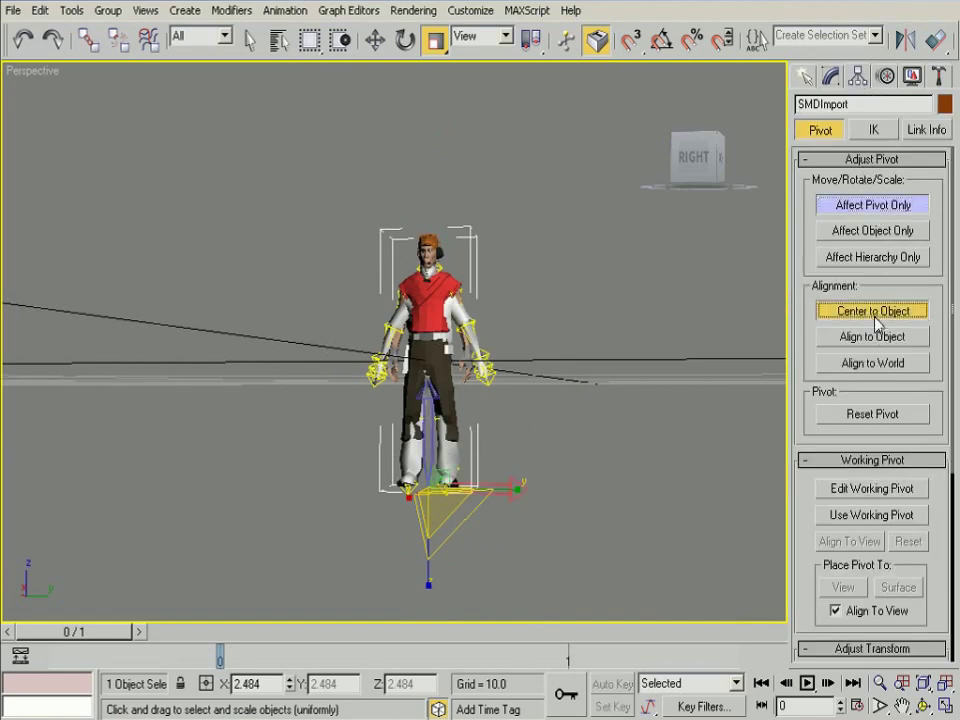
pyautogui.click(806, 77)
pyautogui.scroll(8, 504, 414)
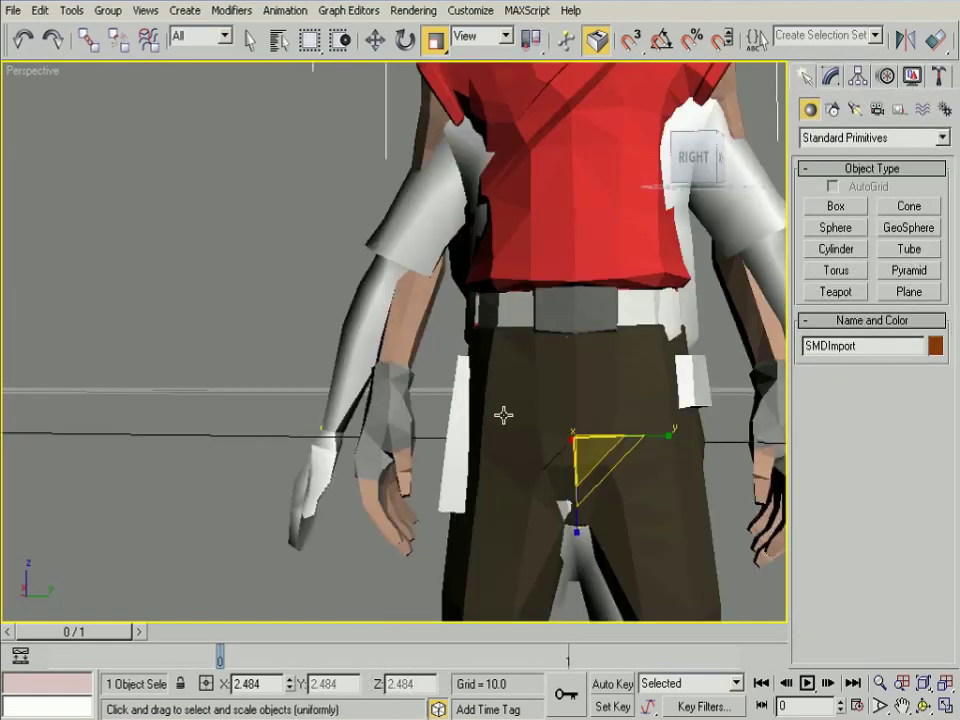
pyautogui.scroll(-5, 549, 417)
# Shrink the Scout uniformly and move it to X -0.063, Y 0.005, Z -0.049 inside the GTA bones.
pyautogui.moveTo(471, 388); pyautogui.dragTo(471, 407)
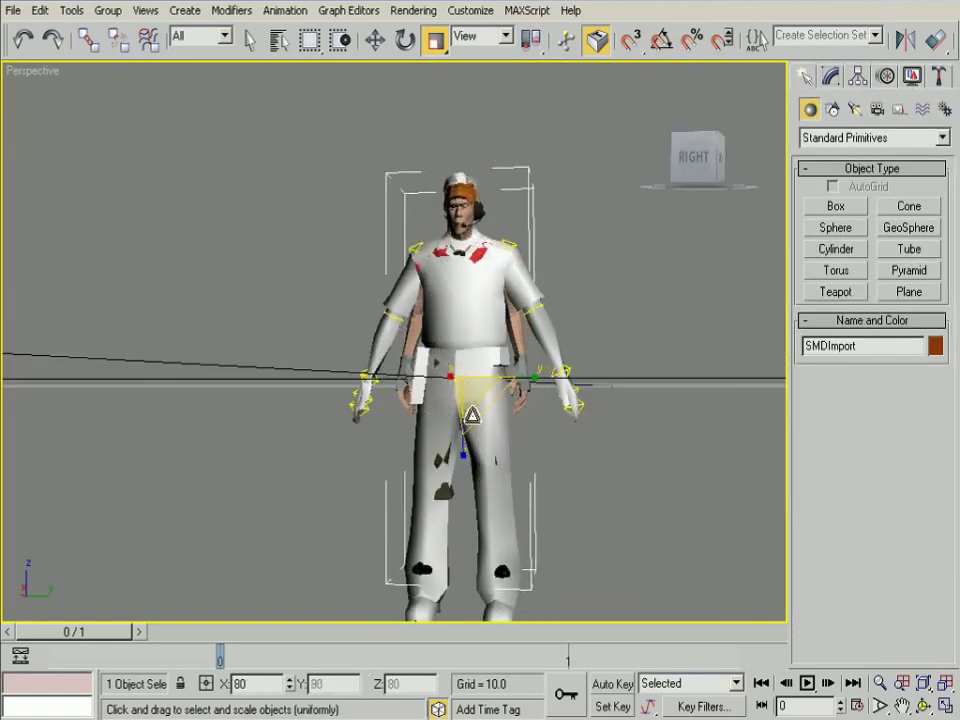
pyautogui.moveTo(471, 407); pyautogui.dragTo(497, 381)
pyautogui.rightClick(497, 381)
pyautogui.click(504, 384)
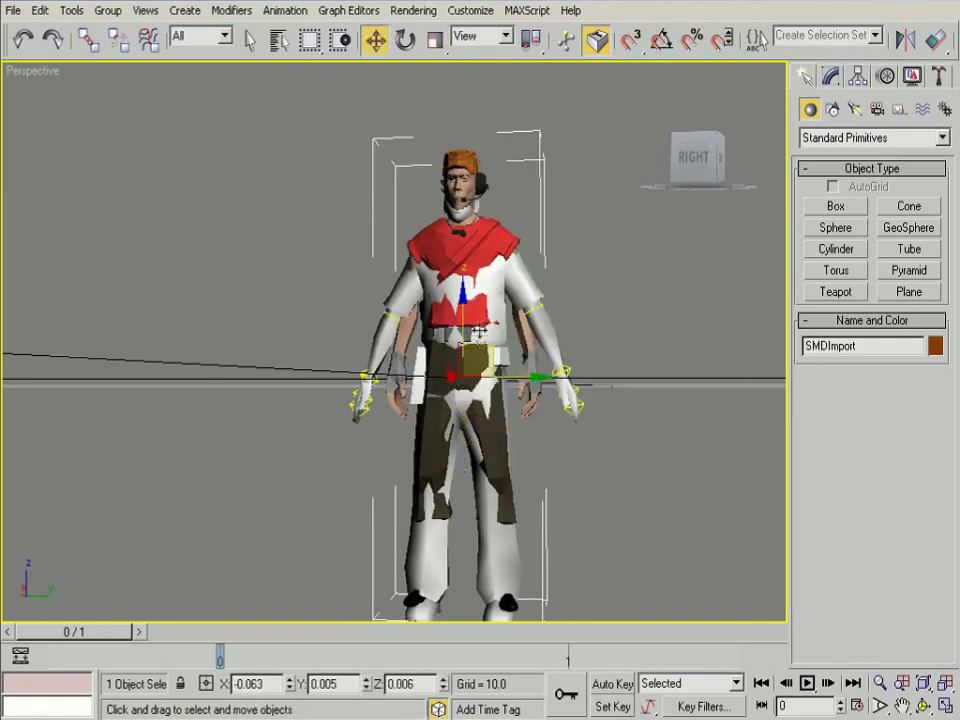
pyautogui.moveTo(461, 318); pyautogui.dragTo(461, 323)
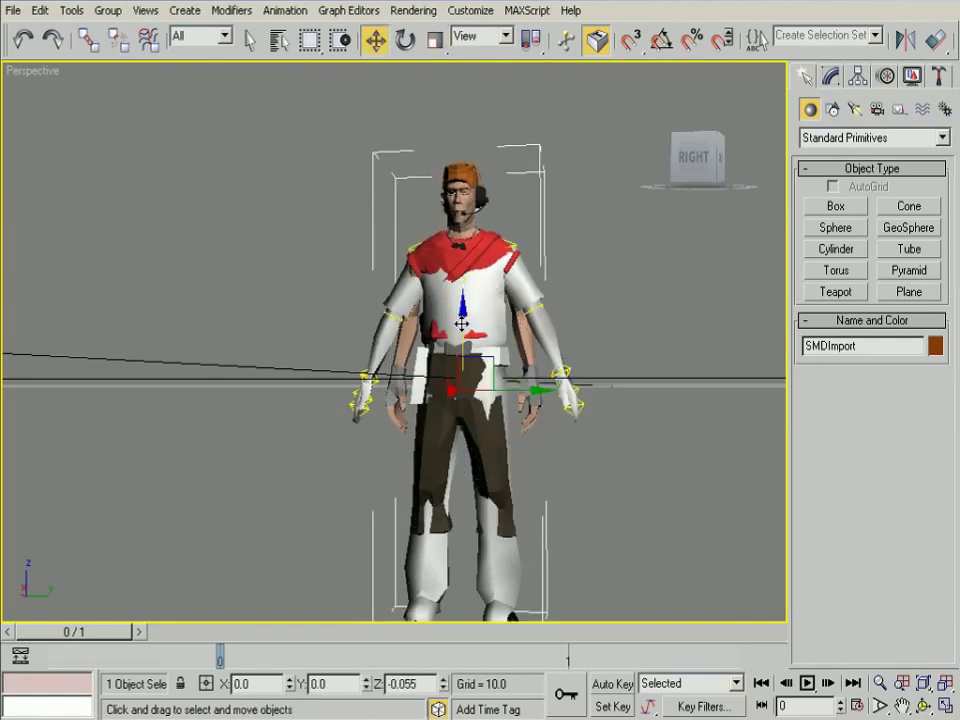
pyautogui.keyDown('alt'); pyautogui.moveTo(461, 323); pyautogui.dragTo(390, 346, button='middle'); pyautogui.keyUp('alt')
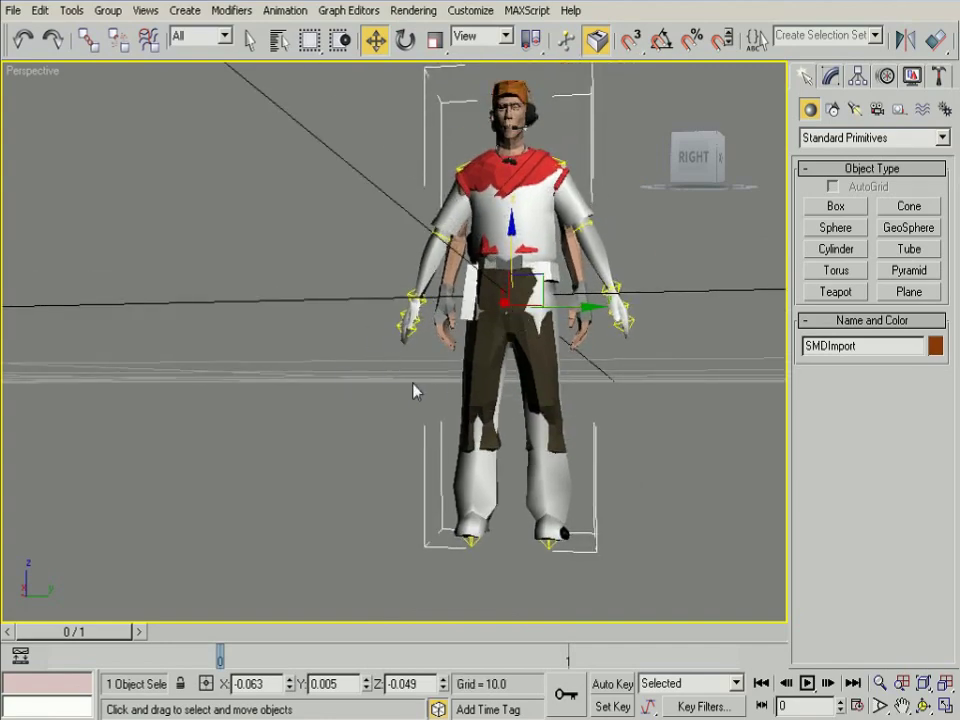
pyautogui.moveTo(415, 390)
pyautogui.keyDown('alt'); pyautogui.mouseDown(button='middle')
pyautogui.moveTo(499, 400)
pyautogui.moveTo(414, 409)
pyautogui.moveTo(409, 437)
pyautogui.moveTo(471, 407)
pyautogui.moveTo(433, 407)
pyautogui.mouseUp(button='middle'); pyautogui.keyUp('alt')
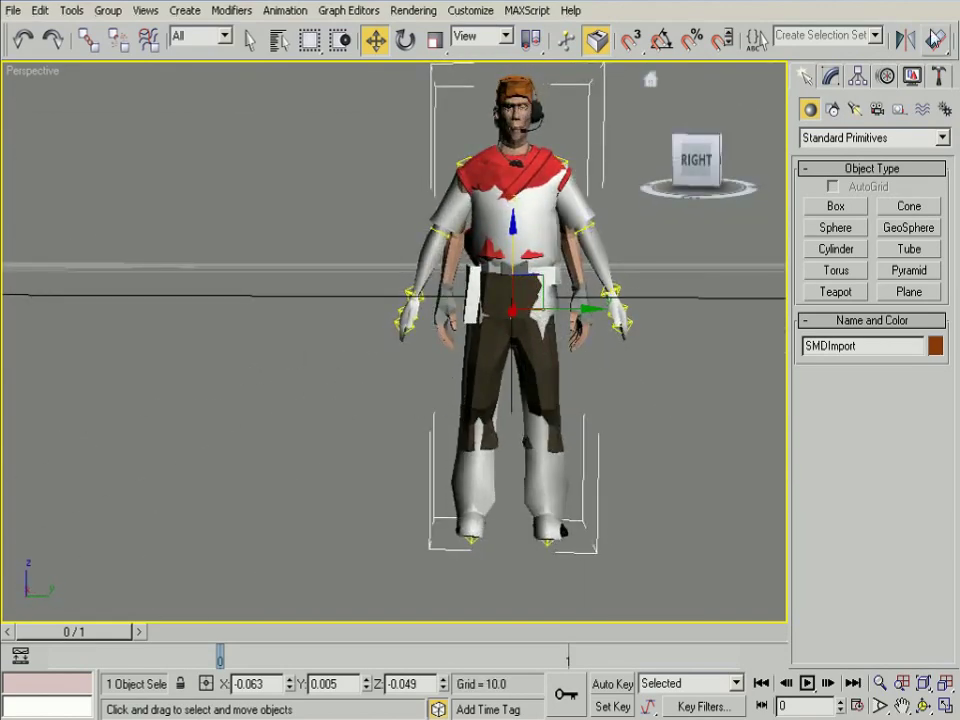
# Add a Symmetry modifier to the Scout mesh from the Modifier List.
pyautogui.click(834, 78)
pyautogui.click(943, 133)
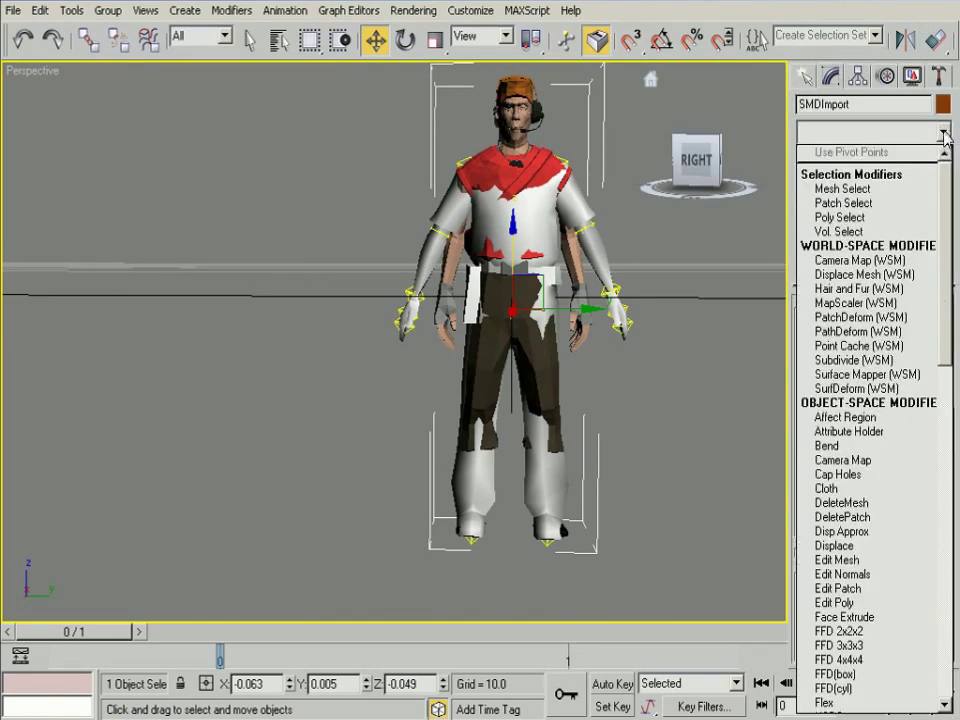
pyautogui.press('s')
pyautogui.press('s')
pyautogui.press('s')
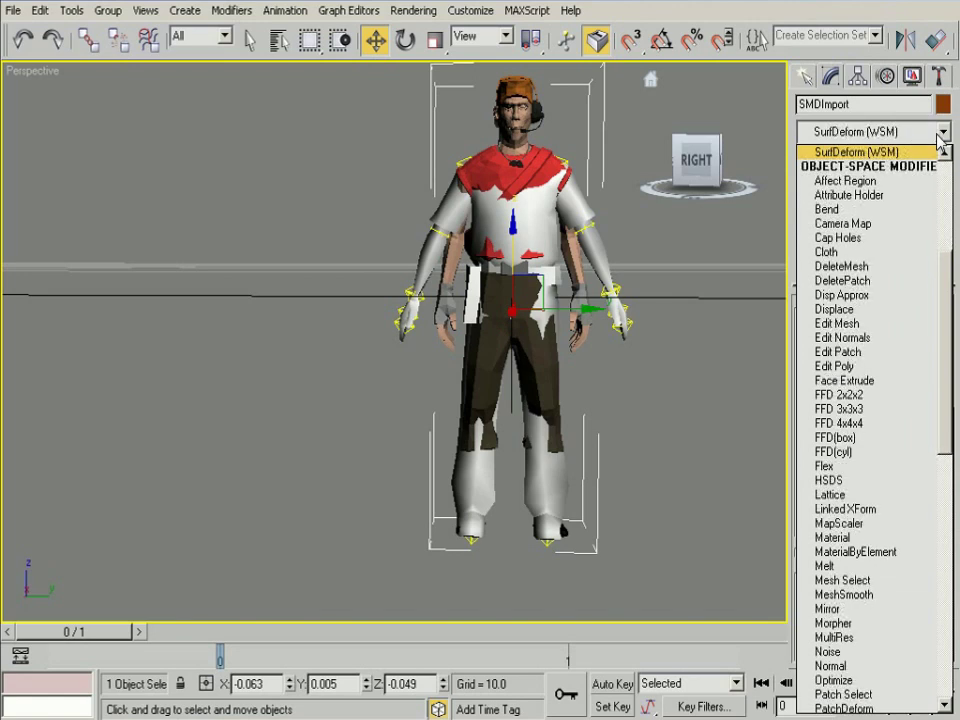
pyautogui.press('s')
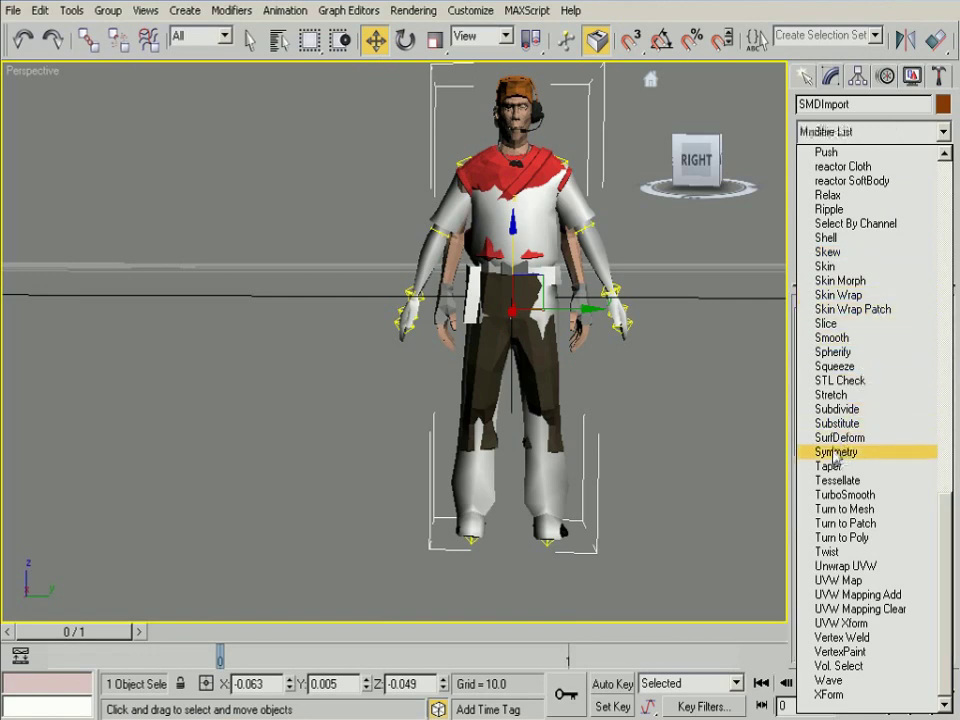
pyautogui.click(845, 452)
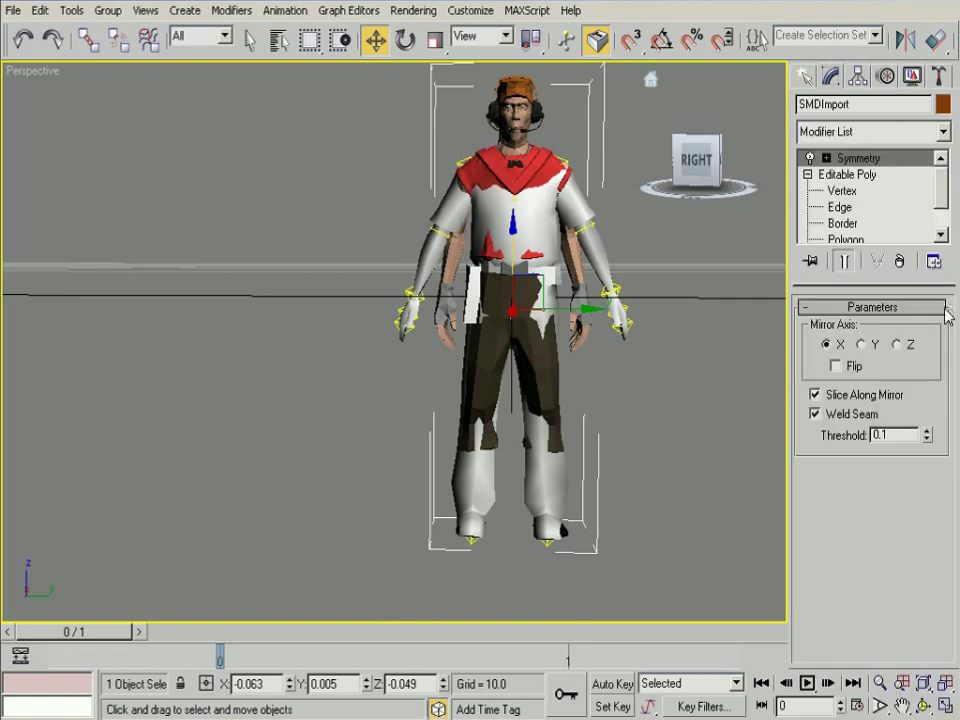
# Select the Symmetry Mirror plane and test-slide it across X.
pyautogui.click(826, 158)
pyautogui.click(857, 174)
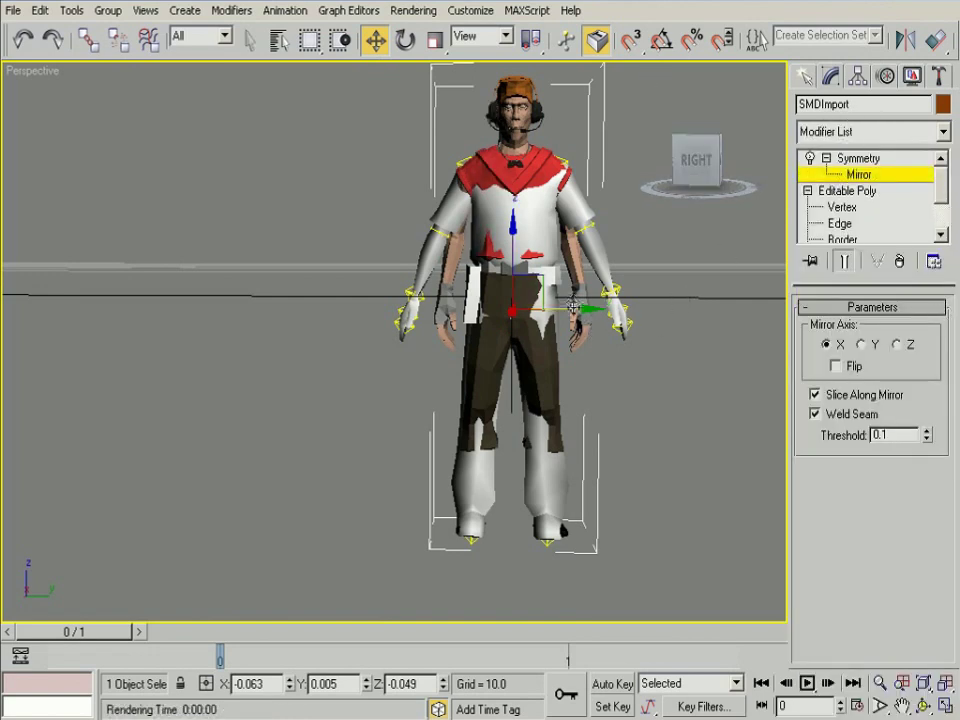
pyautogui.moveTo(576, 311); pyautogui.dragTo(578, 311)
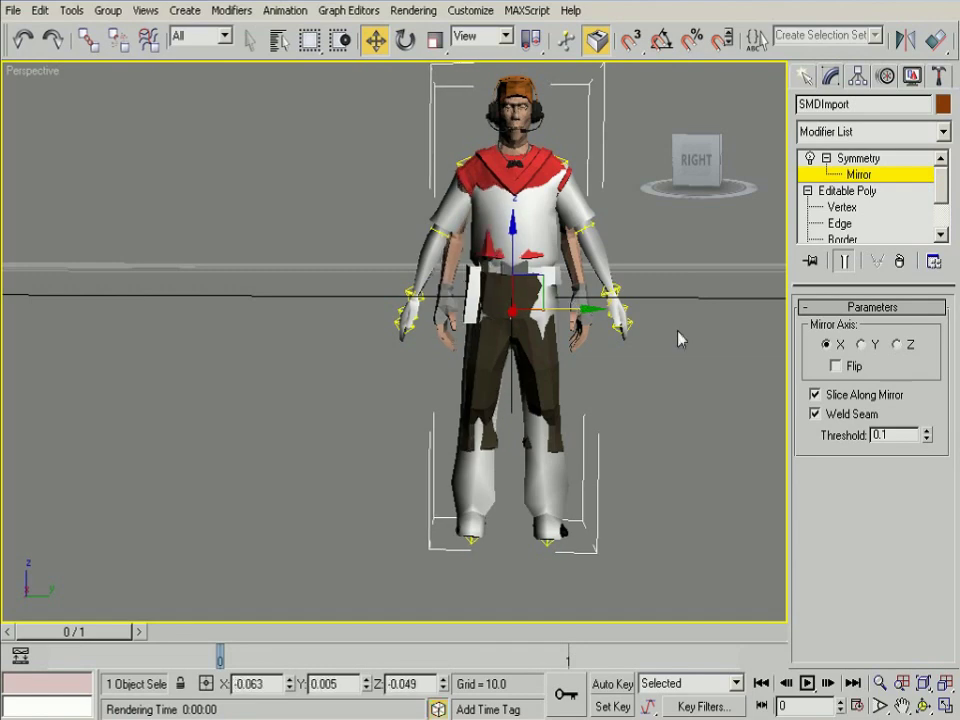
pyautogui.moveTo(678, 340)
pyautogui.keyDown('alt'); pyautogui.mouseDown(button='middle')
pyautogui.moveTo(615, 371)
pyautogui.moveTo(621, 399)
pyautogui.moveTo(612, 415)
pyautogui.moveTo(716, 315)
pyautogui.moveTo(664, 289)
pyautogui.moveTo(645, 326)
pyautogui.mouseUp(button='middle'); pyautogui.keyUp('alt')
pyautogui.scroll(5, 621, 399)
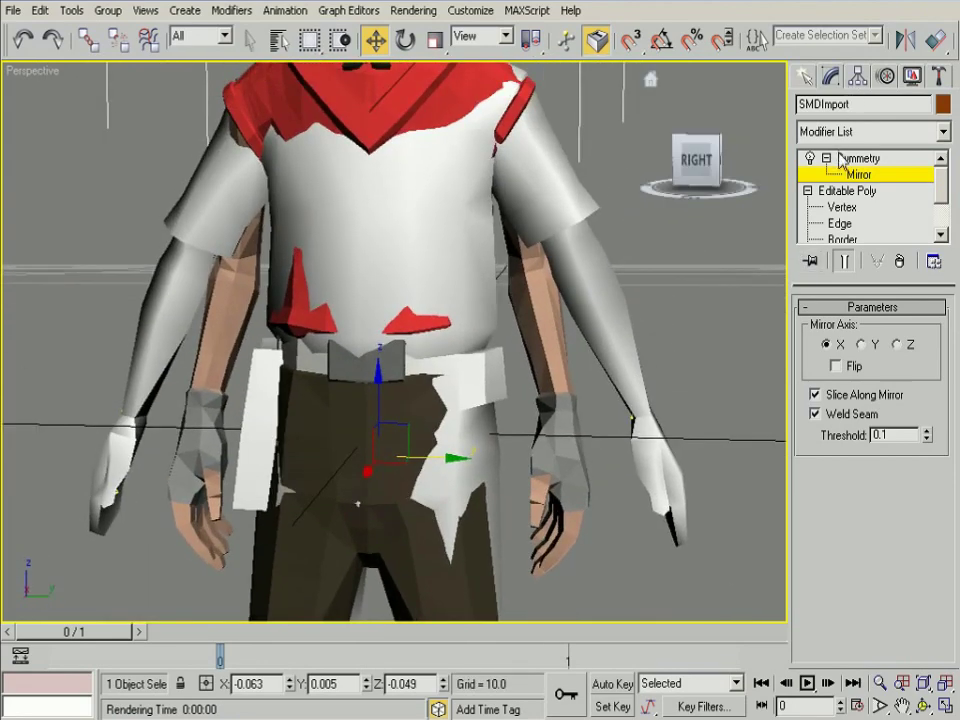
# At Vertex level, box-select the screen-right forearm and hand and rotate them about X.
pyautogui.click(838, 207)
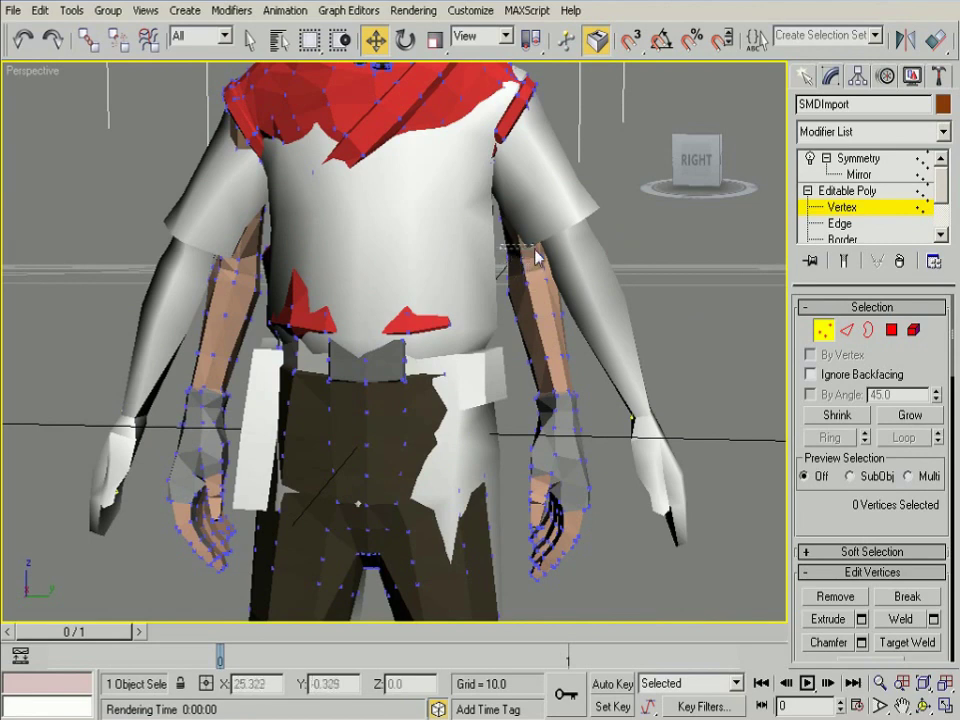
pyautogui.moveTo(536, 257); pyautogui.dragTo(731, 591)
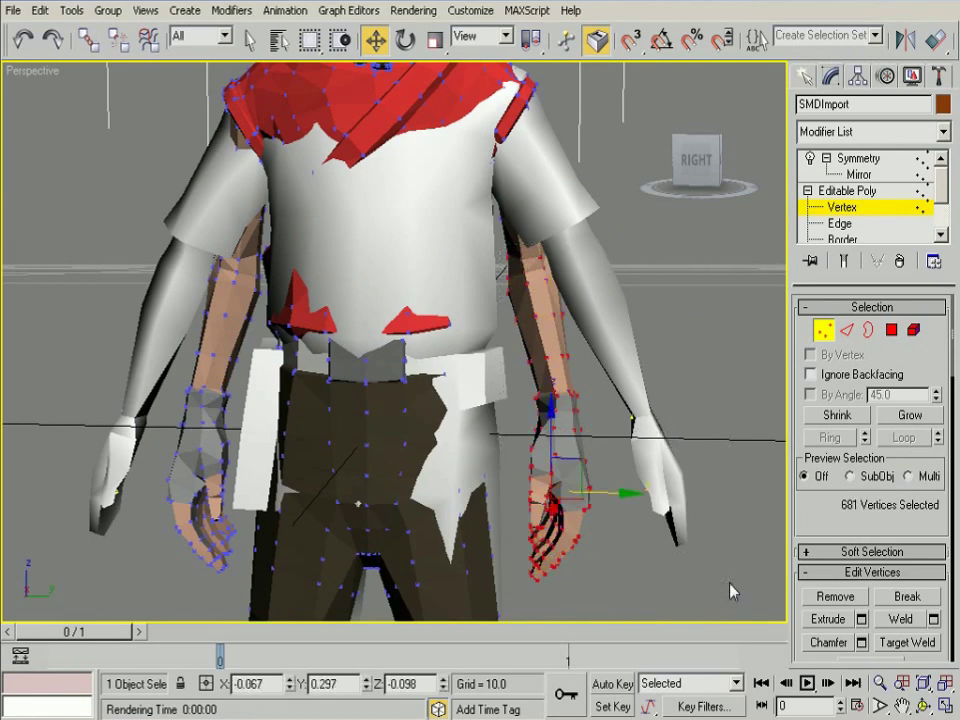
pyautogui.keyDown('alt'); pyautogui.moveTo(731, 430); pyautogui.dragTo(724, 422, button='middle'); pyautogui.keyUp('alt')
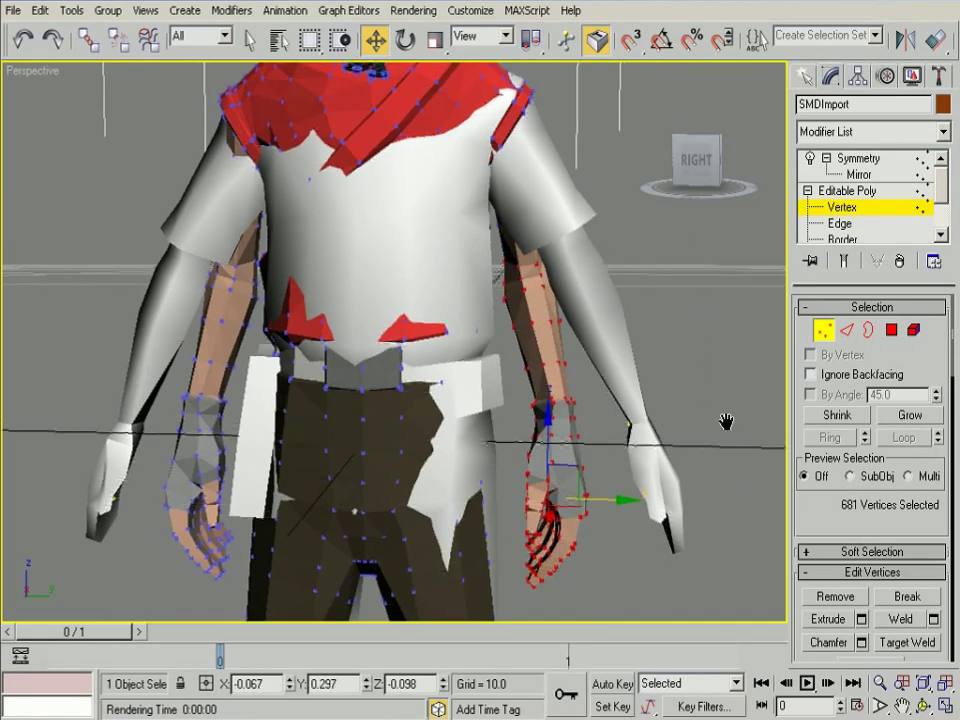
pyautogui.rightClick(620, 345)
pyautogui.click(645, 393)
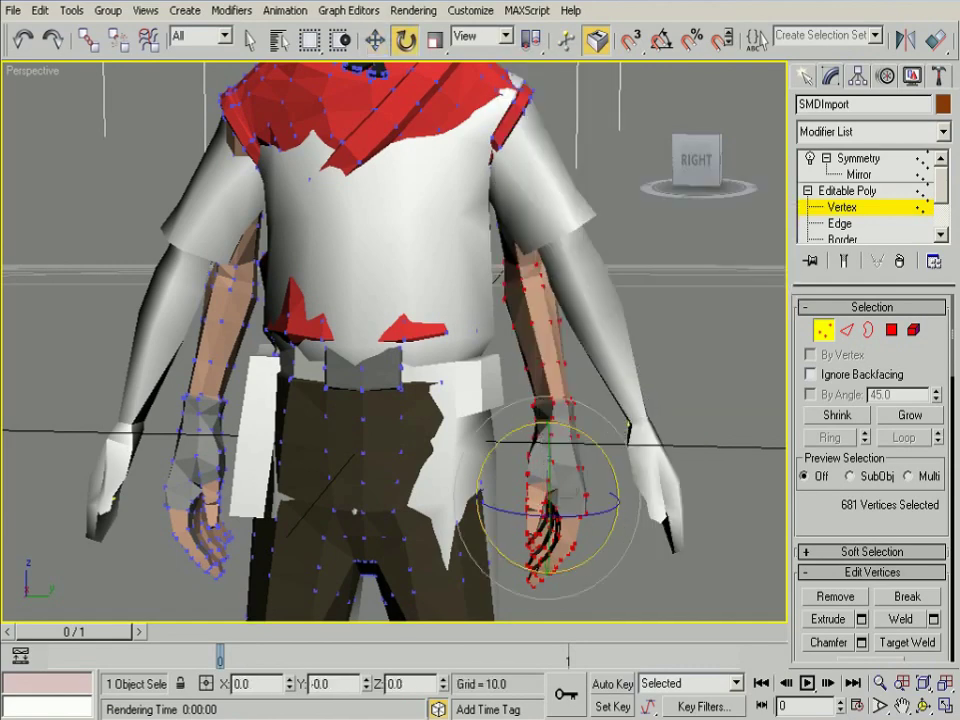
pyautogui.moveTo(548, 425); pyautogui.dragTo(548, 470)
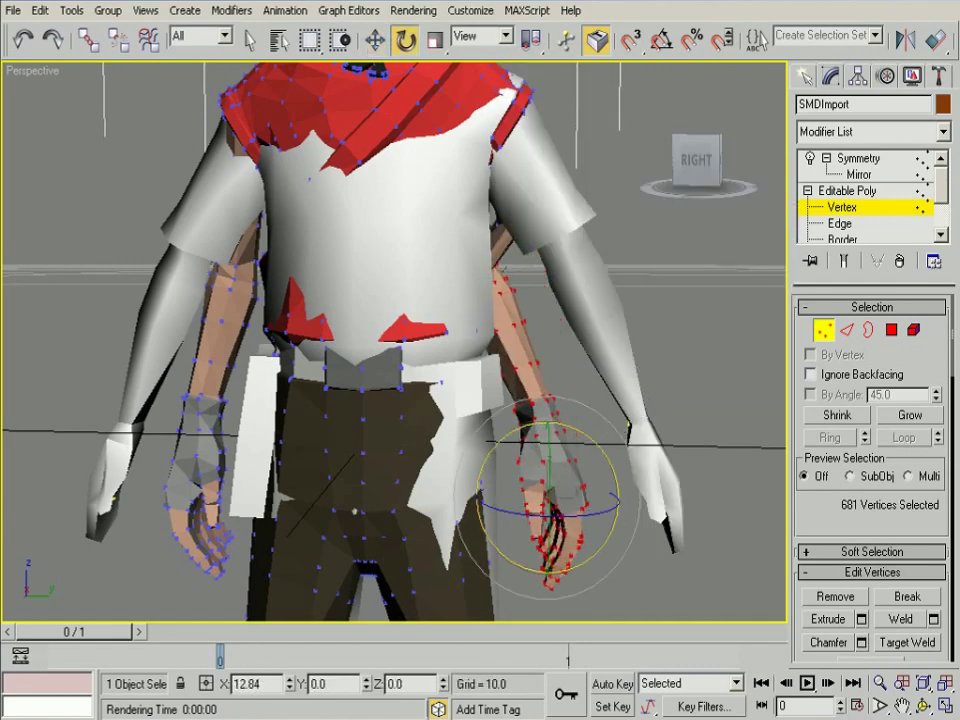
# Move the selected forearm and hand right, up and toward the body onto the reference arm.
pyautogui.rightClick(591, 469)
pyautogui.click(617, 486)
pyautogui.moveTo(576, 466); pyautogui.dragTo(667, 436)
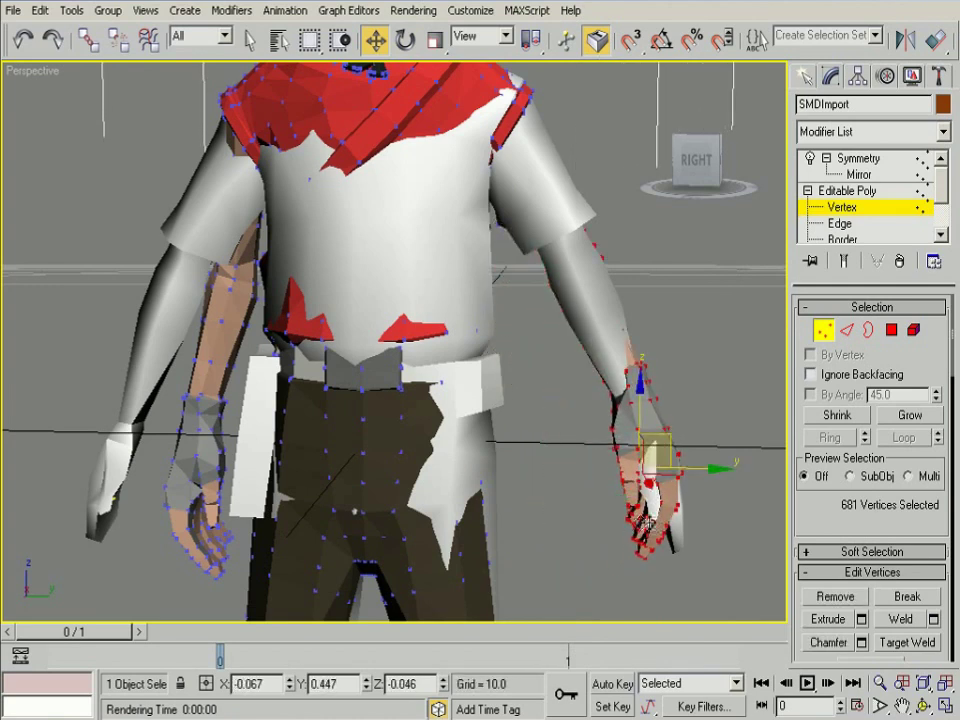
pyautogui.moveTo(490, 380)
pyautogui.keyDown('alt'); pyautogui.mouseDown(button='middle')
pyautogui.moveTo(481, 487)
pyautogui.moveTo(448, 499)
pyautogui.mouseUp(button='middle'); pyautogui.keyUp('alt')
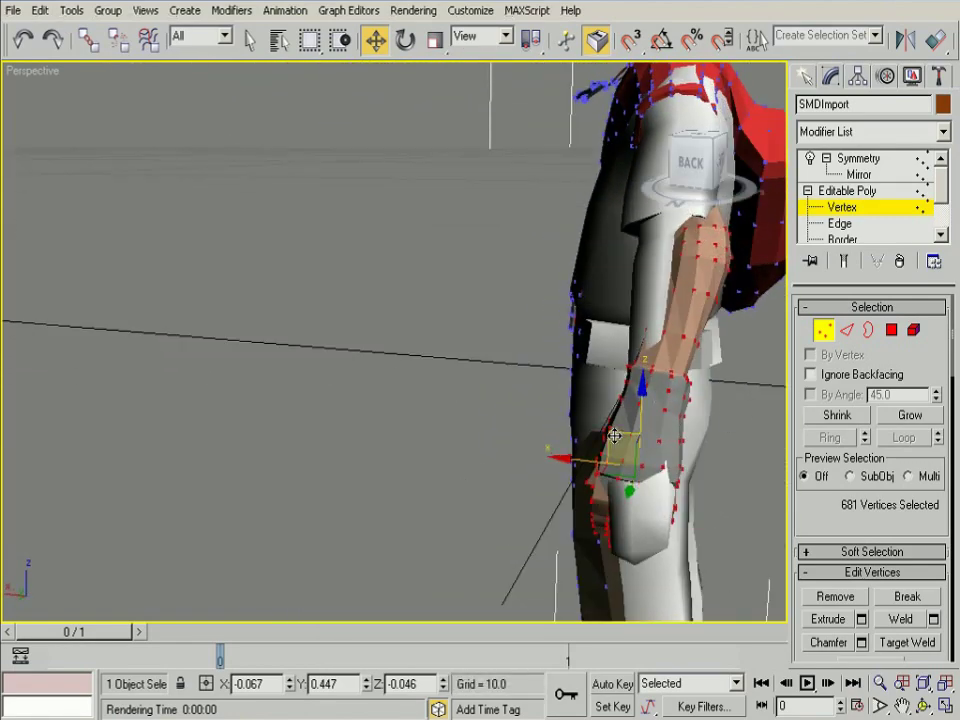
pyautogui.moveTo(614, 436); pyautogui.dragTo(592, 436)
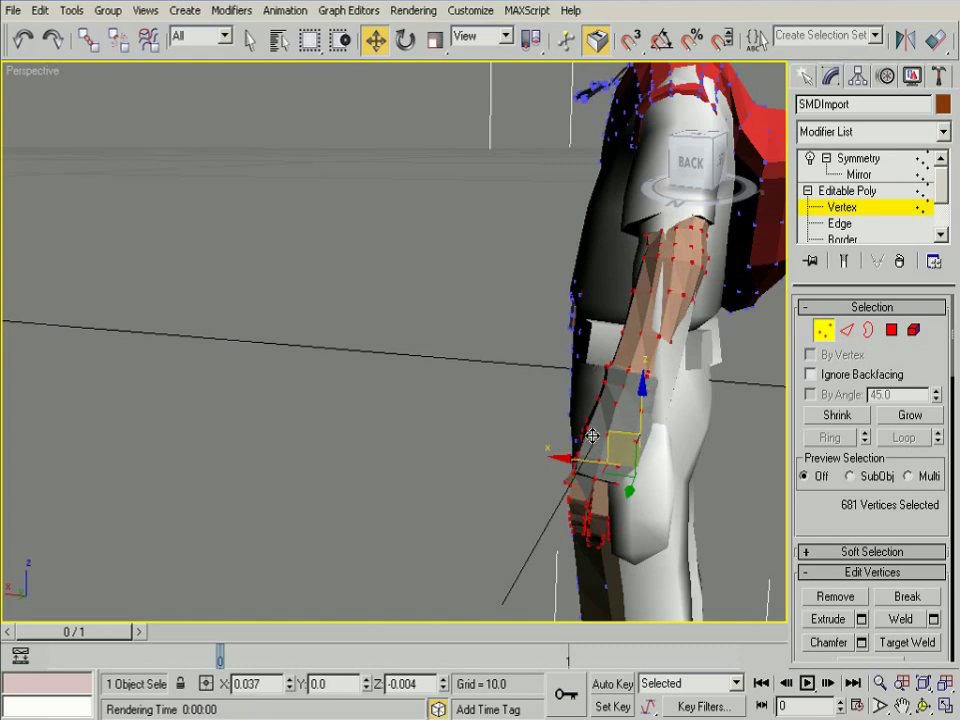
pyautogui.moveTo(229, 446)
pyautogui.keyDown('alt'); pyautogui.mouseDown(button='middle')
pyautogui.moveTo(366, 446)
pyautogui.moveTo(457, 432)
pyautogui.moveTo(446, 407)
pyautogui.moveTo(435, 411)
pyautogui.moveTo(557, 416)
pyautogui.moveTo(505, 448)
pyautogui.mouseUp(button='middle'); pyautogui.keyUp('alt')
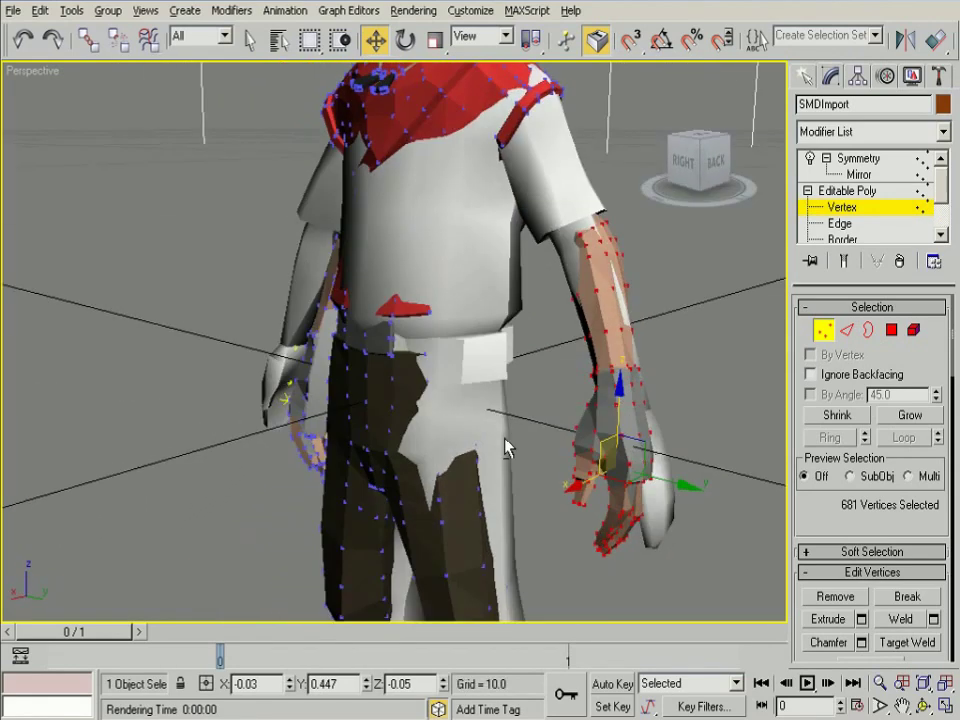
pyautogui.keyDown('alt'); pyautogui.moveTo(651, 338); pyautogui.dragTo(611, 440, button='middle'); pyautogui.keyUp('alt')
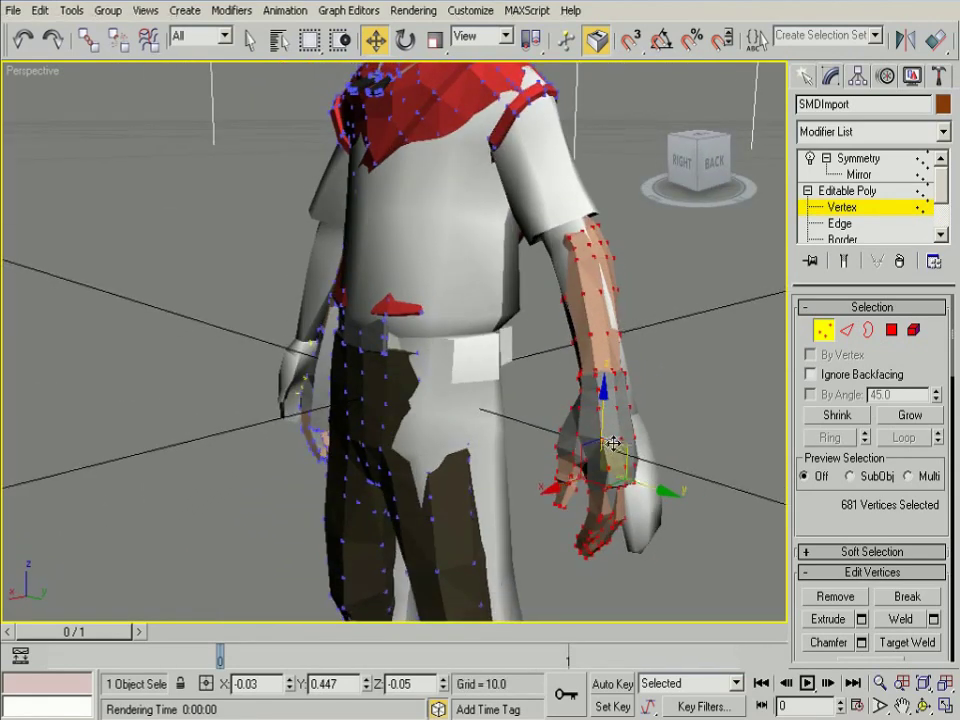
pyautogui.moveTo(611, 440); pyautogui.dragTo(606, 448)
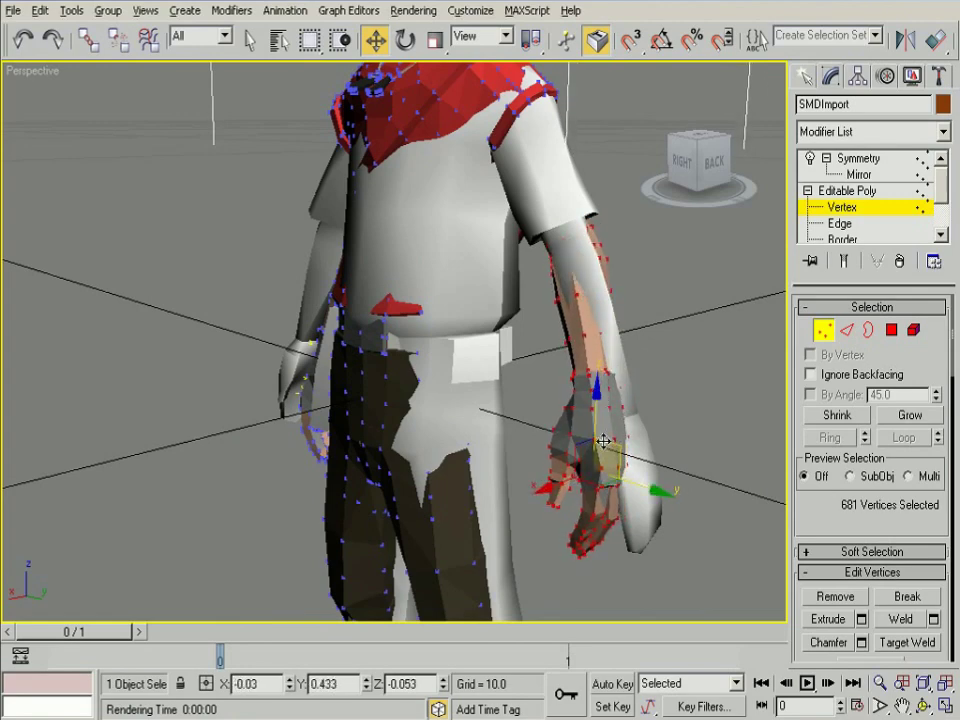
pyautogui.keyDown('alt'); pyautogui.moveTo(606, 448); pyautogui.dragTo(688, 424, button='middle'); pyautogui.keyUp('alt')
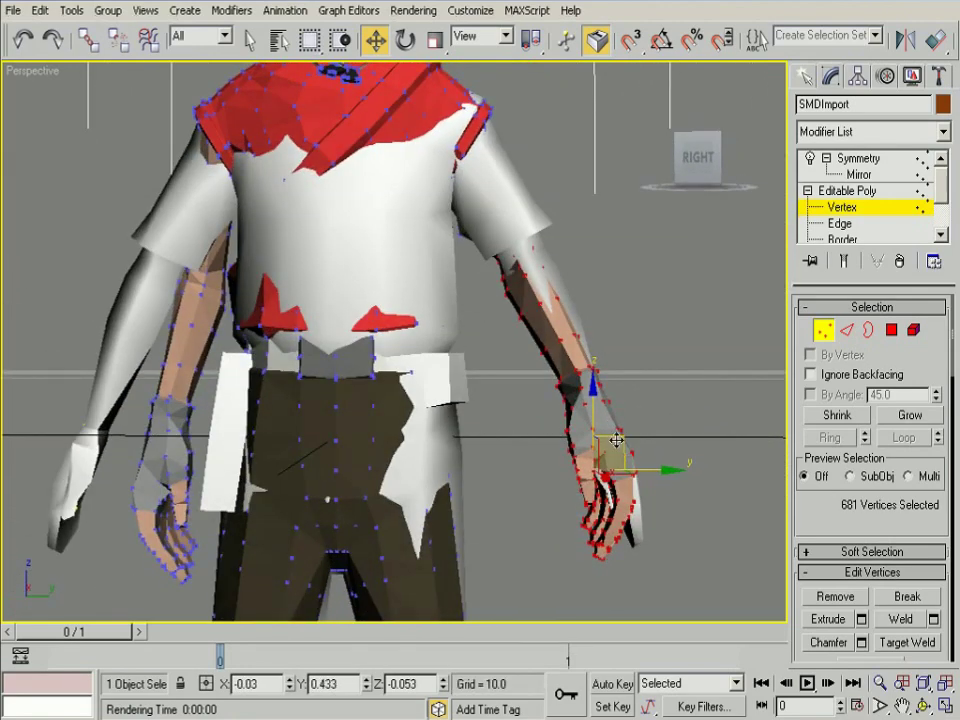
pyautogui.keyDown('alt'); pyautogui.moveTo(616, 440); pyautogui.dragTo(493, 467, button='middle'); pyautogui.keyUp('alt')
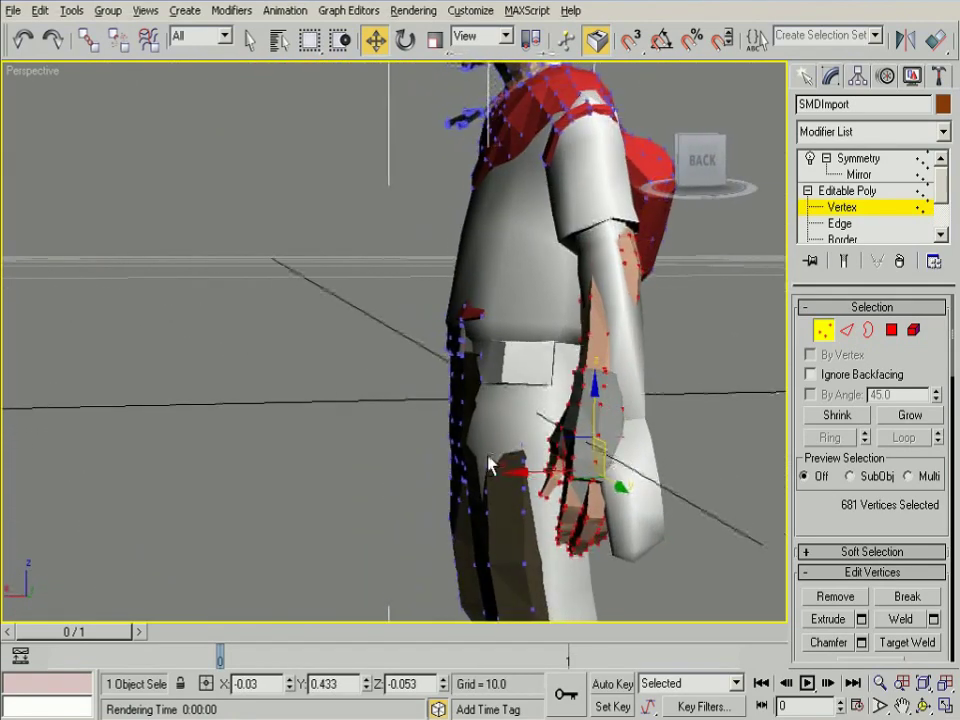
# Rotate the forearm and hand about Y and shift them slightly sideways.
pyautogui.rightClick(619, 463)
pyautogui.click(640, 490)
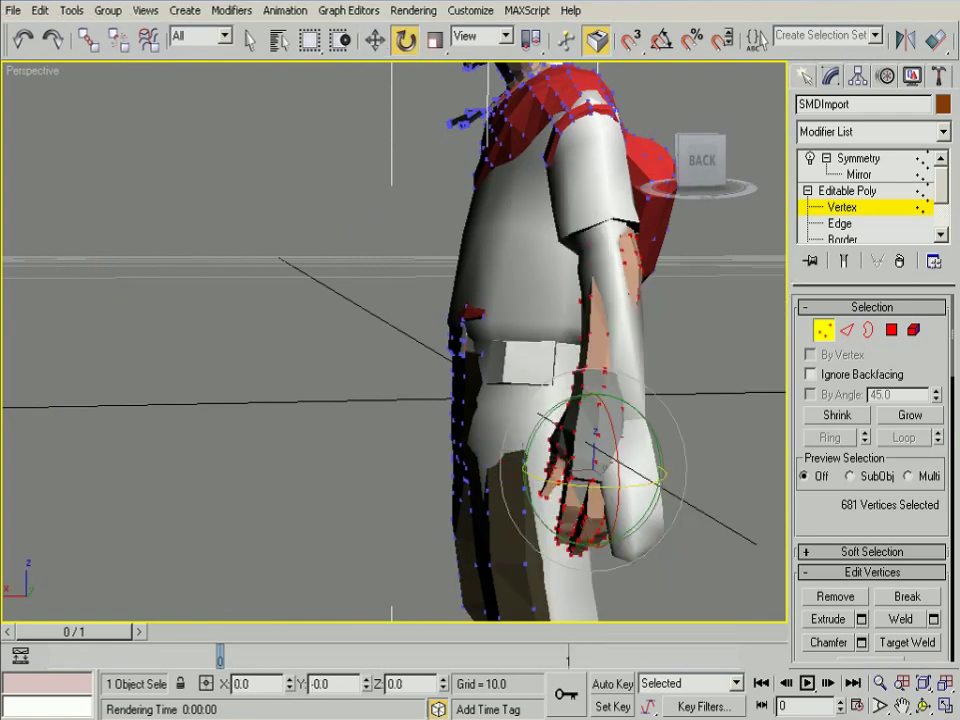
pyautogui.moveTo(540, 420); pyautogui.dragTo(540, 385)
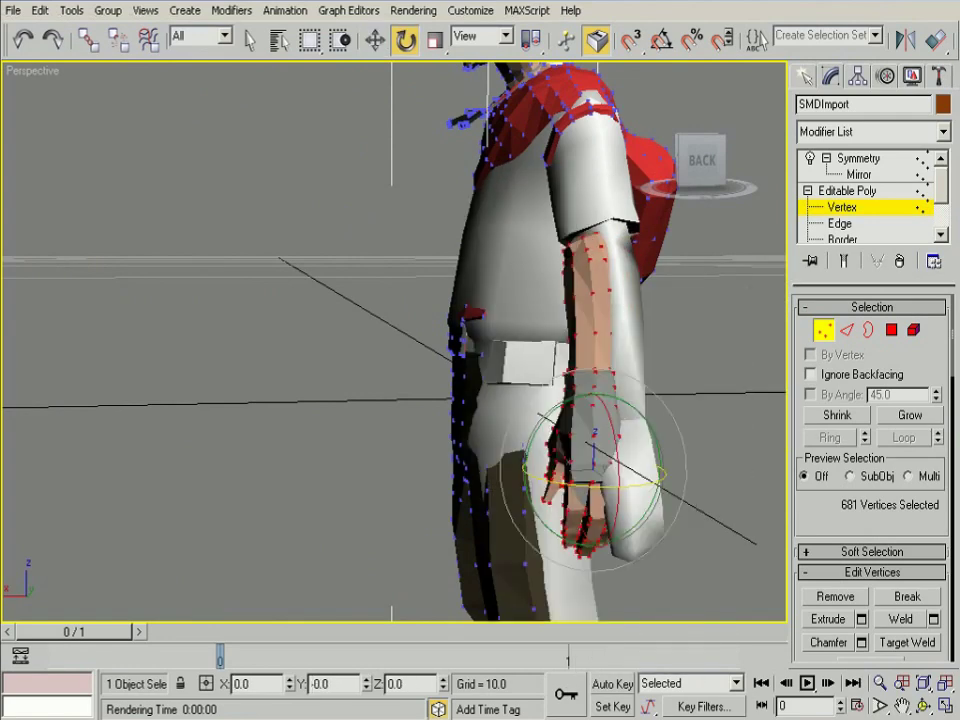
pyautogui.rightClick(594, 489)
pyautogui.click(615, 510)
pyautogui.moveTo(588, 449); pyautogui.dragTo(605, 461)
pyautogui.moveTo(605, 460)
pyautogui.keyDown('alt'); pyautogui.mouseDown(button='middle')
pyautogui.moveTo(636, 497)
pyautogui.moveTo(589, 499)
pyautogui.moveTo(822, 503)
pyautogui.moveTo(818, 482)
pyautogui.mouseUp(button='middle'); pyautogui.keyUp('alt')
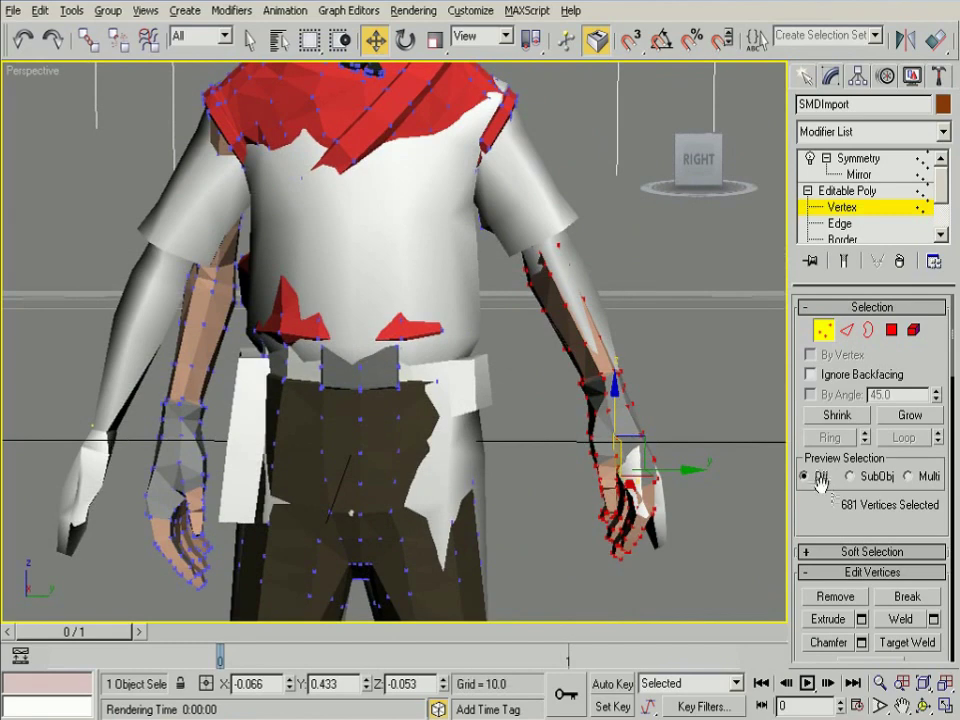
# Turn on Show End Result so the mirrored mesh displays while editing.
pyautogui.click(843, 258)
pyautogui.scroll(-5, 476, 446)
pyautogui.scroll(5, 476, 448)
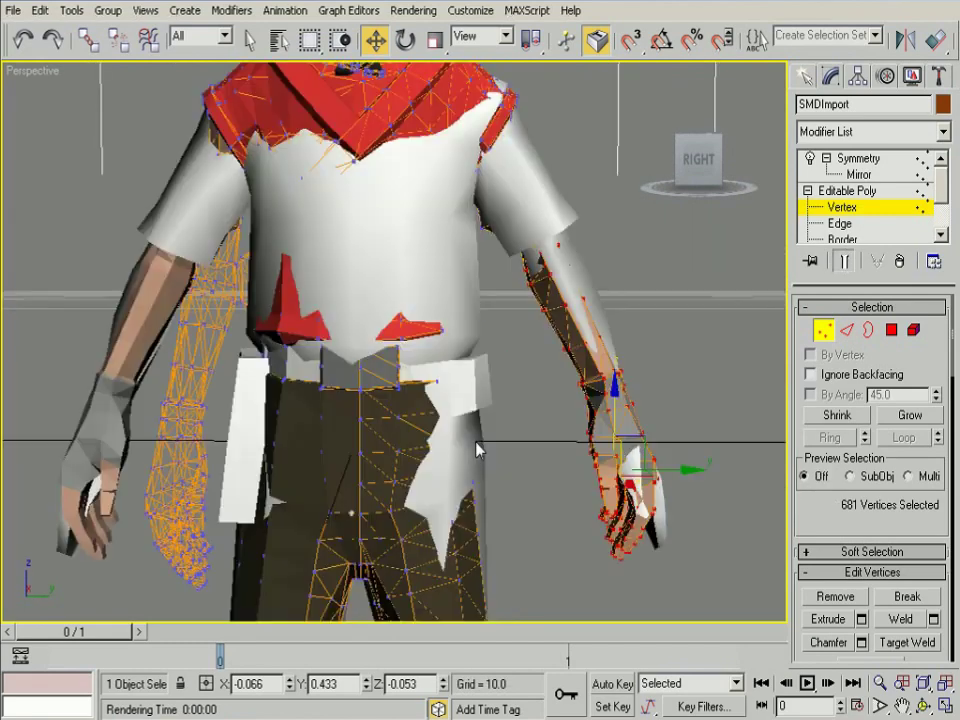
pyautogui.scroll(-5, 477, 449)
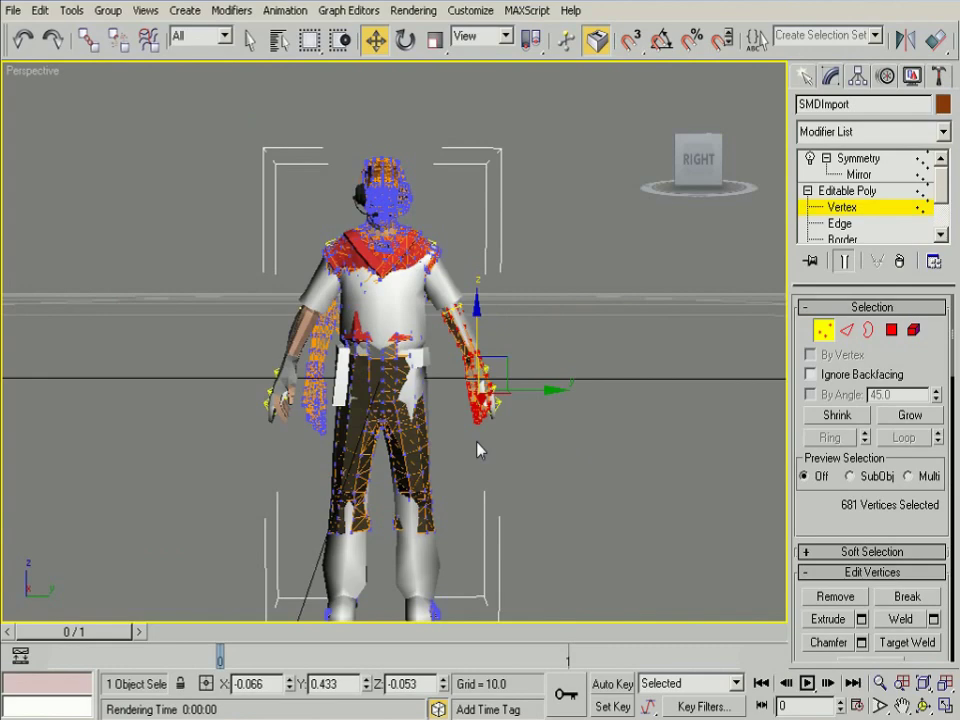
pyautogui.moveTo(477, 450); pyautogui.dragTo(620, 448, button='middle')
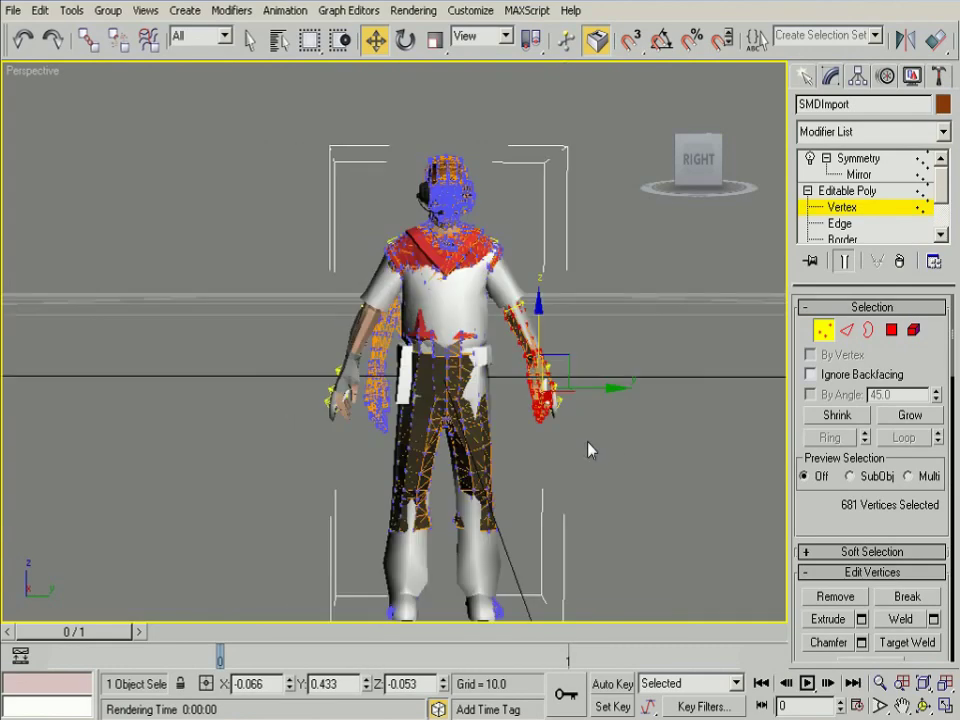
# Hide the GTA Skin_Mesh object with Hide Selection.
pyautogui.click(808, 80)
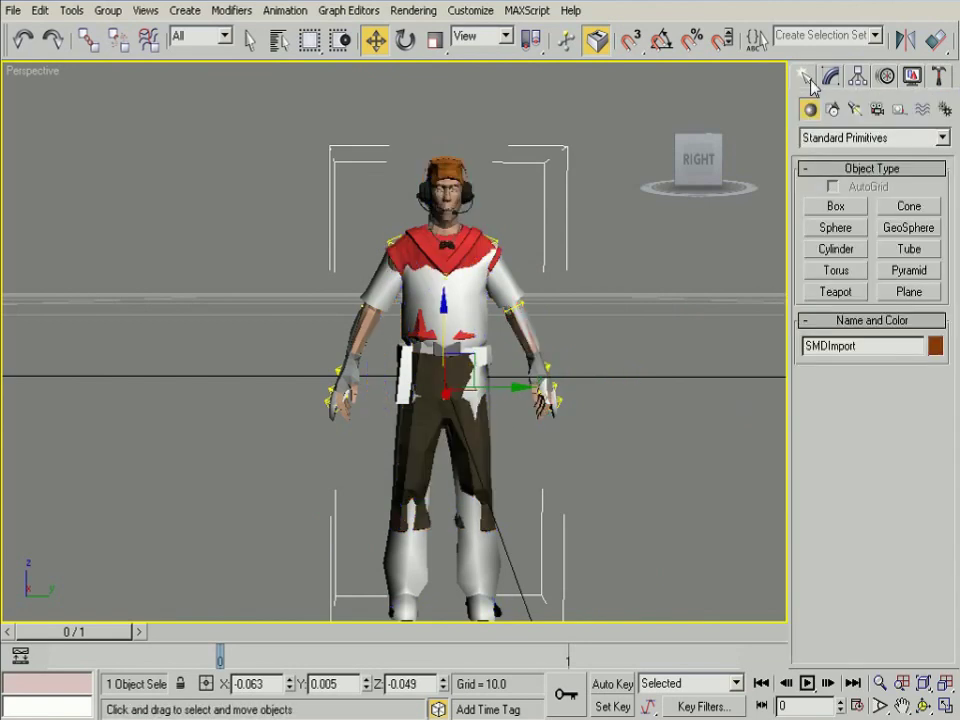
pyautogui.click(420, 253)
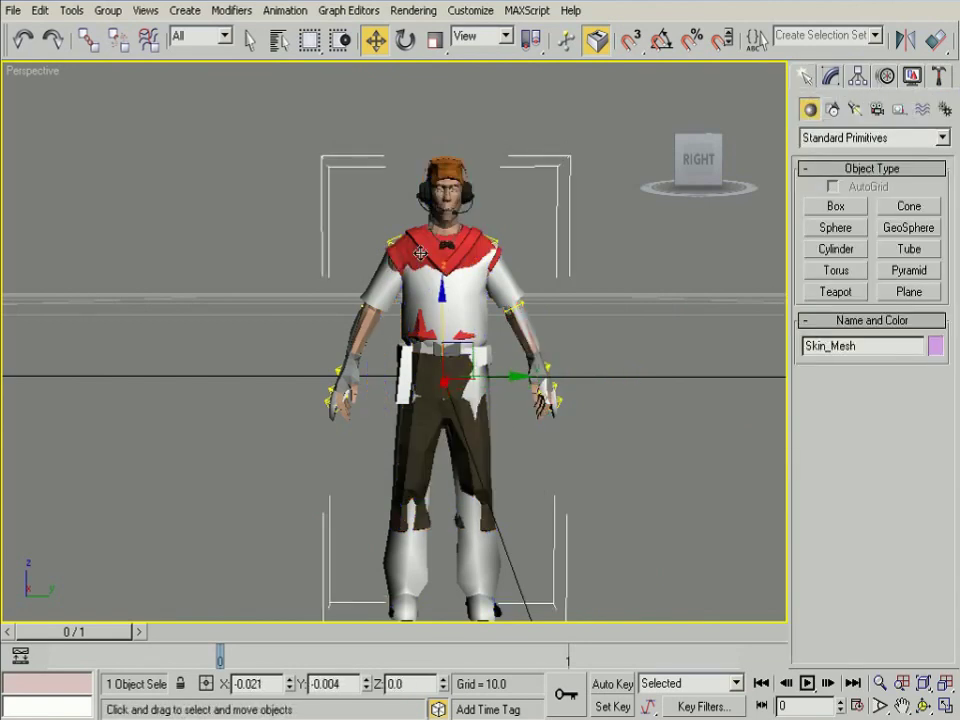
pyautogui.click(454, 283)
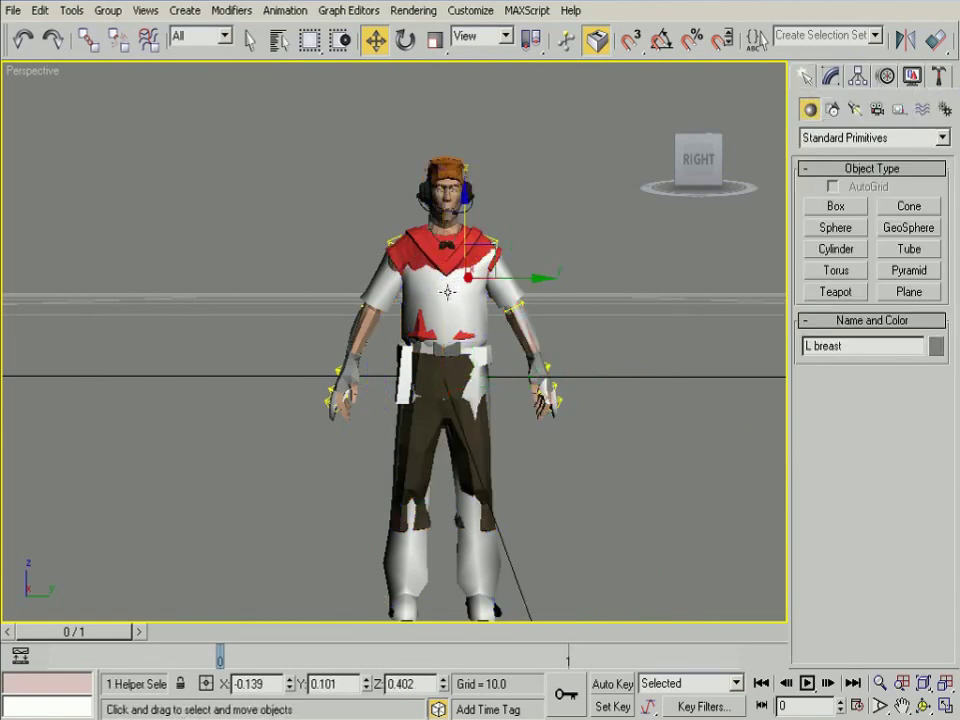
pyautogui.click(426, 297)
pyautogui.rightClick(426, 297)
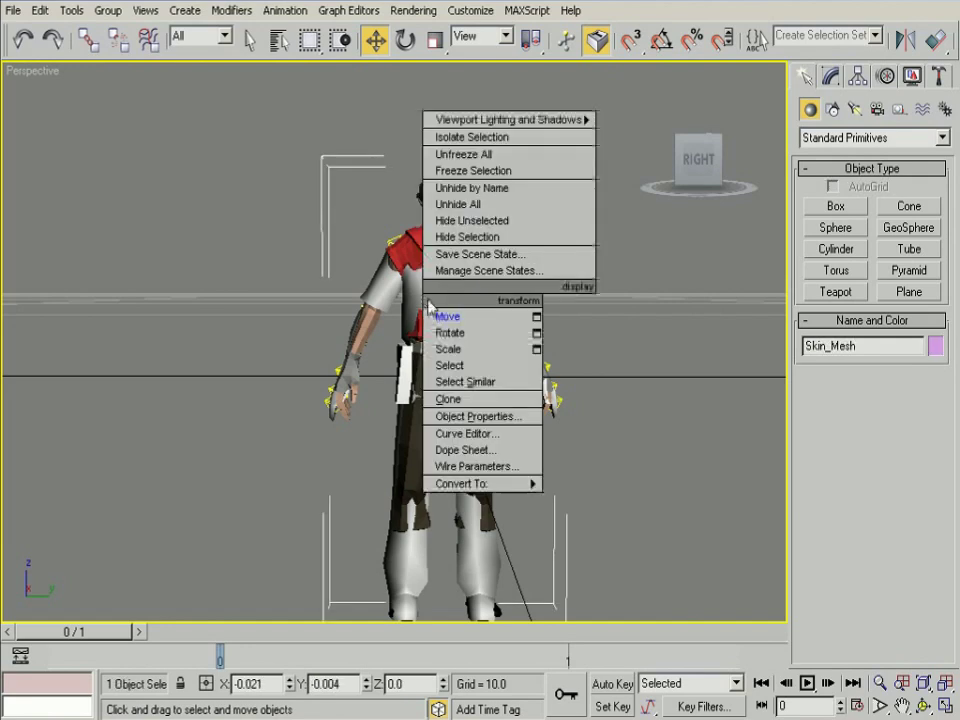
pyautogui.click(446, 236)
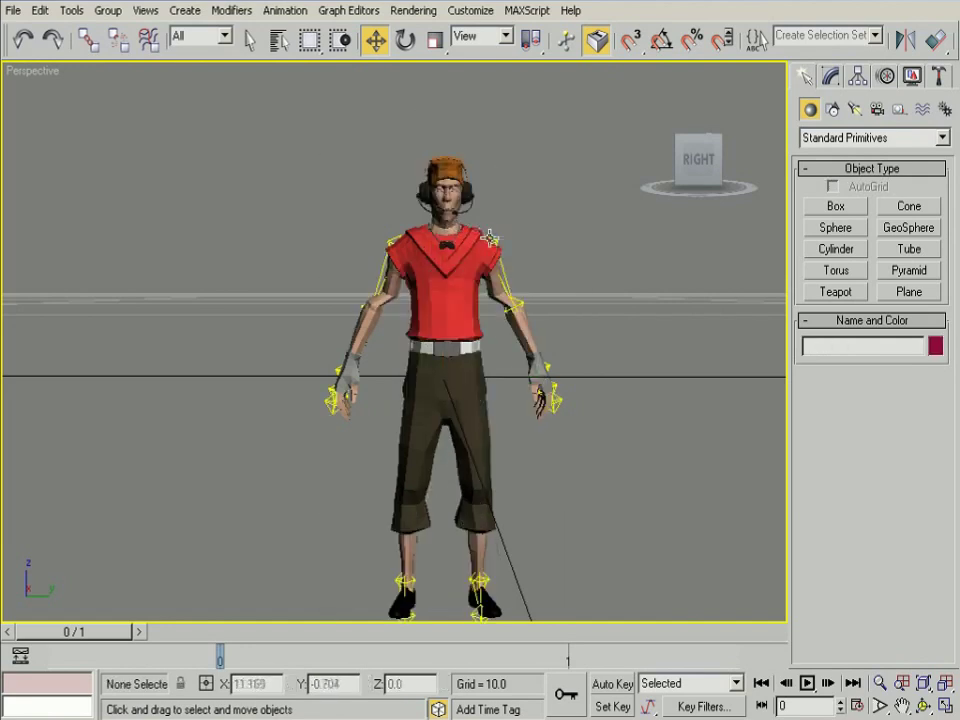
# Select SMDImport in the Modify panel at Vertex sub-object level.
pyautogui.click(831, 80)
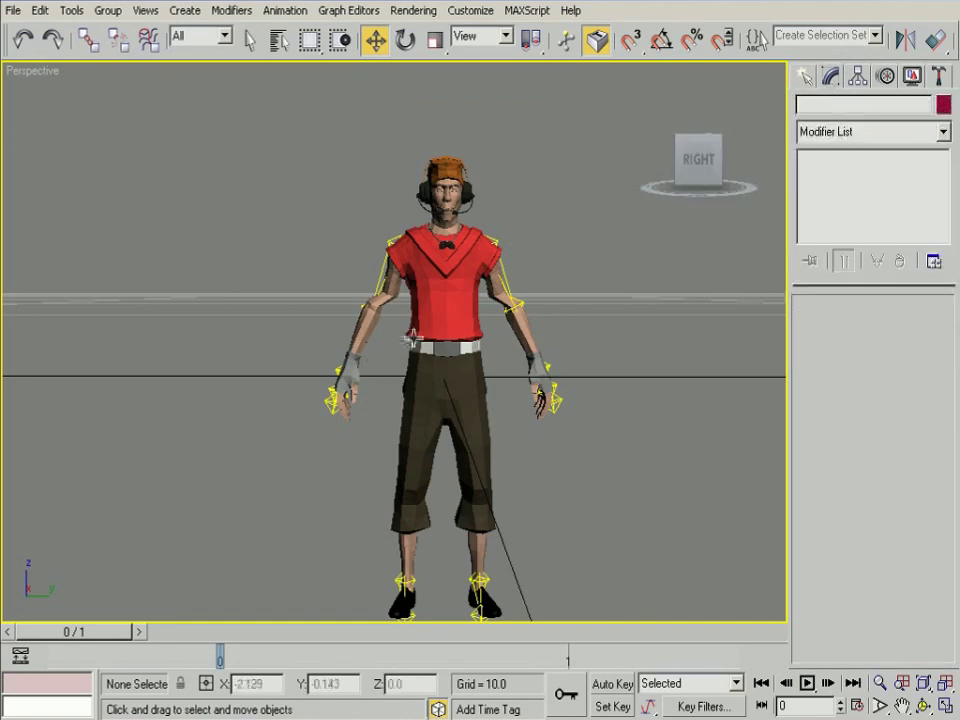
pyautogui.click(330, 226)
pyautogui.click(841, 207)
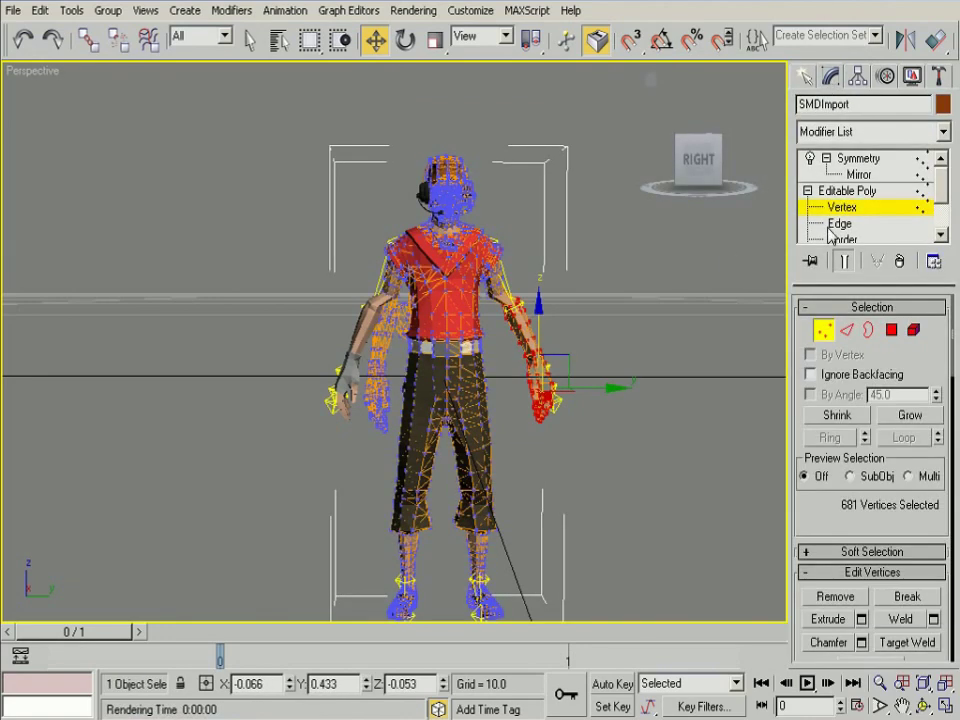
# Move the selected arm vertices onto the GTA arm bones.
pyautogui.scroll(5, 524, 291)
pyautogui.scroll(-2, 700, 394)
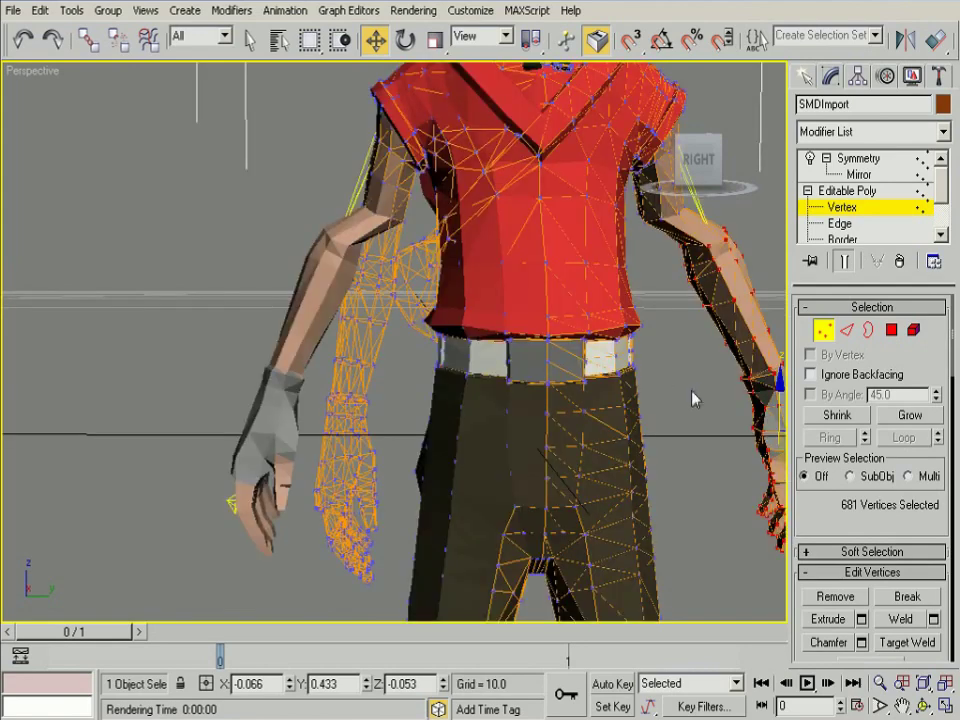
pyautogui.moveTo(693, 396); pyautogui.dragTo(588, 441, button='middle')
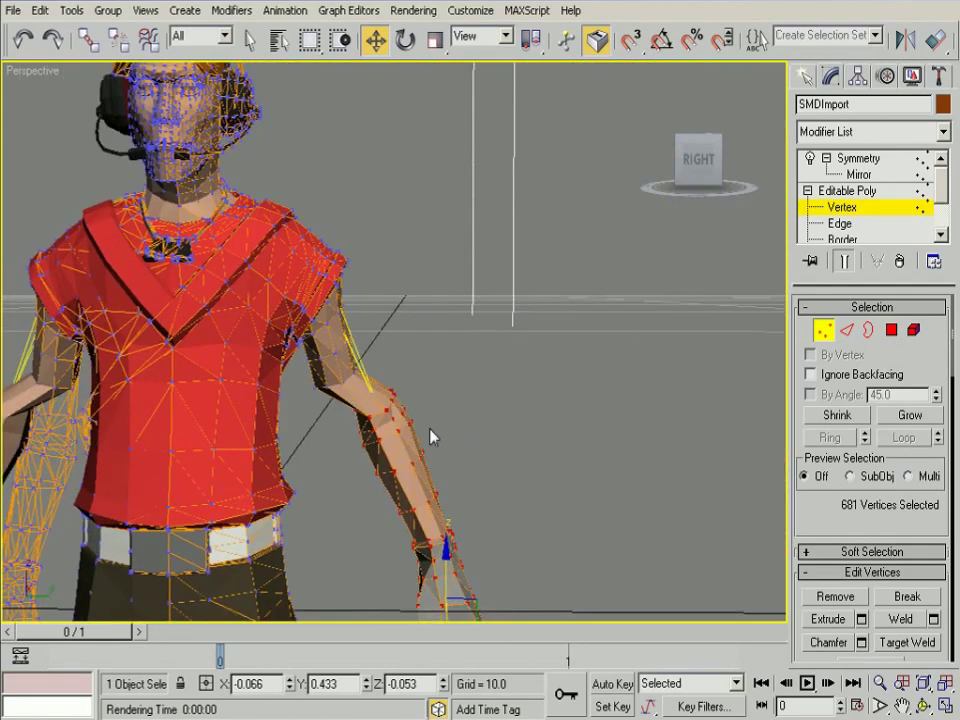
pyautogui.keyDown('alt'); pyautogui.moveTo(426, 437); pyautogui.dragTo(420, 426, button='middle'); pyautogui.keyUp('alt')
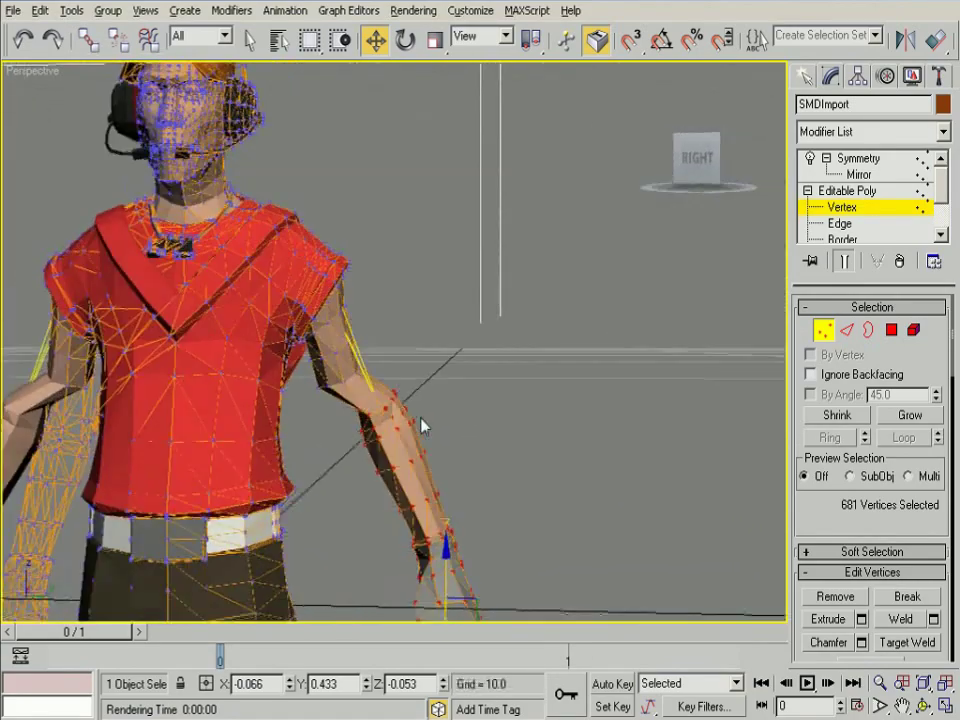
pyautogui.rightClick(420, 426)
pyautogui.click(440, 430)
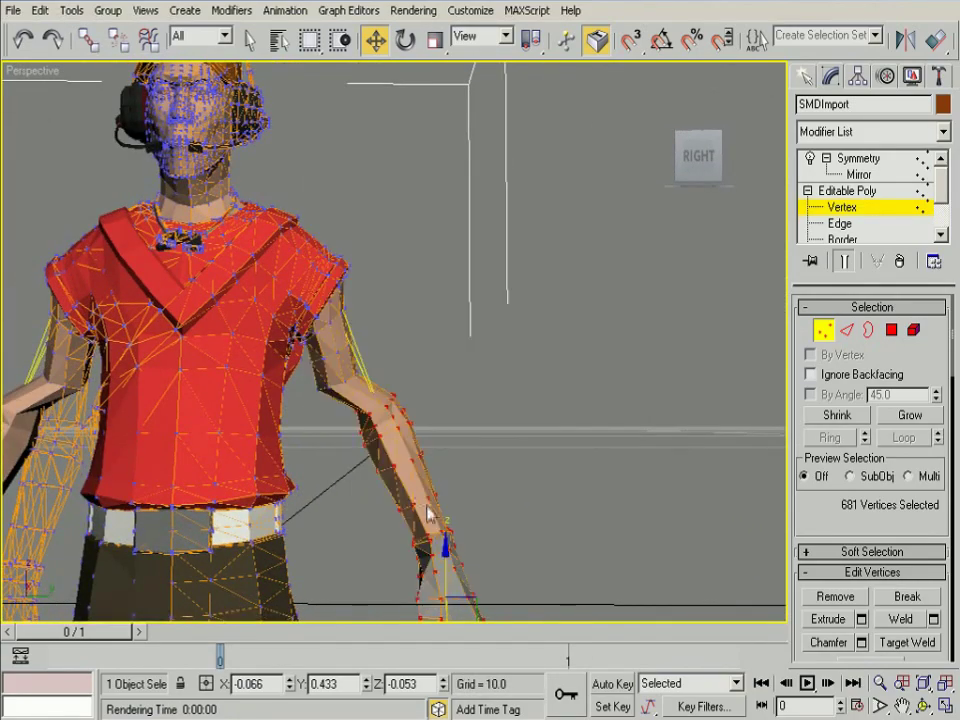
pyautogui.moveTo(447, 545); pyautogui.dragTo(499, 510, button='middle')
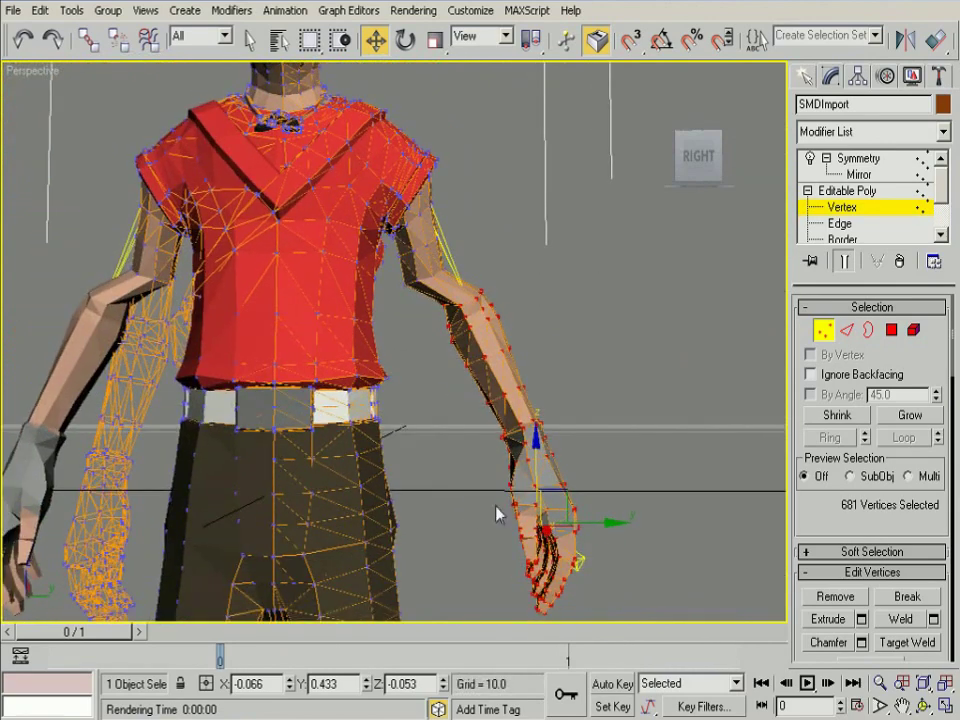
pyautogui.moveTo(565, 492)
pyautogui.mouseDown()
pyautogui.moveTo(541, 493)
pyautogui.moveTo(560, 420)
pyautogui.mouseUp()
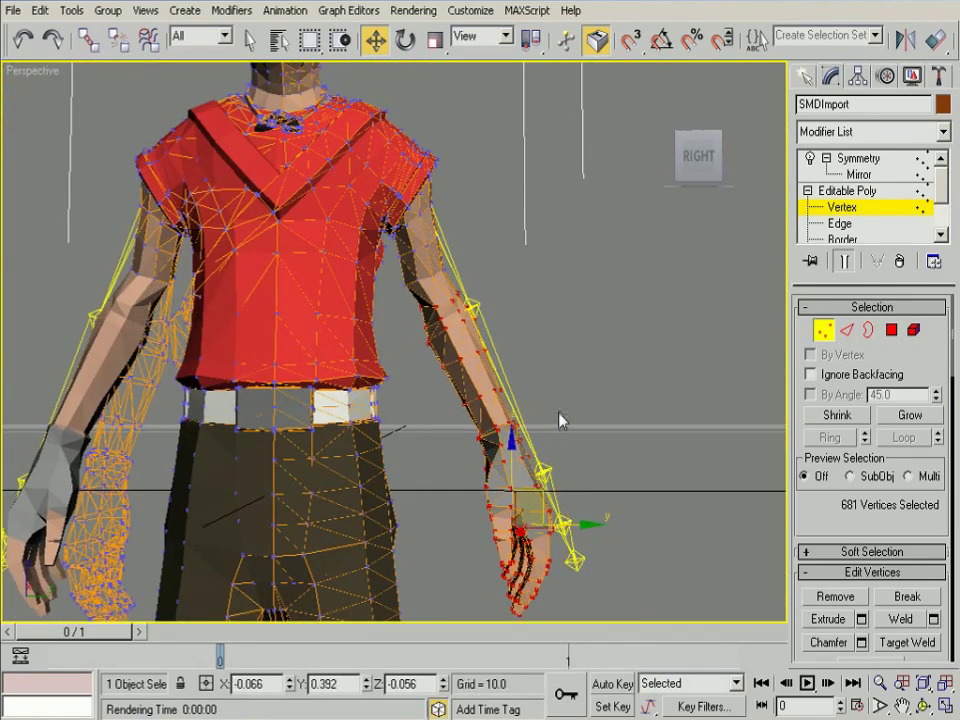
# Nudge the hand vertices to line up with the GTA hand bones.
pyautogui.moveTo(527, 428)
pyautogui.keyDown('alt'); pyautogui.mouseDown(button='middle')
pyautogui.moveTo(280, 449)
pyautogui.moveTo(615, 505)
pyautogui.mouseUp(button='middle'); pyautogui.keyUp('alt')
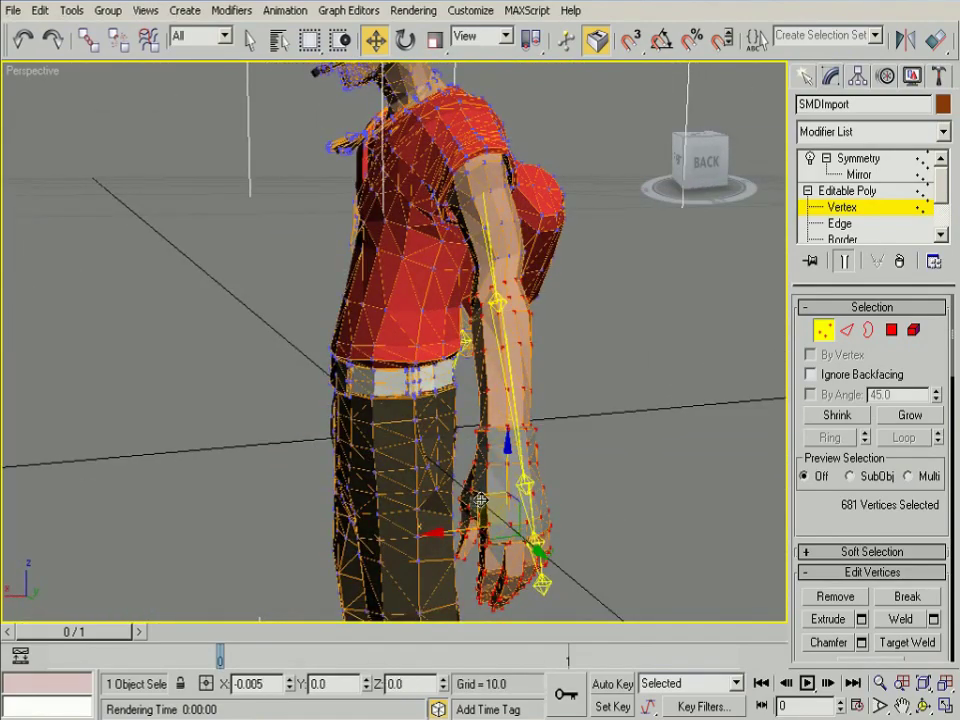
pyautogui.moveTo(476, 500); pyautogui.dragTo(508, 493)
pyautogui.moveTo(508, 493)
pyautogui.keyDown('alt'); pyautogui.mouseDown(button='middle')
pyautogui.moveTo(633, 492)
pyautogui.moveTo(602, 476)
pyautogui.mouseUp(button='middle'); pyautogui.keyUp('alt')
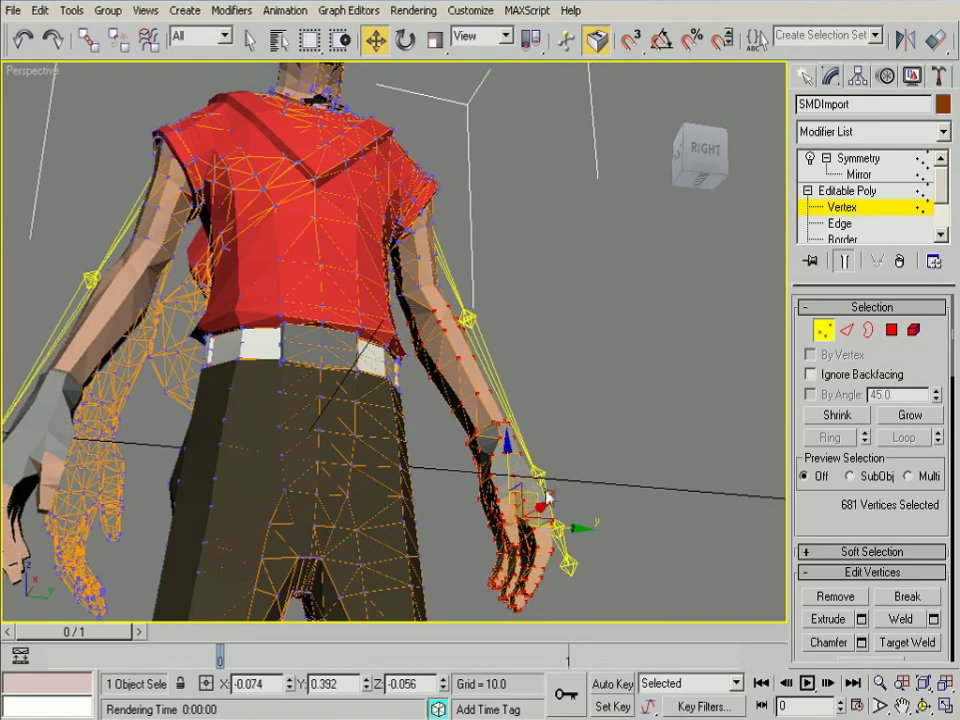
pyautogui.moveTo(527, 552); pyautogui.dragTo(520, 530)
pyautogui.moveTo(520, 514)
pyautogui.keyDown('alt'); pyautogui.mouseDown(button='middle')
pyautogui.moveTo(502, 541)
pyautogui.moveTo(439, 551)
pyautogui.moveTo(545, 548)
pyautogui.moveTo(510, 542)
pyautogui.mouseUp(button='middle'); pyautogui.keyUp('alt')
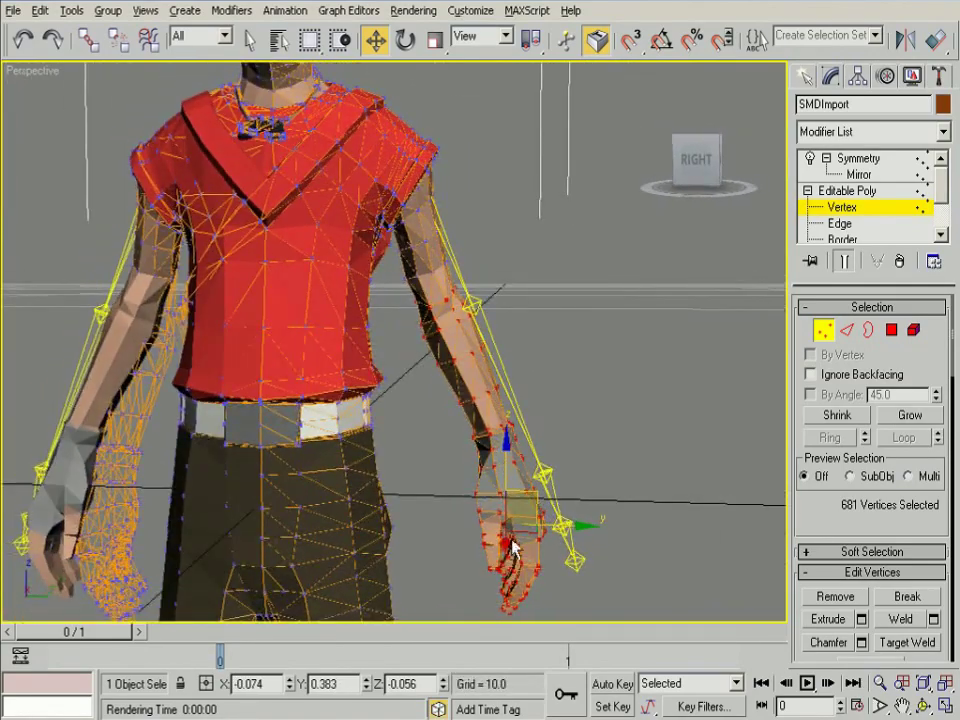
pyautogui.keyDown('alt'); pyautogui.moveTo(502, 240); pyautogui.dragTo(549, 274, button='middle'); pyautogui.keyUp('alt')
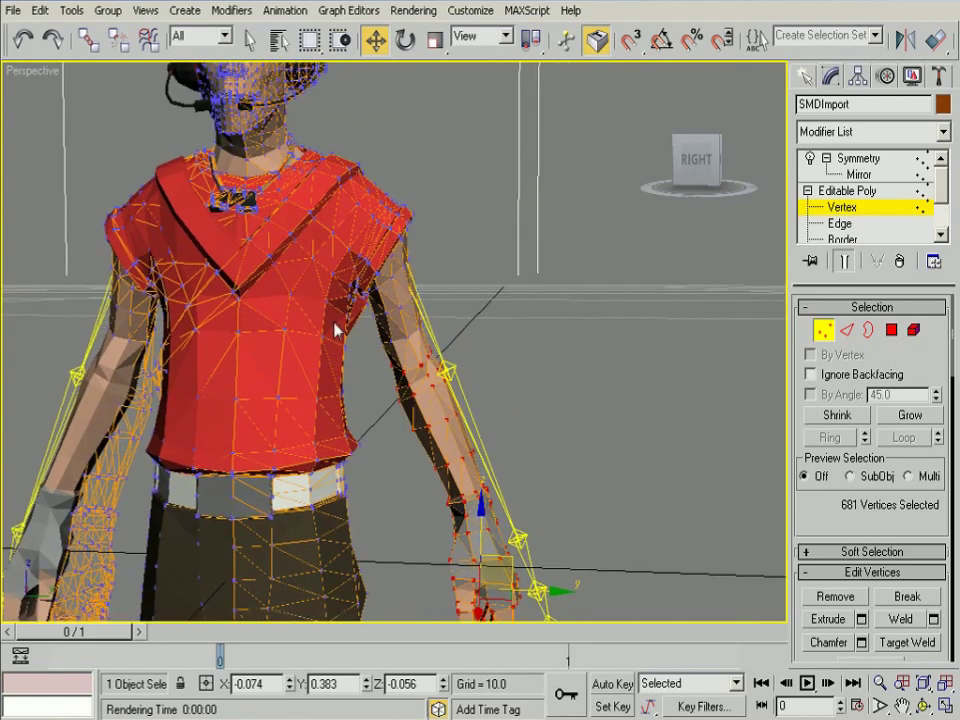
# Deselect all vertices, then lasso-select the forearm and hand vertices.
pyautogui.click(374, 228)
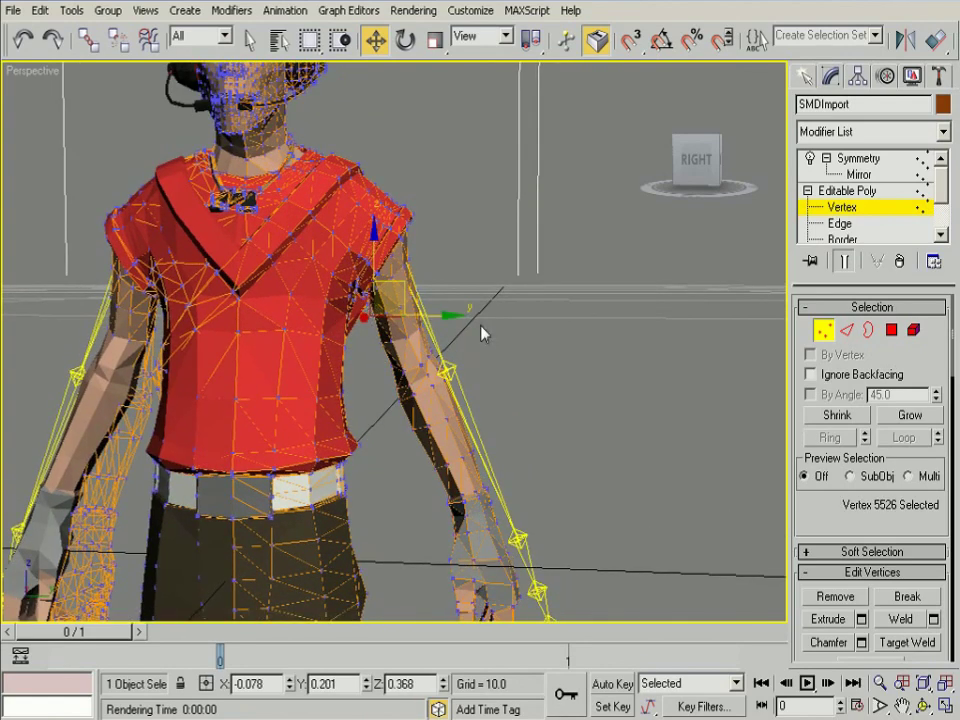
pyautogui.click(488, 298)
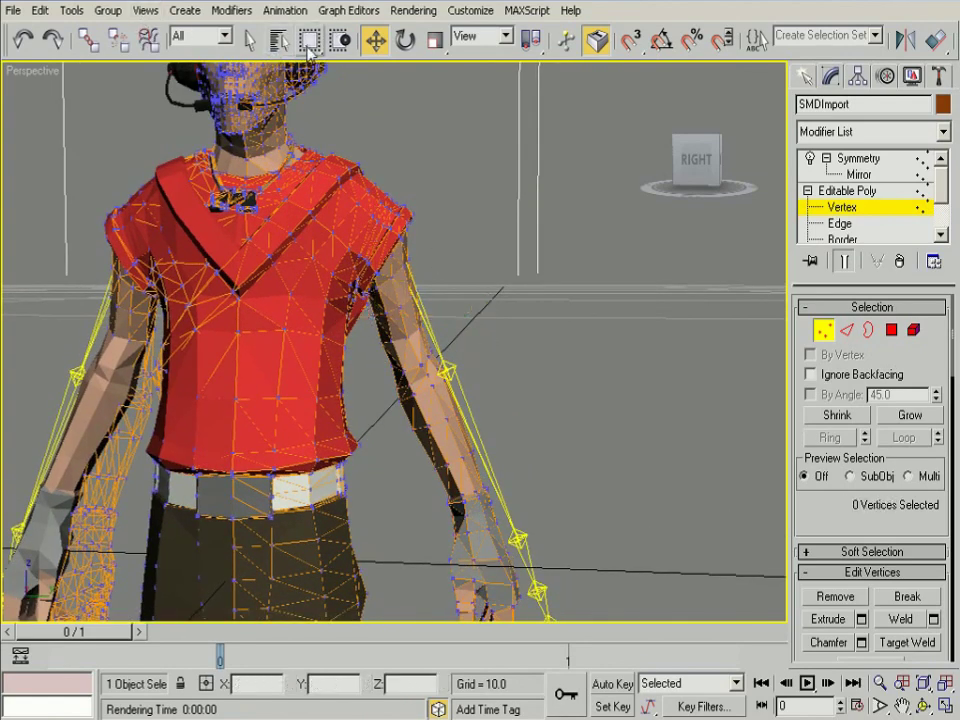
pyautogui.moveTo(309, 40); pyautogui.dragTo(311, 135)
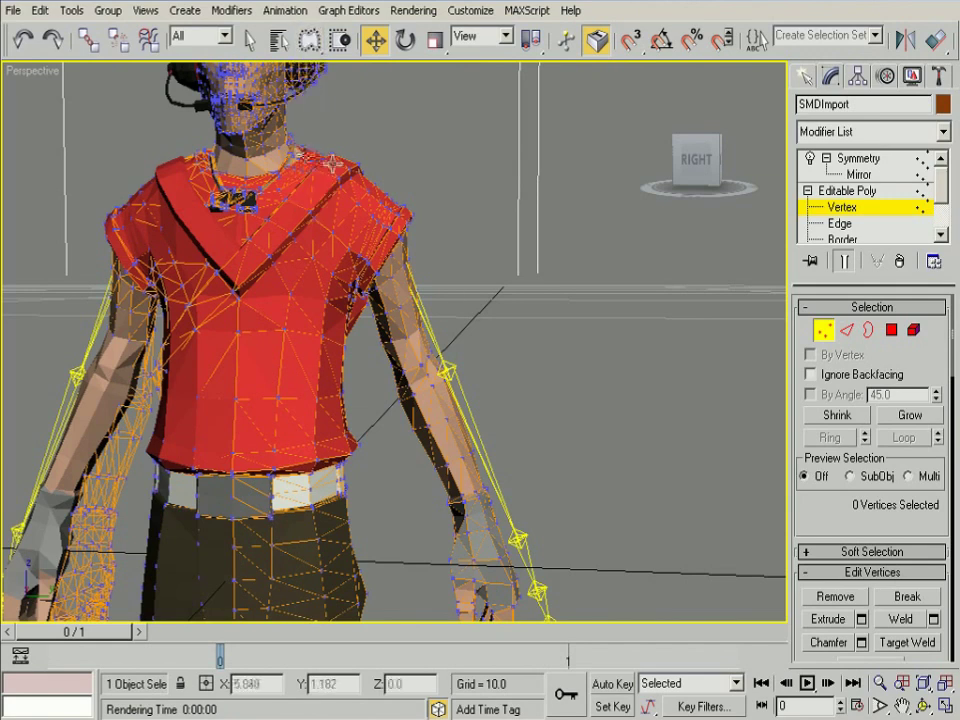
pyautogui.moveTo(370, 341); pyautogui.dragTo(446, 298)
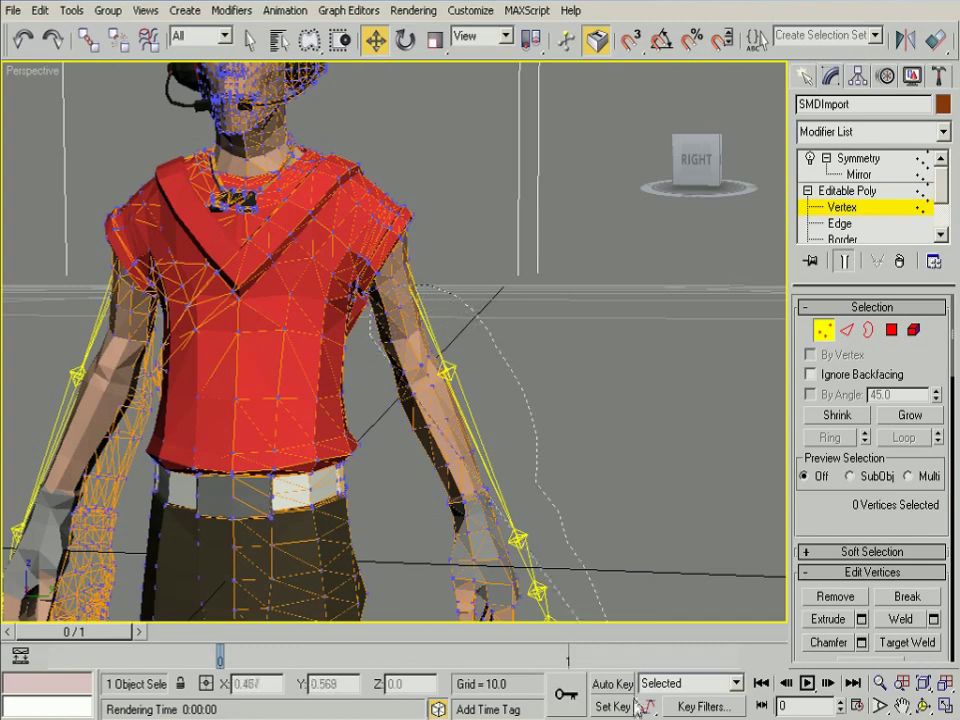
pyautogui.moveTo(446, 298); pyautogui.dragTo(560, 530)
# Move the selected arm vertices toward the bones and rotate the forearm vertices to follow them.
pyautogui.press('z')
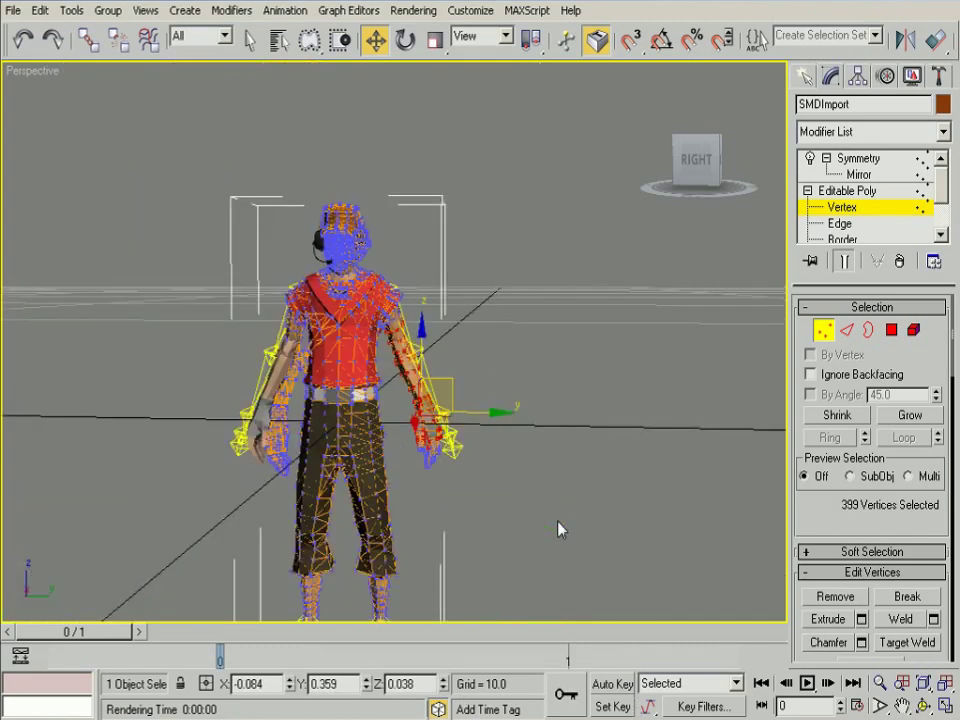
pyautogui.hotkey('shift', 'z')
pyautogui.moveTo(487, 494); pyautogui.dragTo(476, 548)
pyautogui.rightClick(476, 548)
pyautogui.click(503, 521)
pyautogui.press('e')
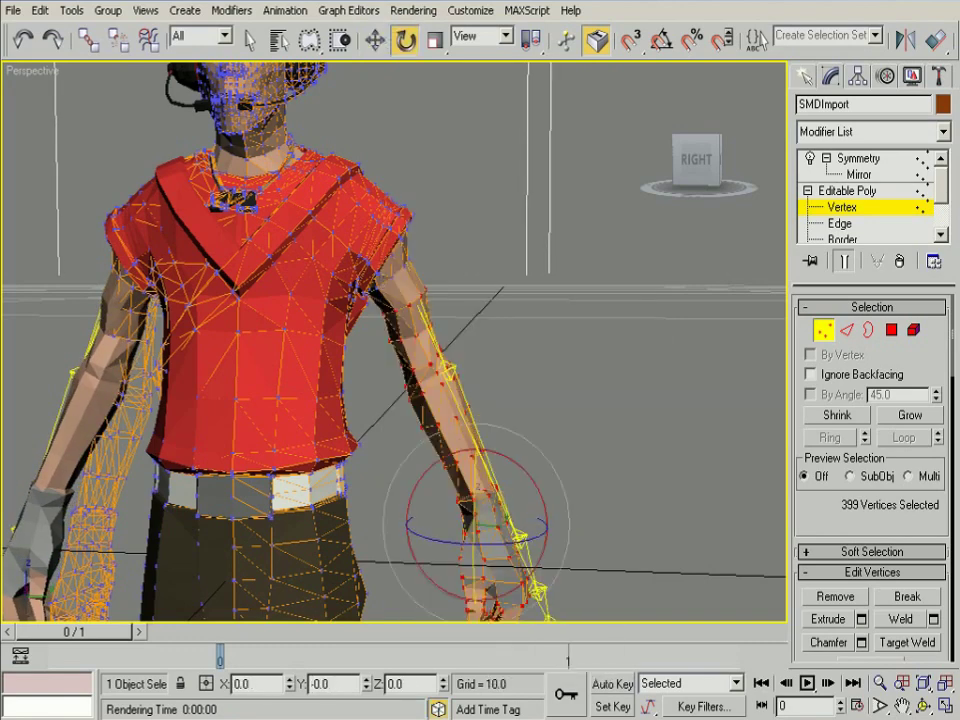
pyautogui.moveTo(503, 521); pyautogui.dragTo(500, 545)
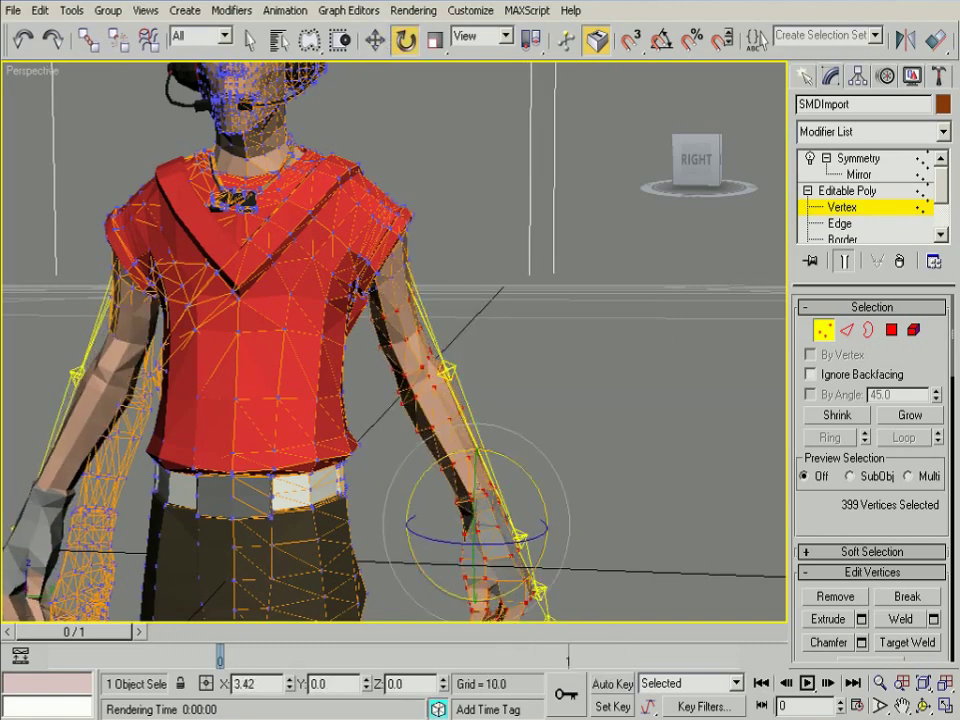
# Nudge the hand and forearm vertices further, about Y 0.39 and Z 0.047, checking from behind.
pyautogui.rightClick(405, 480)
pyautogui.click(461, 499)
pyautogui.moveTo(500, 490); pyautogui.dragTo(503, 487)
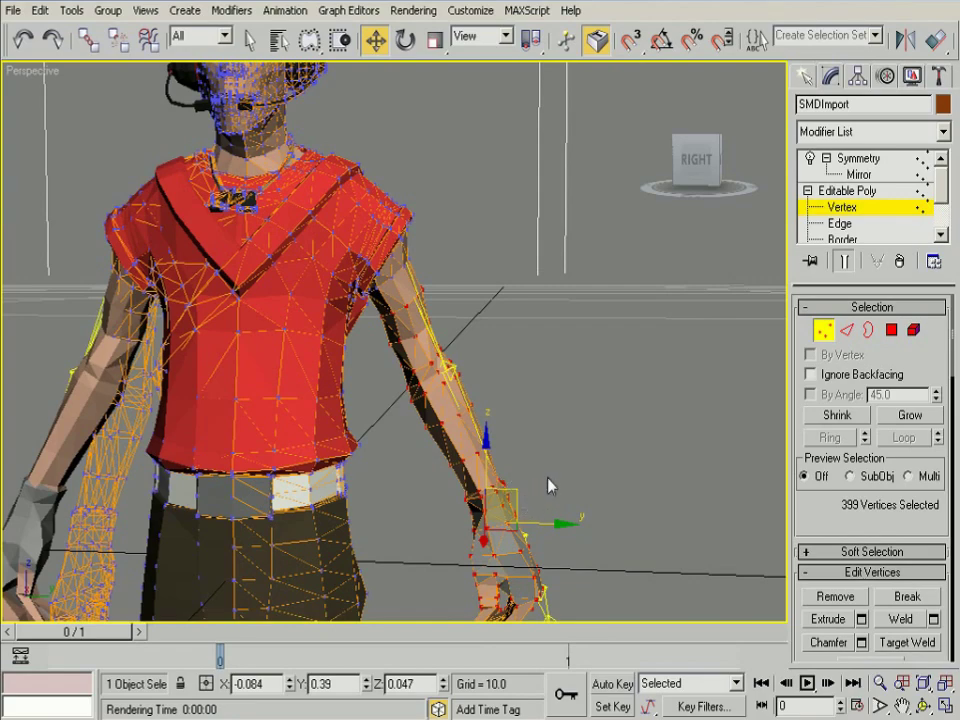
pyautogui.moveTo(549, 486)
pyautogui.keyDown('alt'); pyautogui.mouseDown(button='middle')
pyautogui.moveTo(420, 512)
pyautogui.moveTo(355, 505)
pyautogui.mouseUp(button='middle'); pyautogui.keyUp('alt')
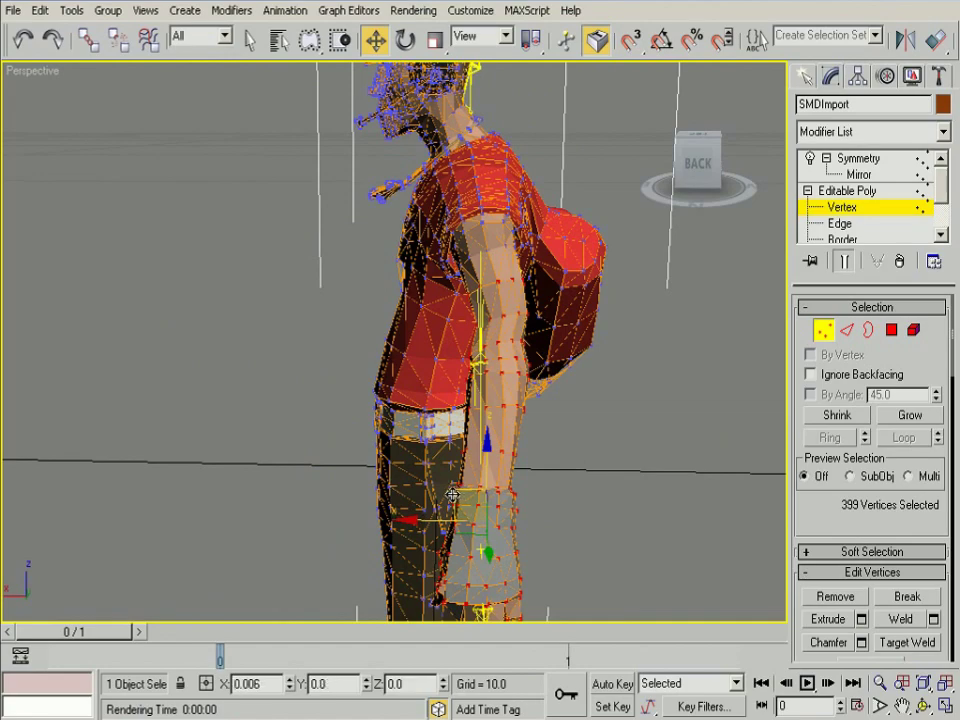
pyautogui.moveTo(452, 495); pyautogui.dragTo(455, 497)
pyautogui.moveTo(531, 497)
pyautogui.keyDown('alt'); pyautogui.mouseDown(button='middle')
pyautogui.moveTo(700, 495)
pyautogui.moveTo(700, 475)
pyautogui.mouseUp(button='middle'); pyautogui.keyUp('alt')
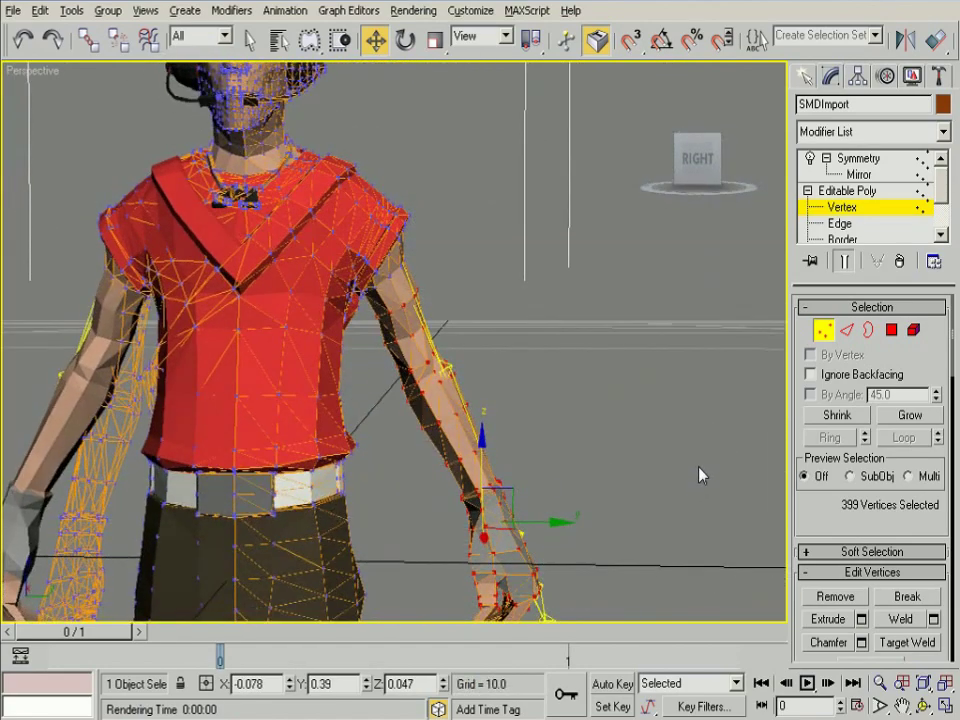
# Exit vertex mode, hide the selected part of the Scout mesh, and frame the whole character.
pyautogui.click(809, 78)
pyautogui.rightClick(605, 262)
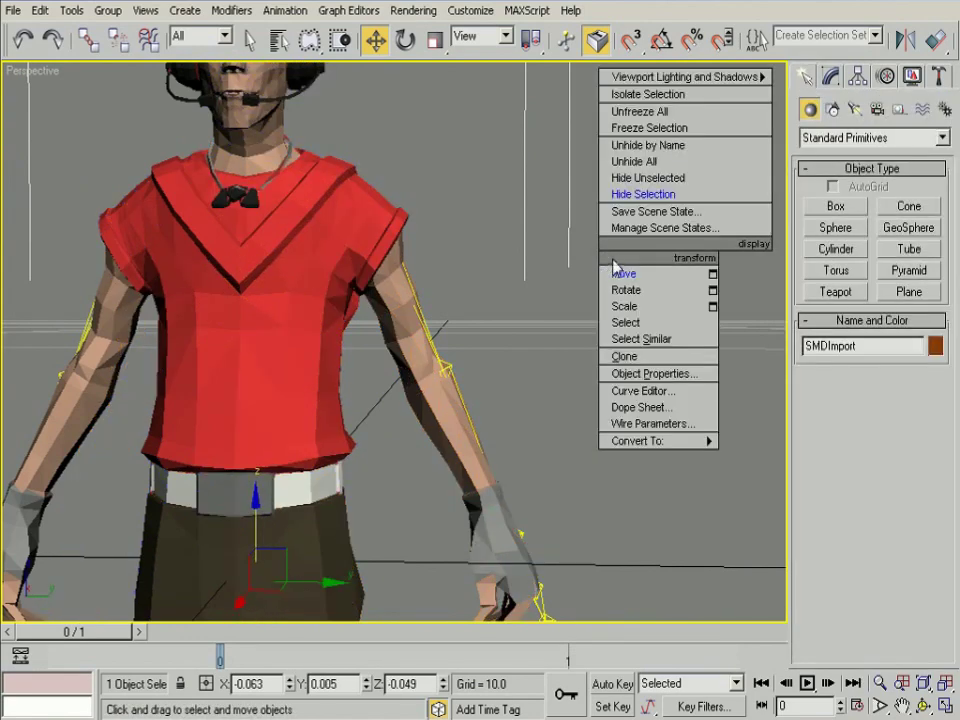
pyautogui.click(630, 177)
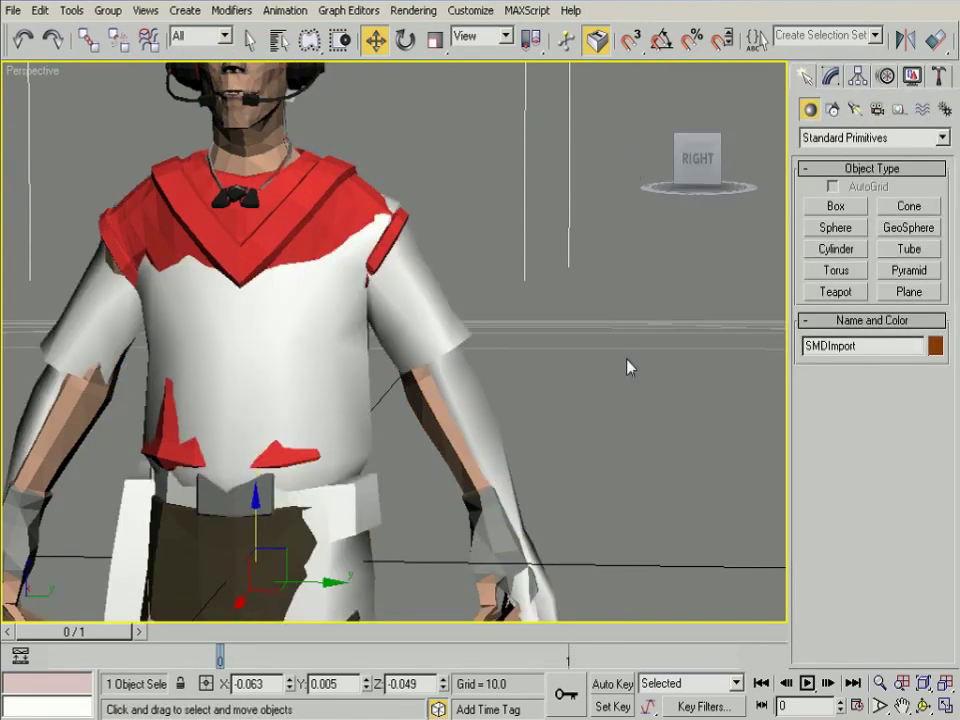
pyautogui.press('z')
pyautogui.hotkey('shift', 'z')
pyautogui.press('z')
pyautogui.press('z')
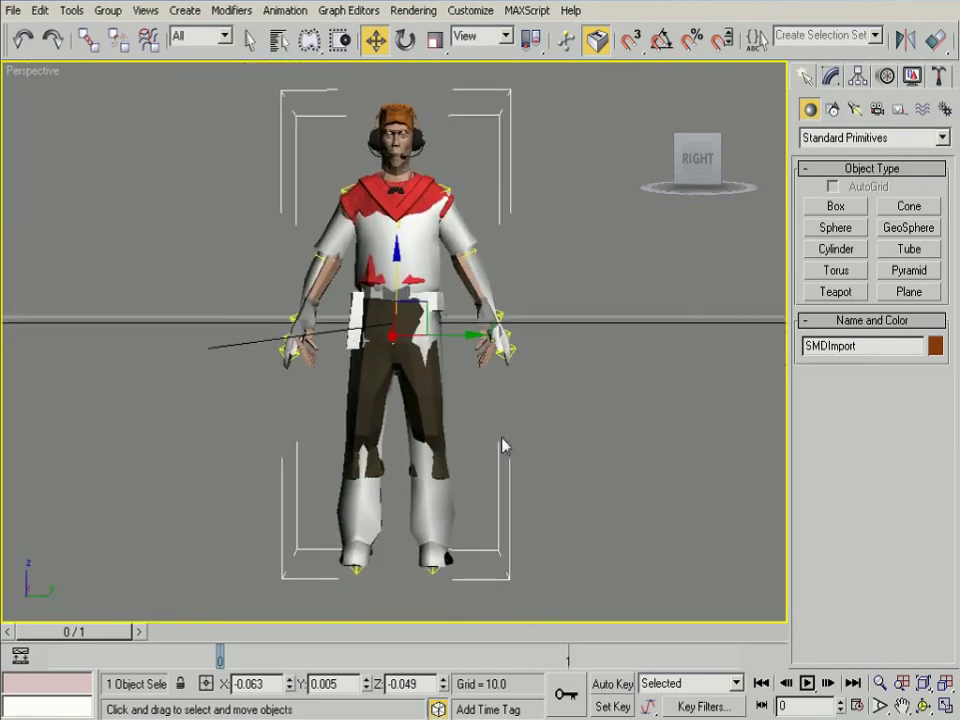
pyautogui.scroll(1, 499, 459)
pyautogui.scroll(4, 497, 461)
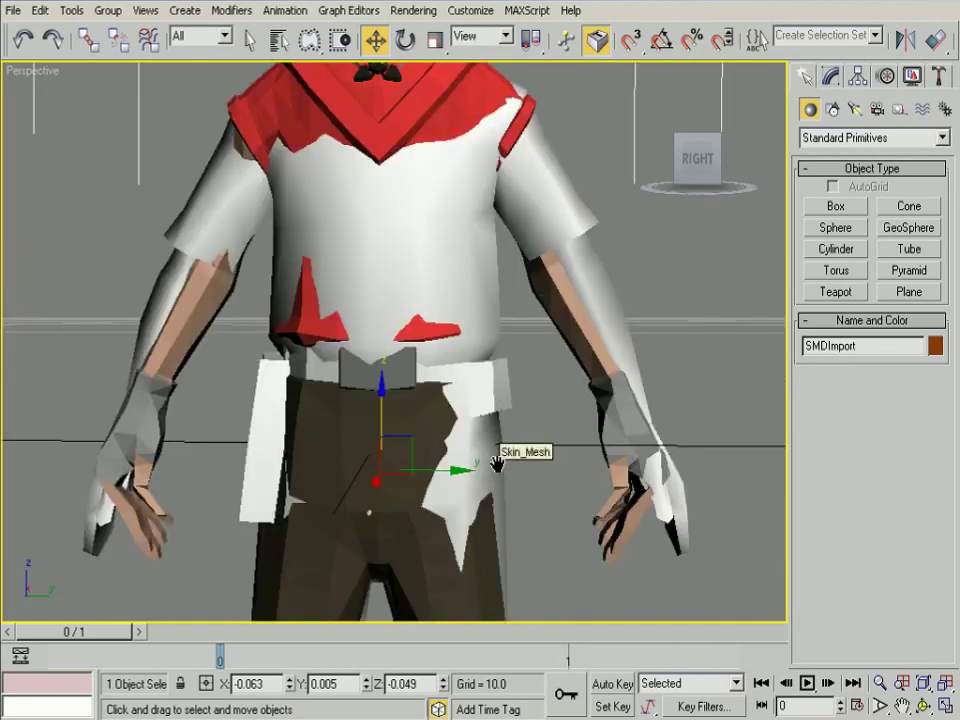
pyautogui.press('z')
pyautogui.hotkey('shift', 'z')
pyautogui.press('z')
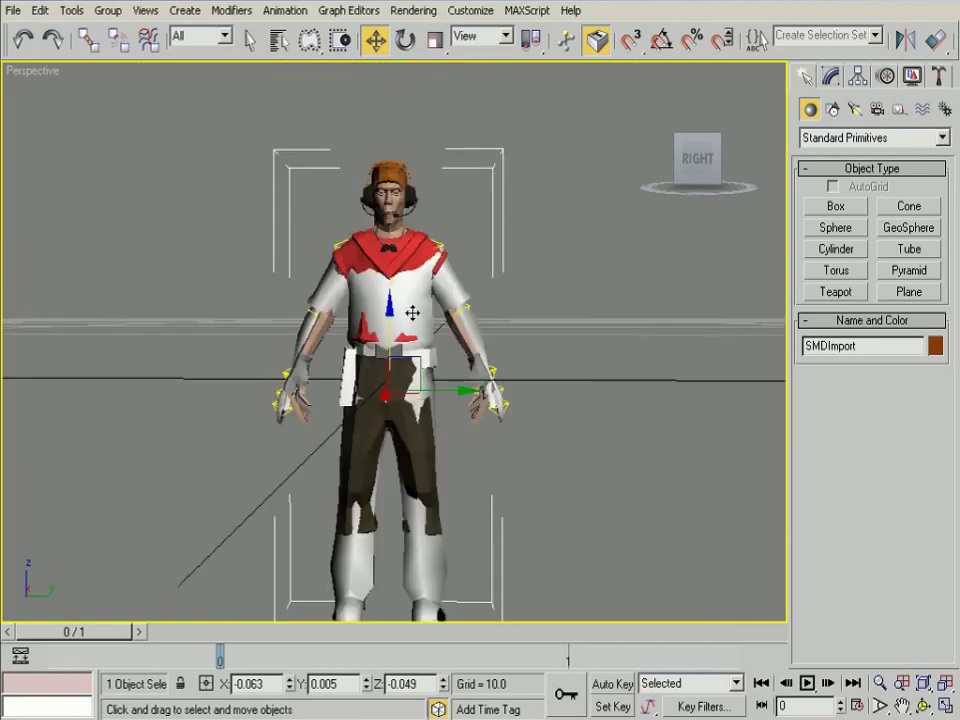
# Select Skin_Mesh and show its Skin modifier with the Root, Pelvis, Spine, Neck, Head bone list.
pyautogui.hotkey('ctrl', 'shift', 's')
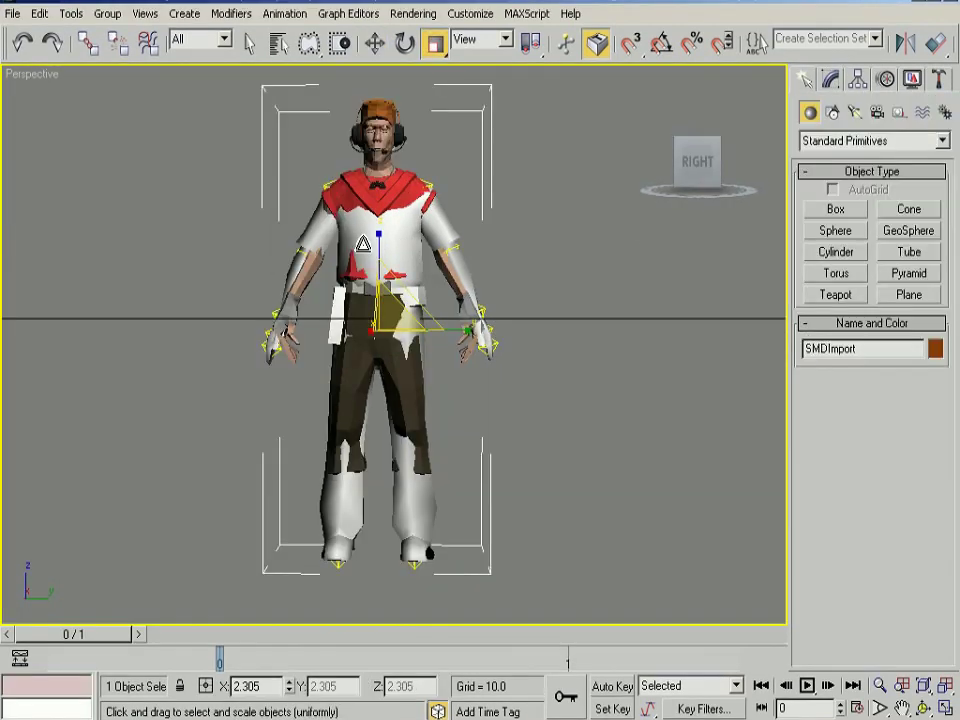
pyautogui.click(368, 245)
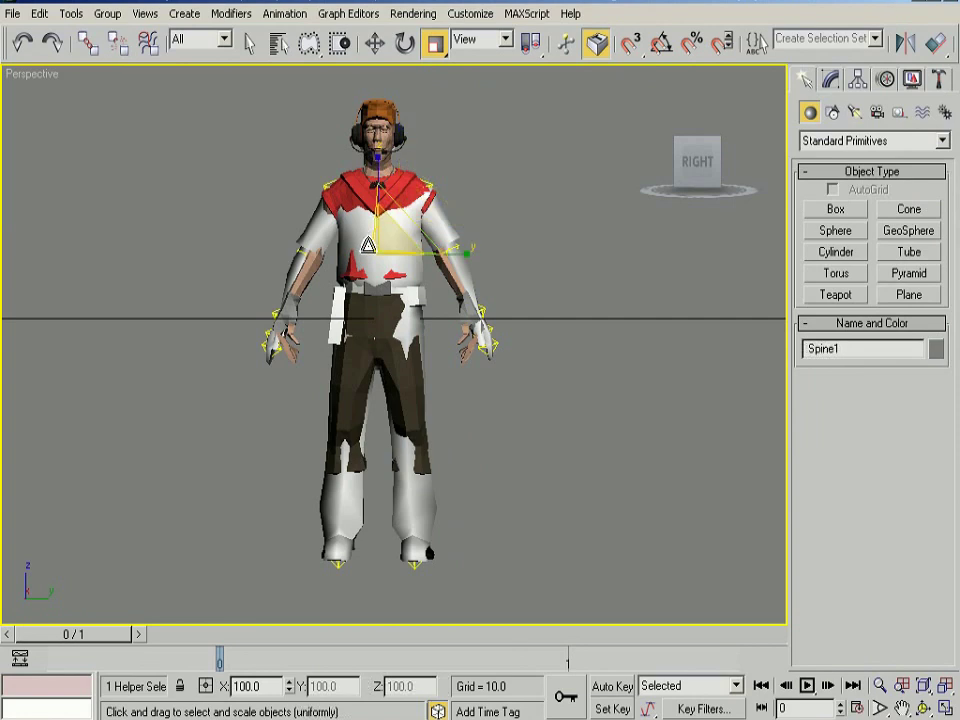
pyautogui.click(357, 340)
pyautogui.click(420, 521)
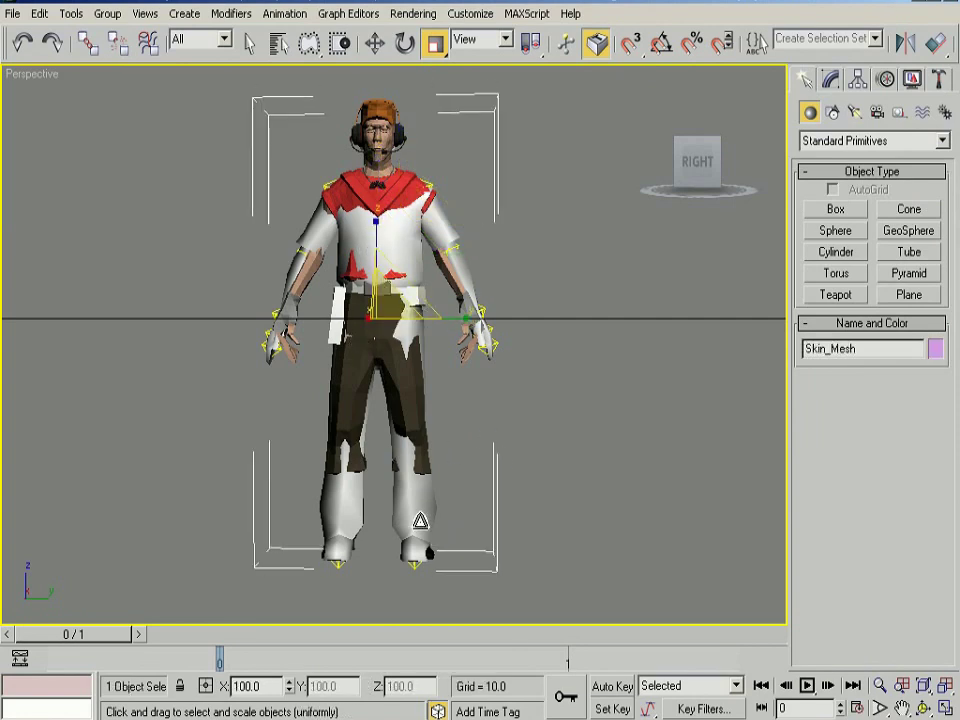
pyautogui.click(830, 79)
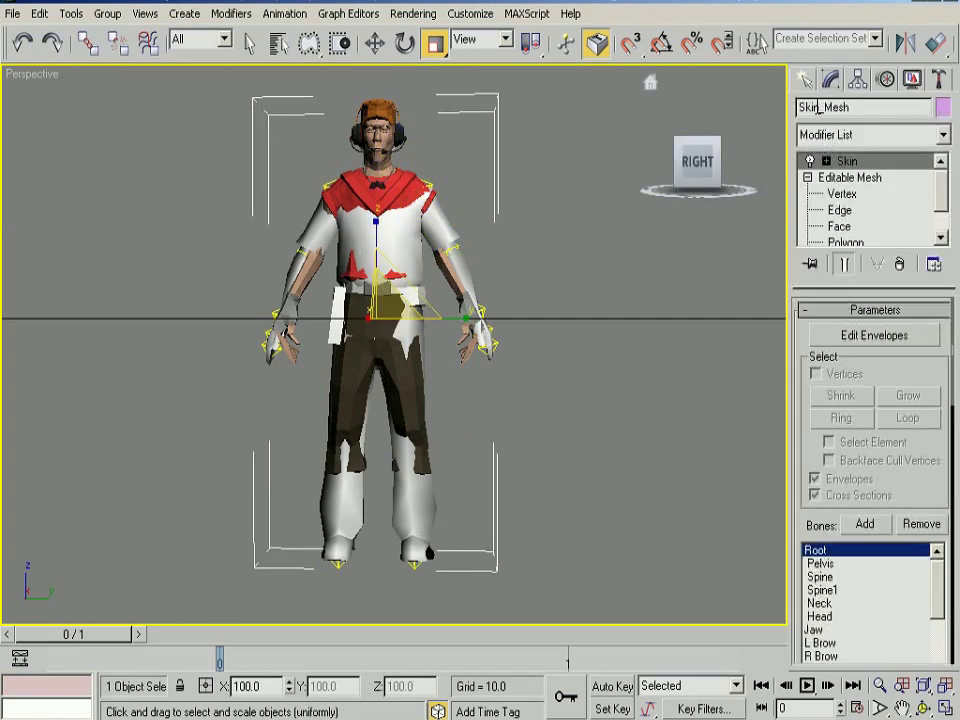
# Attach the Scout head, hands and trousers mesh into Skin_Mesh's Editable Mesh, matching material IDs.
pyautogui.click(847, 197)
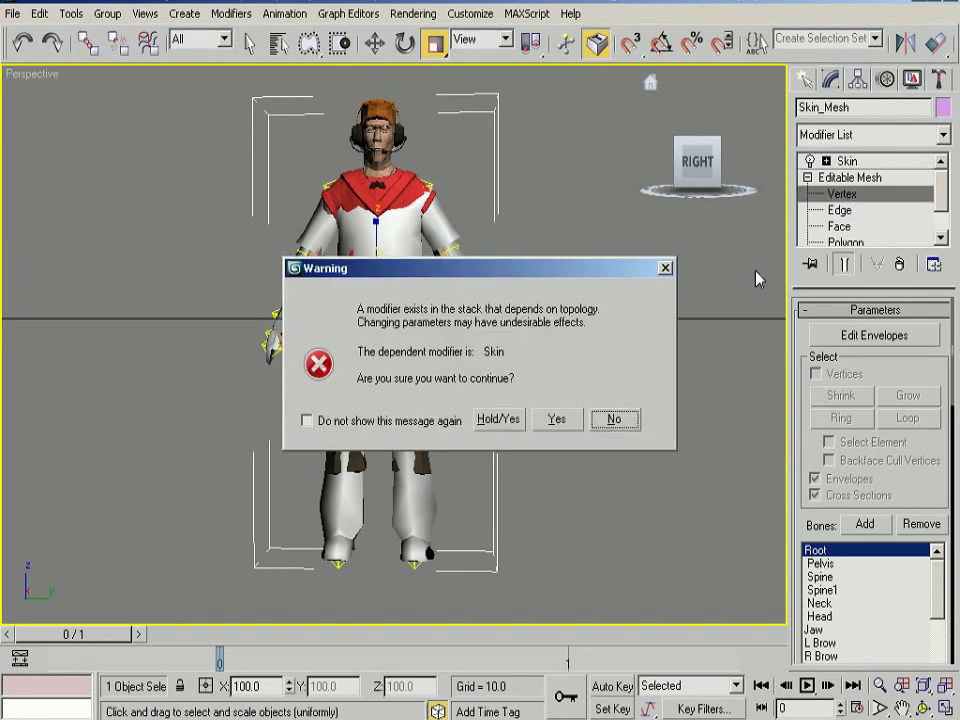
pyautogui.click(562, 425)
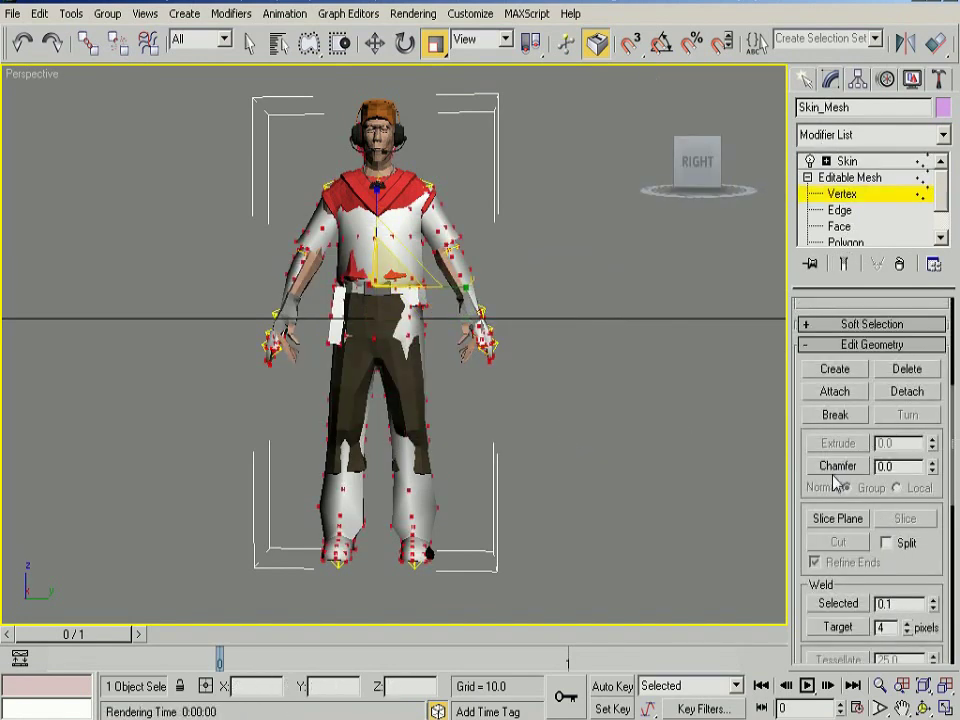
pyautogui.moveTo(811, 492)
pyautogui.mouseDown()
pyautogui.moveTo(900, 25)
pyautogui.moveTo(876, 647)
pyautogui.mouseUp()
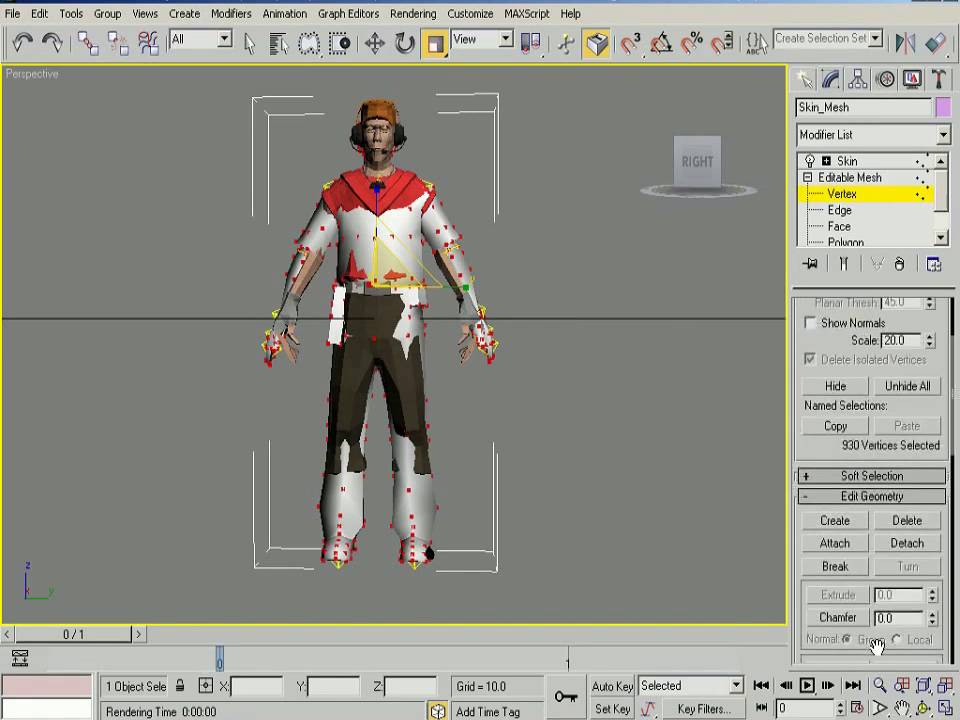
pyautogui.click(847, 543)
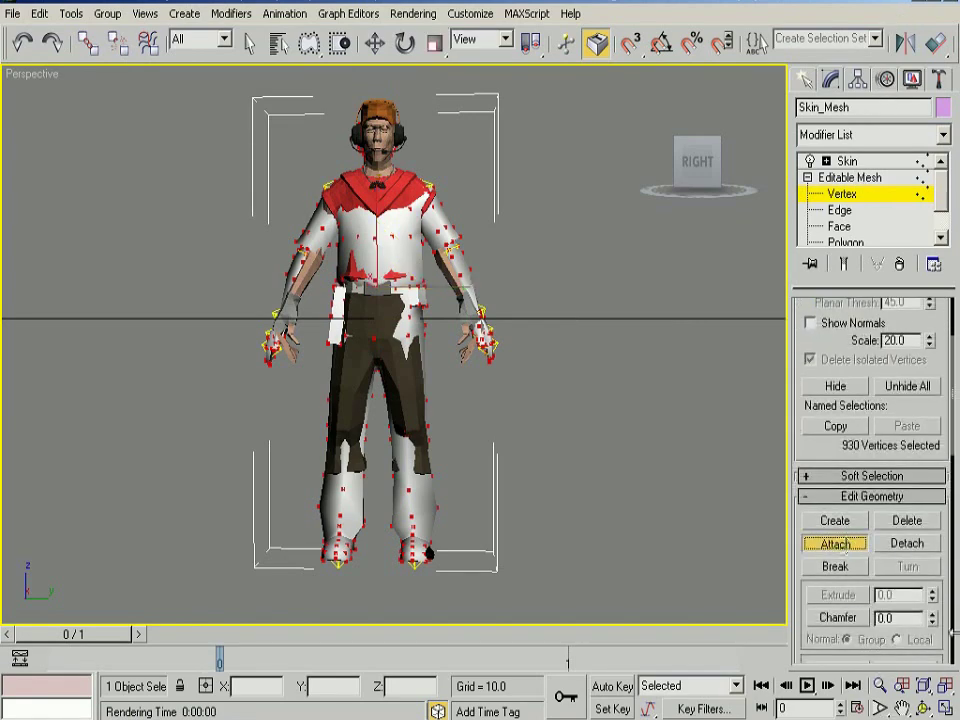
pyautogui.click(377, 130)
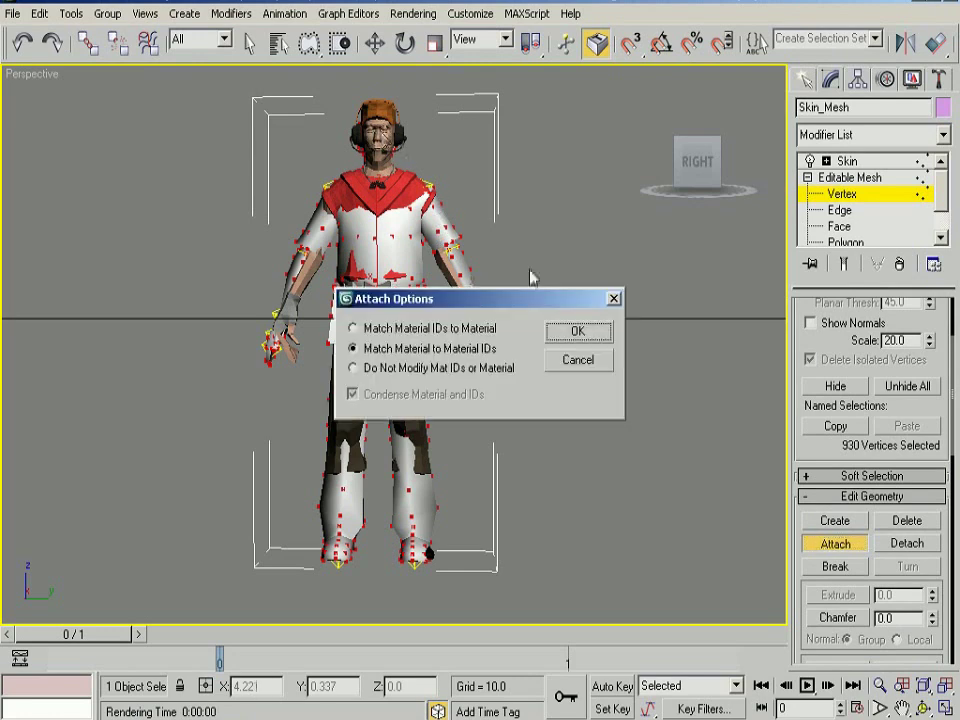
pyautogui.click(574, 332)
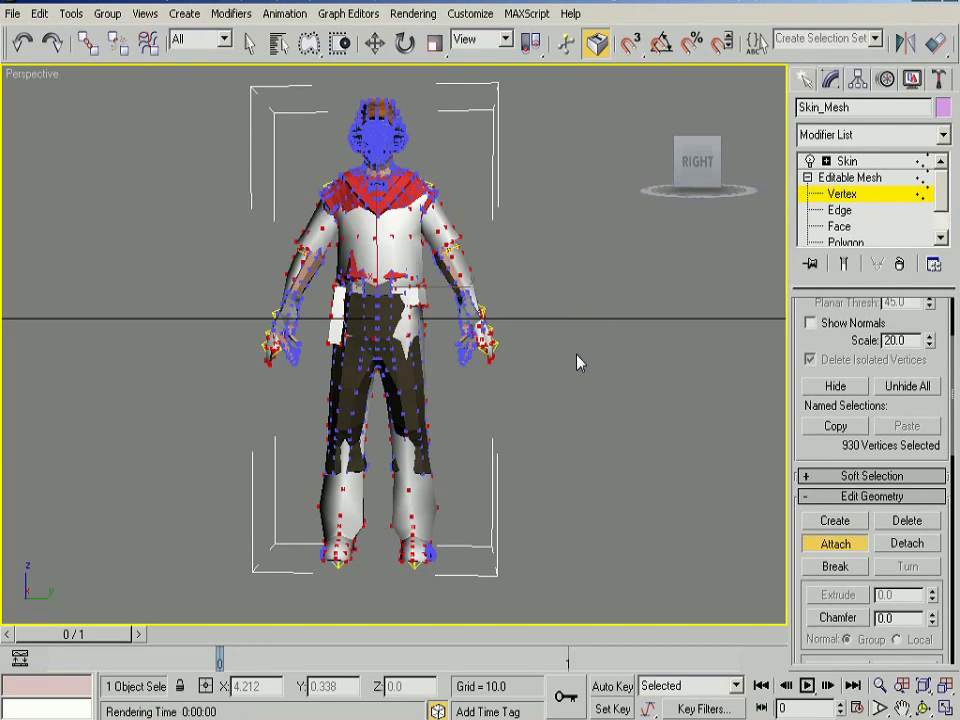
pyautogui.moveTo(529, 360); pyautogui.dragTo(530, 462, button='middle')
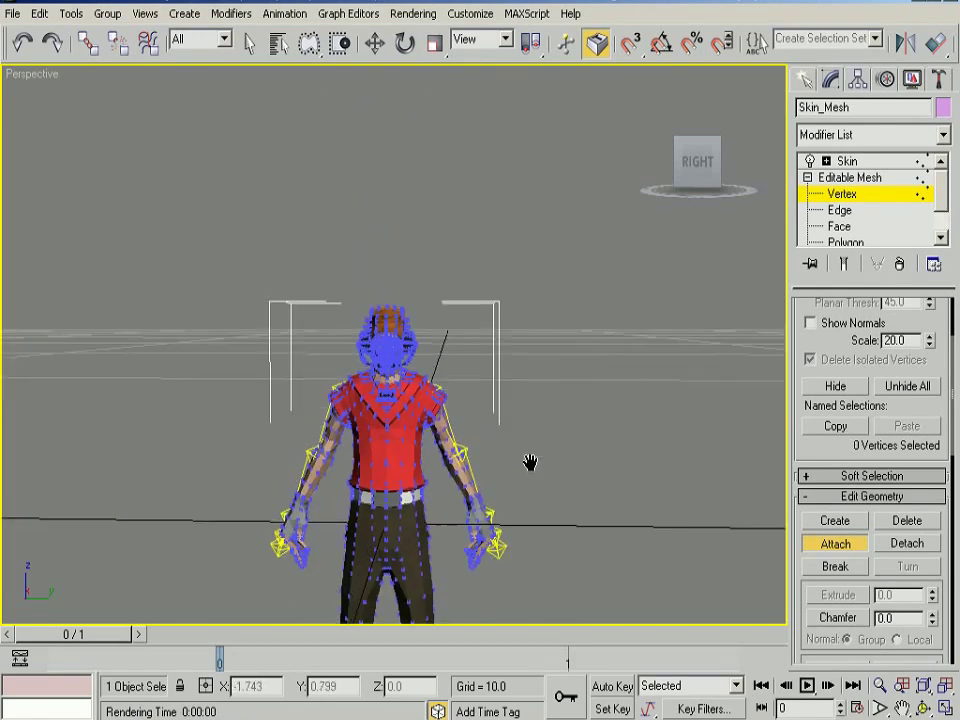
pyautogui.click(806, 79)
# Test-rotate the L UpperArm and R UpperArm bones, undoing each rotation.
pyautogui.press('r')
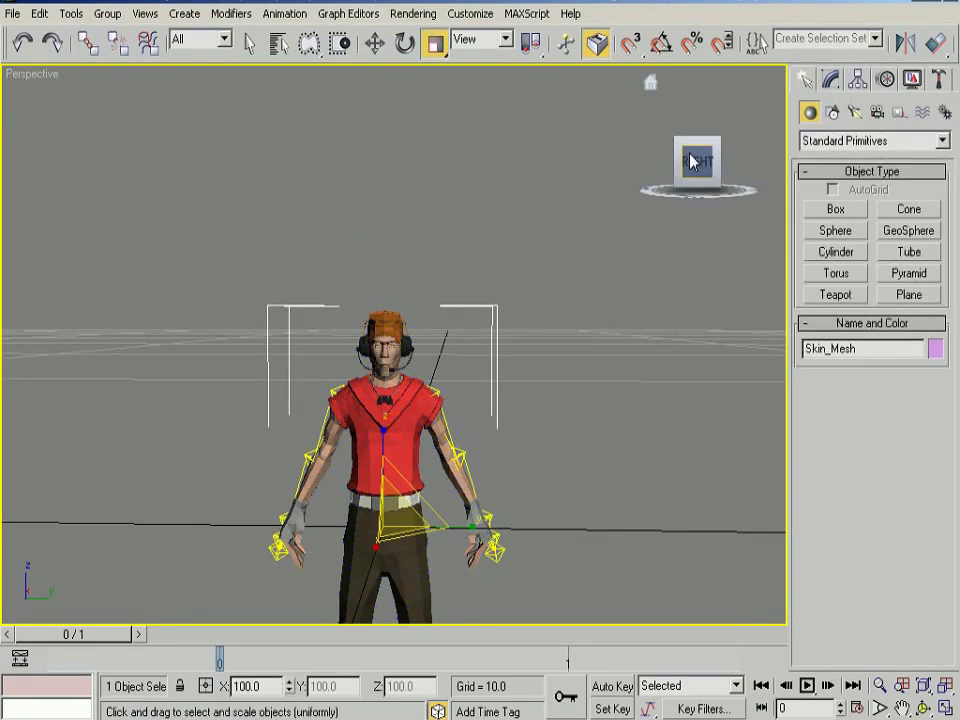
pyautogui.click(690, 162)
pyautogui.click(546, 418)
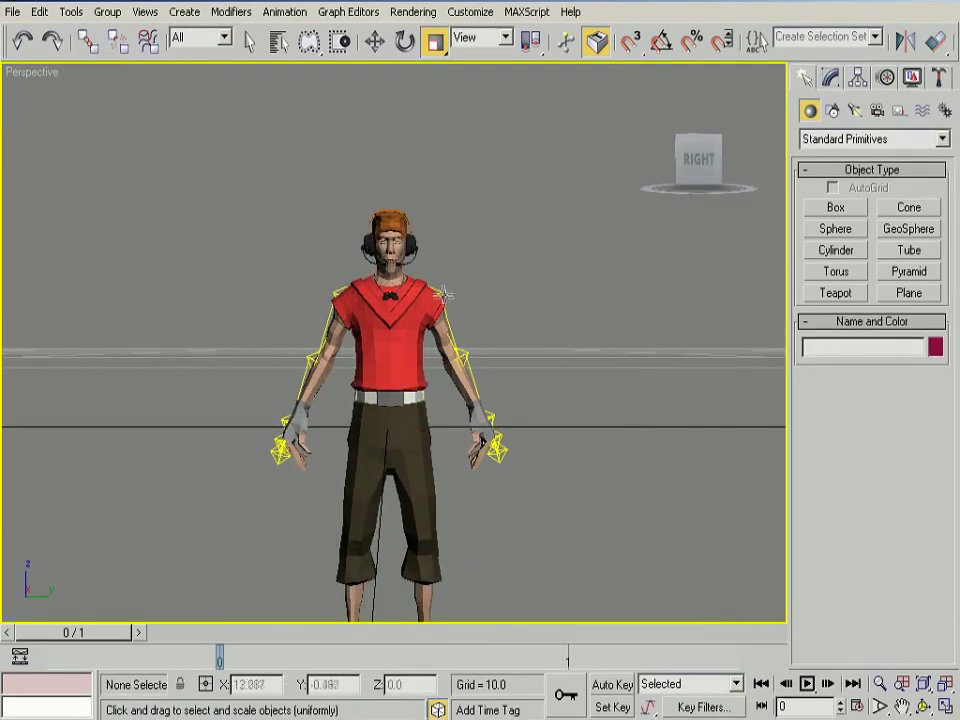
pyautogui.click(442, 294)
pyautogui.rightClick(476, 405)
pyautogui.click(500, 428)
pyautogui.rightClick(455, 322)
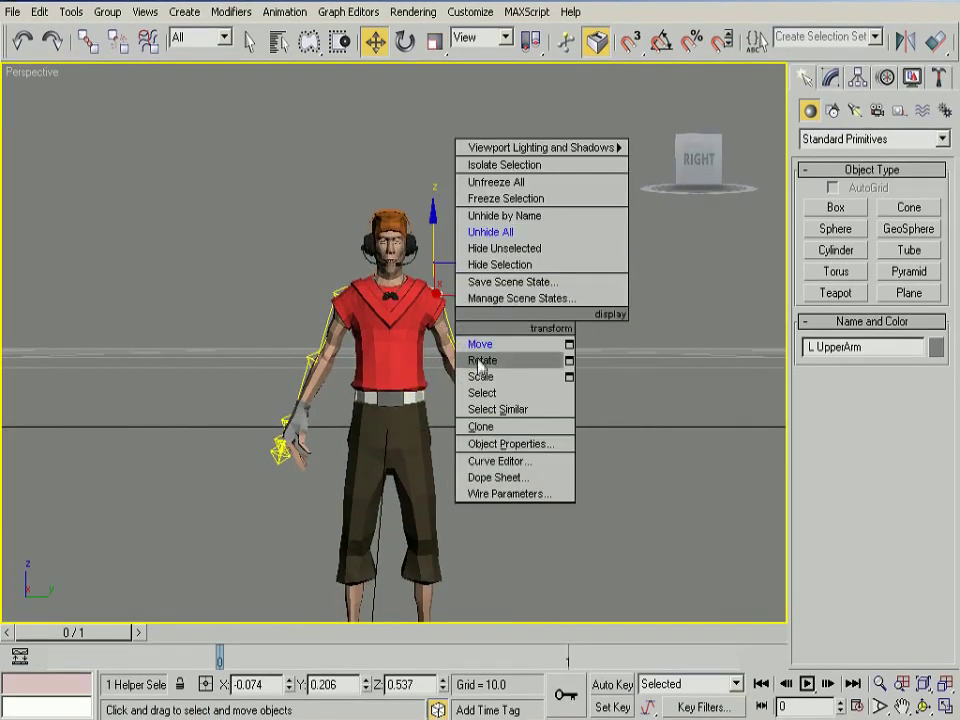
pyautogui.click(482, 360)
pyautogui.moveTo(434, 330); pyautogui.dragTo(434, 250)
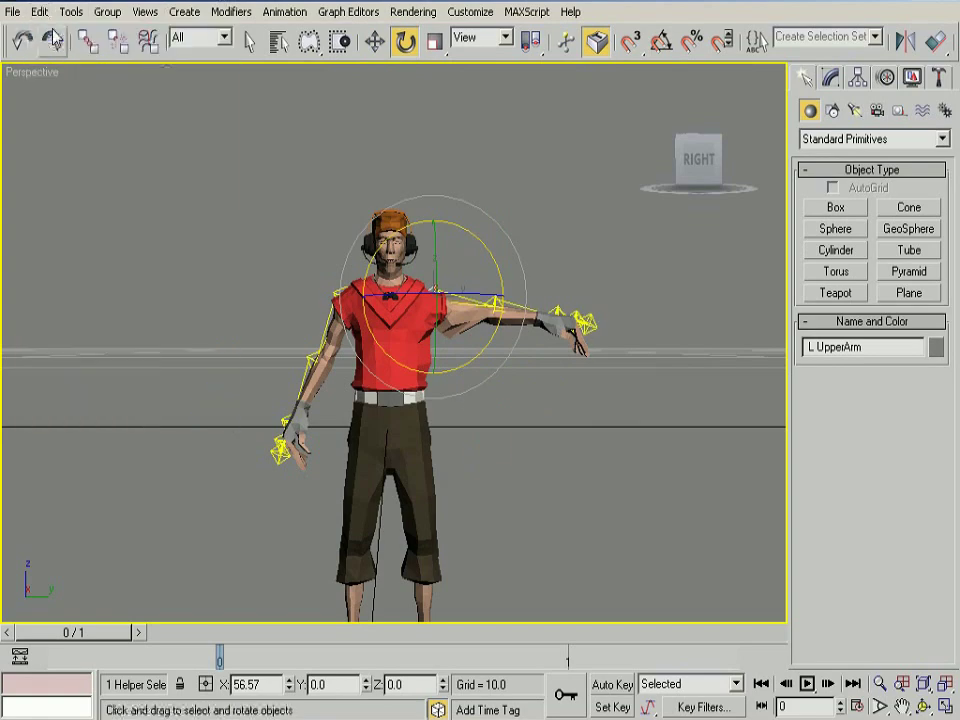
pyautogui.click(22, 40)
pyautogui.moveTo(340, 300); pyautogui.dragTo(340, 220)
pyautogui.click(39, 11)
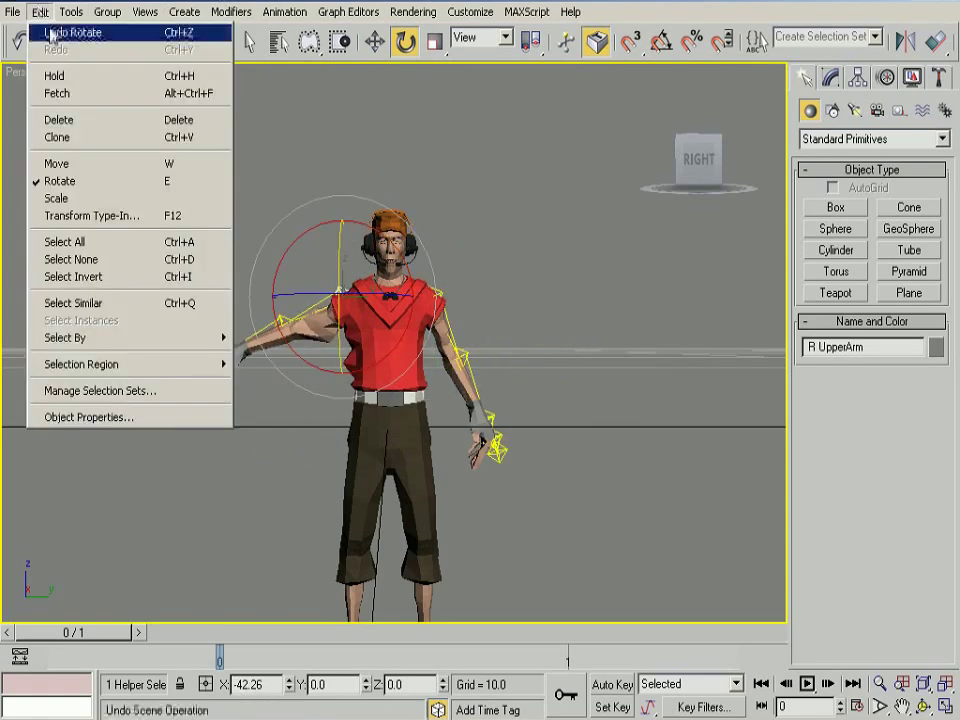
pyautogui.click(64, 32)
# Test-rotate the Neck, L Calf and L Thigh bones, undoing each rotation.
pyautogui.click(388, 262)
pyautogui.moveTo(468, 330); pyautogui.dragTo(440, 290)
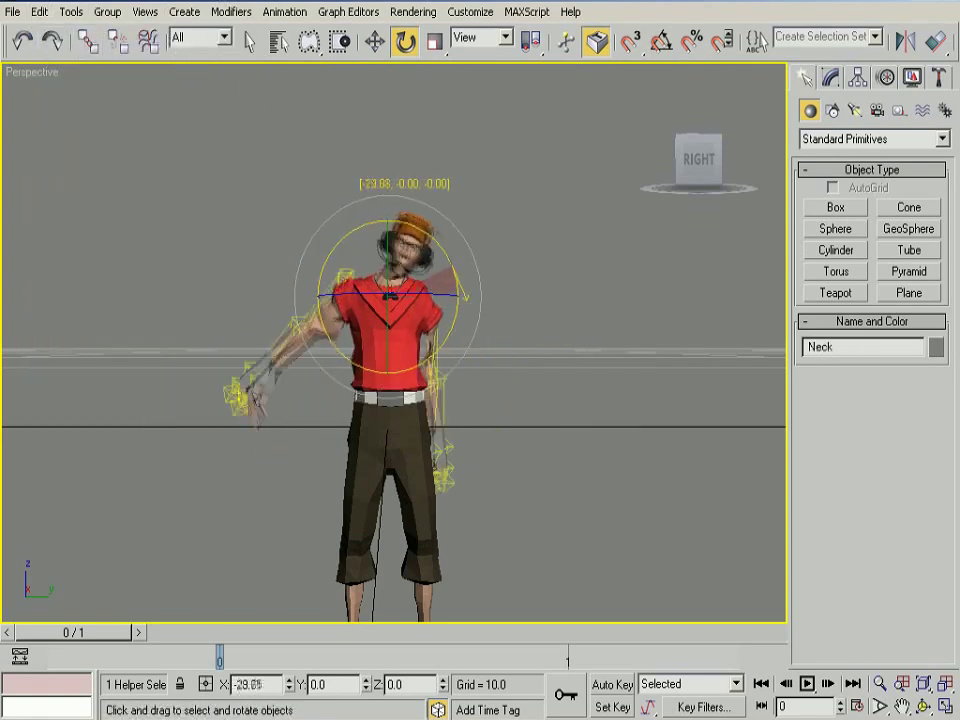
pyautogui.click(39, 11)
pyautogui.click(64, 32)
pyautogui.moveTo(408, 430); pyautogui.dragTo(408, 360, button='middle')
pyautogui.click(410, 470)
pyautogui.click(410, 470)
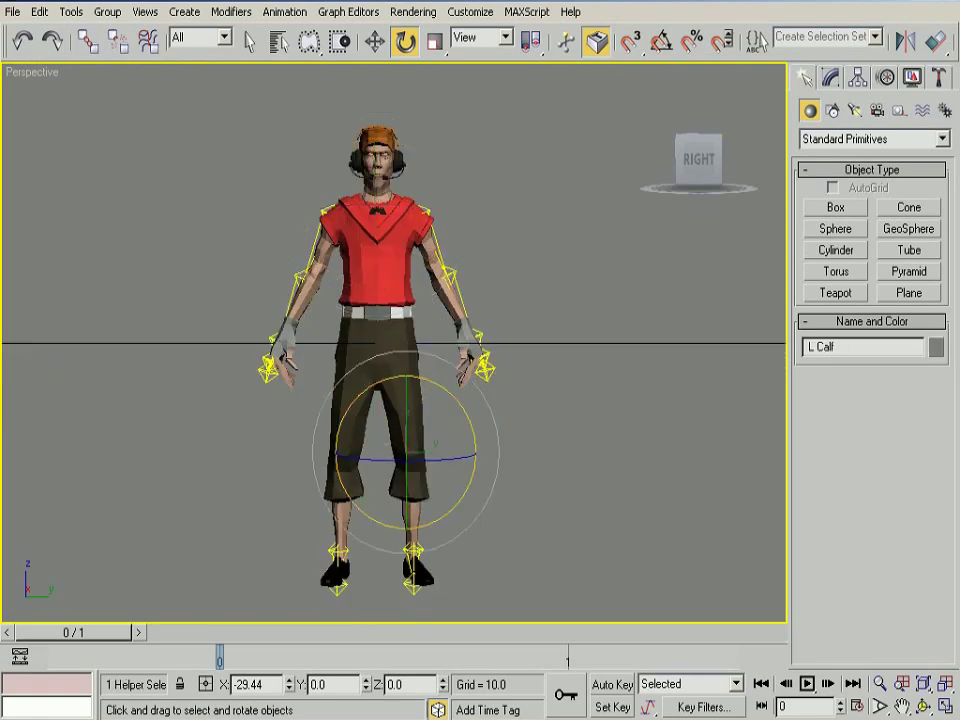
pyautogui.moveTo(460, 480); pyautogui.dragTo(97, 172)
pyautogui.click(39, 11)
pyautogui.click(66, 31)
pyautogui.click(400, 380)
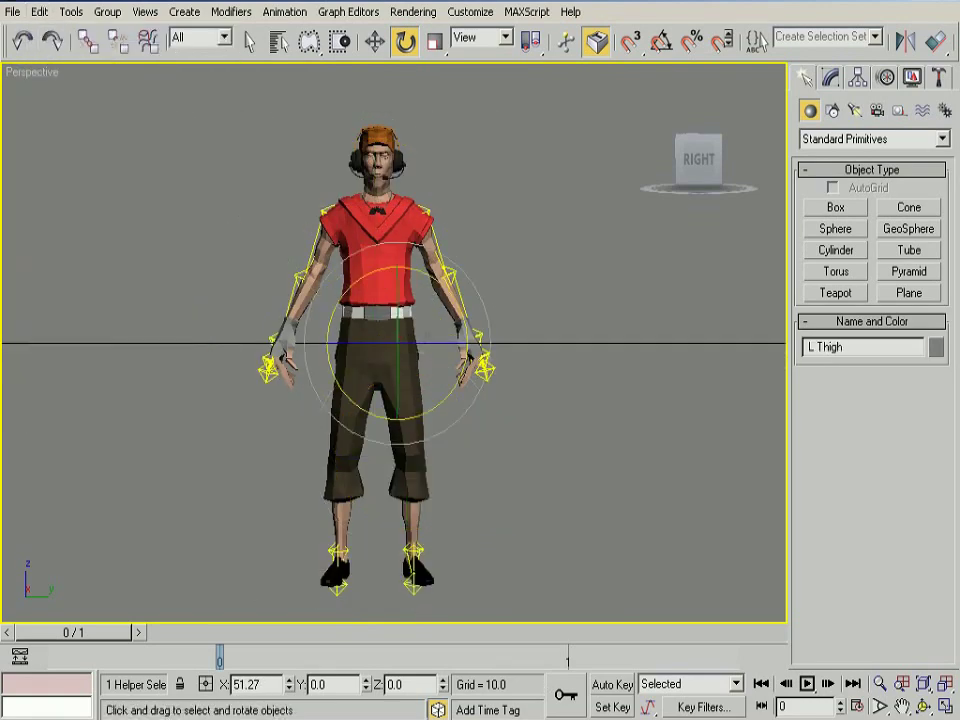
pyautogui.moveTo(410, 380); pyautogui.dragTo(336, 270)
pyautogui.click(39, 11)
pyautogui.click(64, 32)
# Test the Jaw bone rotation, undo it, and turn the Head bone.
pyautogui.click(376, 178)
pyautogui.click(376, 178)
pyautogui.moveTo(300, 135)
pyautogui.mouseDown()
pyautogui.moveTo(250, 120)
pyautogui.moveTo(300, 135)
pyautogui.mouseUp()
pyautogui.click(39, 11)
pyautogui.click(64, 31)
pyautogui.click(305, 135)
pyautogui.scroll(2, 443, 357)
# Raise the R UpperArm bone so the Scout's right arm lifts with it.
pyautogui.click(285, 250)
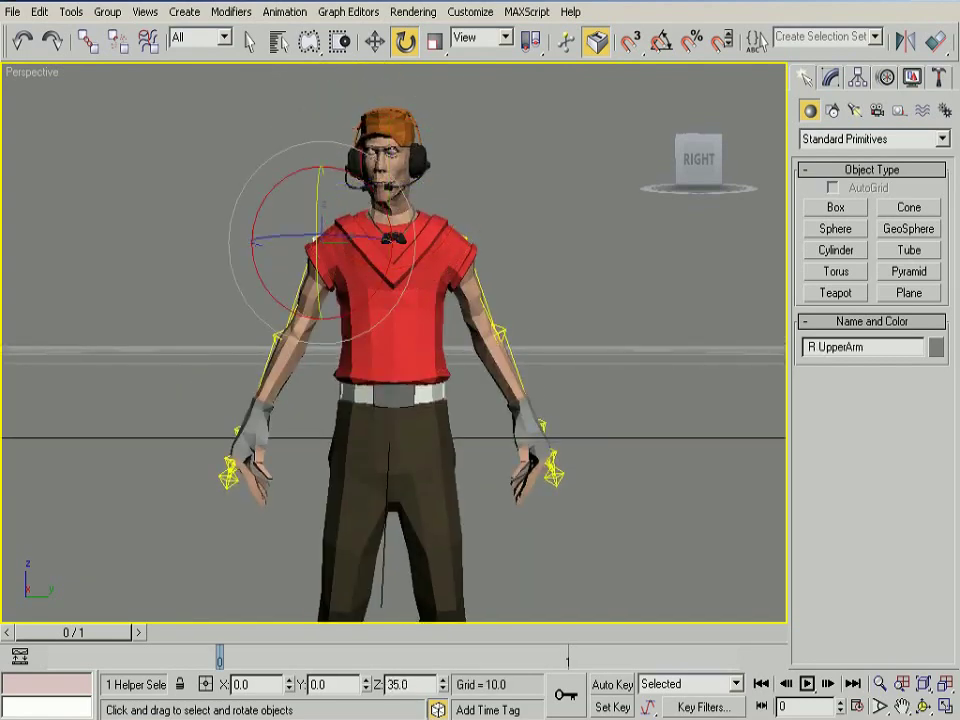
pyautogui.moveTo(285, 250); pyautogui.dragTo(285, 185)
pyautogui.moveTo(225, 240); pyautogui.dragTo(222, 195)
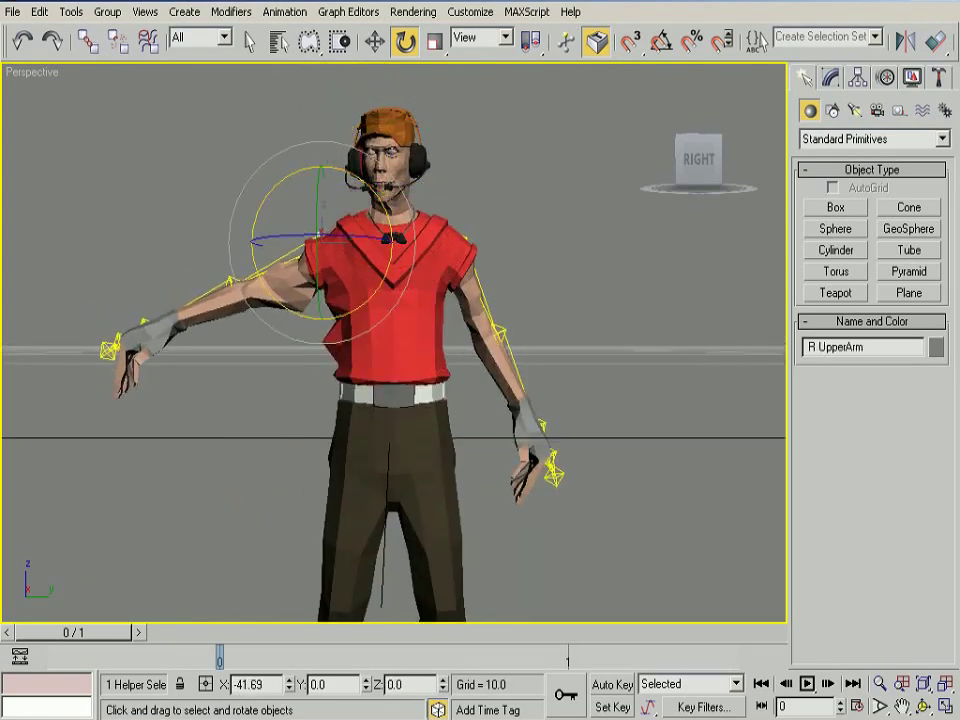
# Select Skin_Mesh and expand its Skin modifier's sub-levels in the modifier stack.
pyautogui.click(831, 79)
pyautogui.click(395, 330)
pyautogui.click(826, 159)
# Enter Edit Envelopes and select the R UpperArm bone's envelope.
pyautogui.click(875, 334)
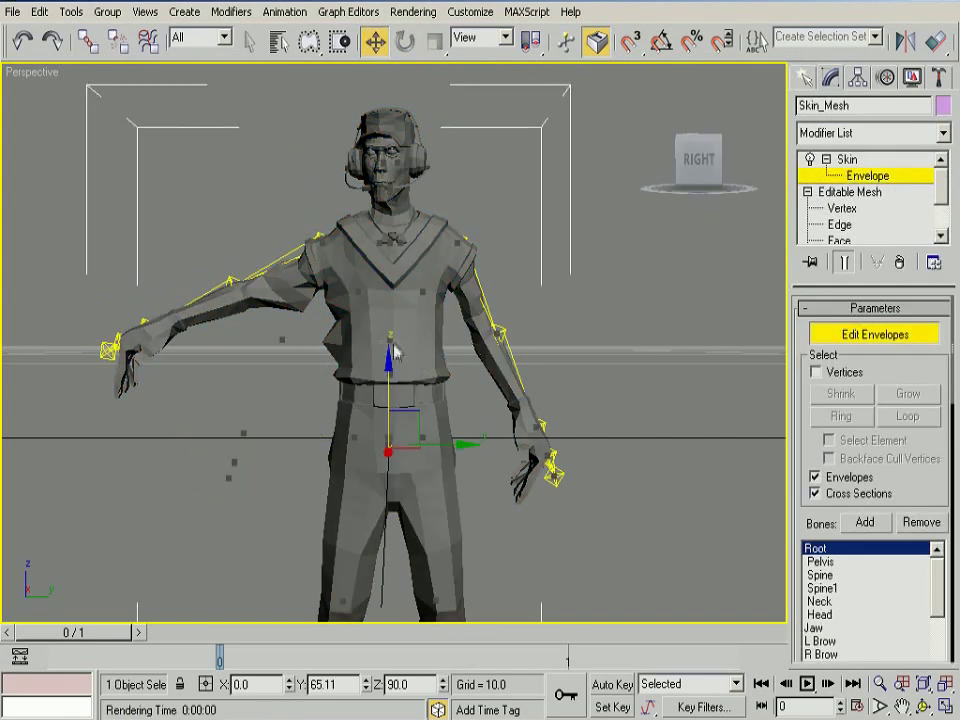
pyautogui.click(359, 287)
pyautogui.click(316, 239)
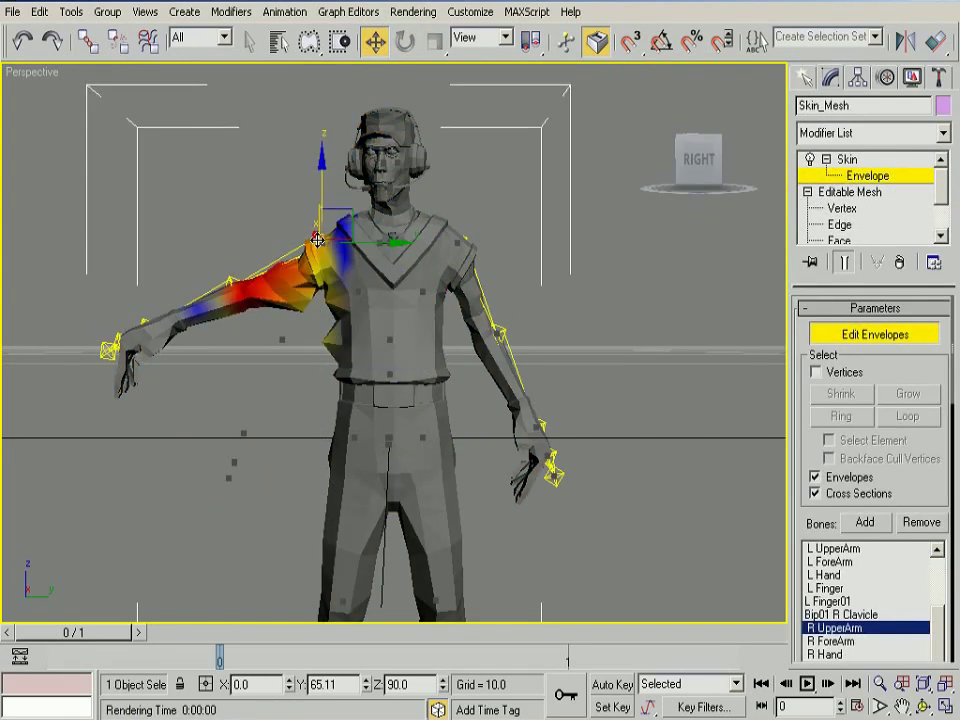
# Enable vertex picking, give the armpit vertices Abs. Effect 1, then undo it.
pyautogui.click(816, 371)
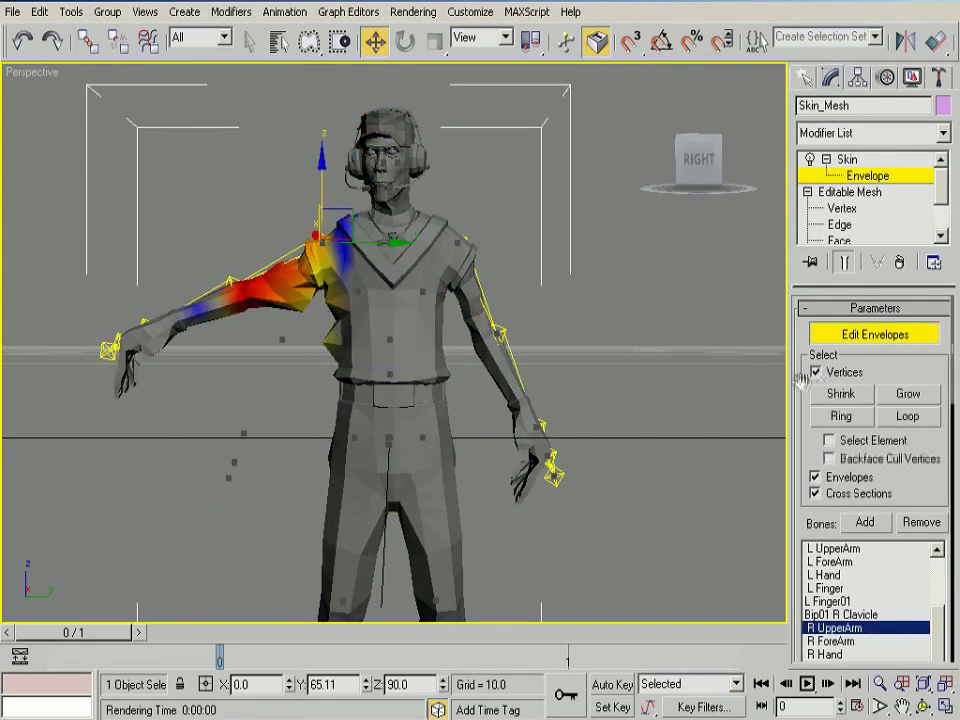
pyautogui.scroll(-2, 800, 330)
pyautogui.scroll(-3, 805, 340)
pyautogui.scroll(-2, 812, 346)
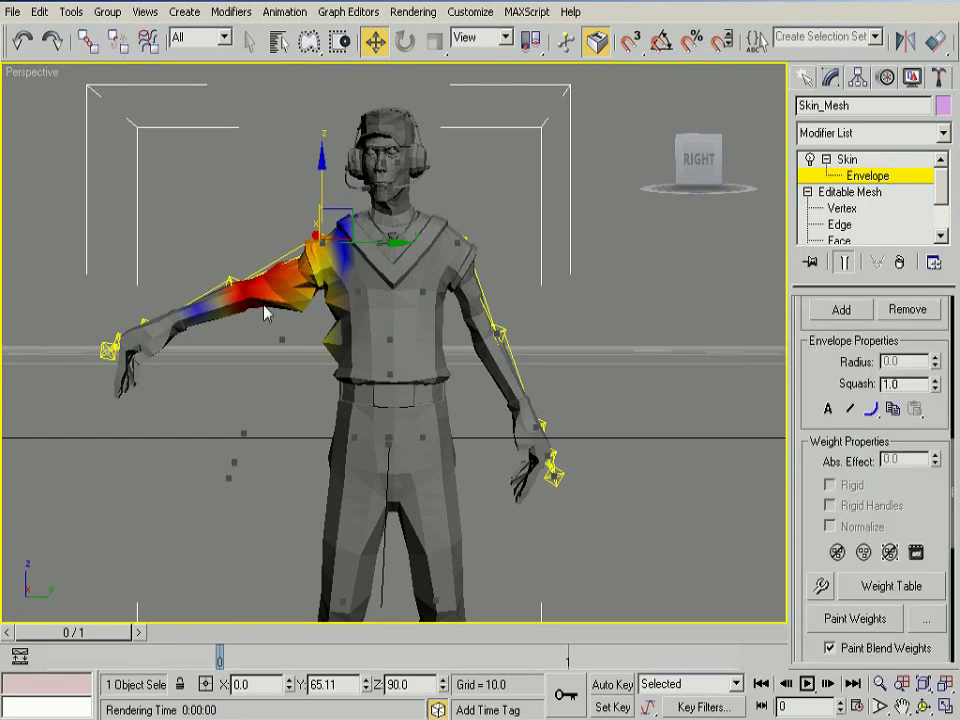
pyautogui.moveTo(318, 357)
pyautogui.mouseDown()
pyautogui.moveTo(320, 328)
pyautogui.moveTo(333, 456)
pyautogui.mouseUp()
pyautogui.write('1')
pyautogui.press('Return')
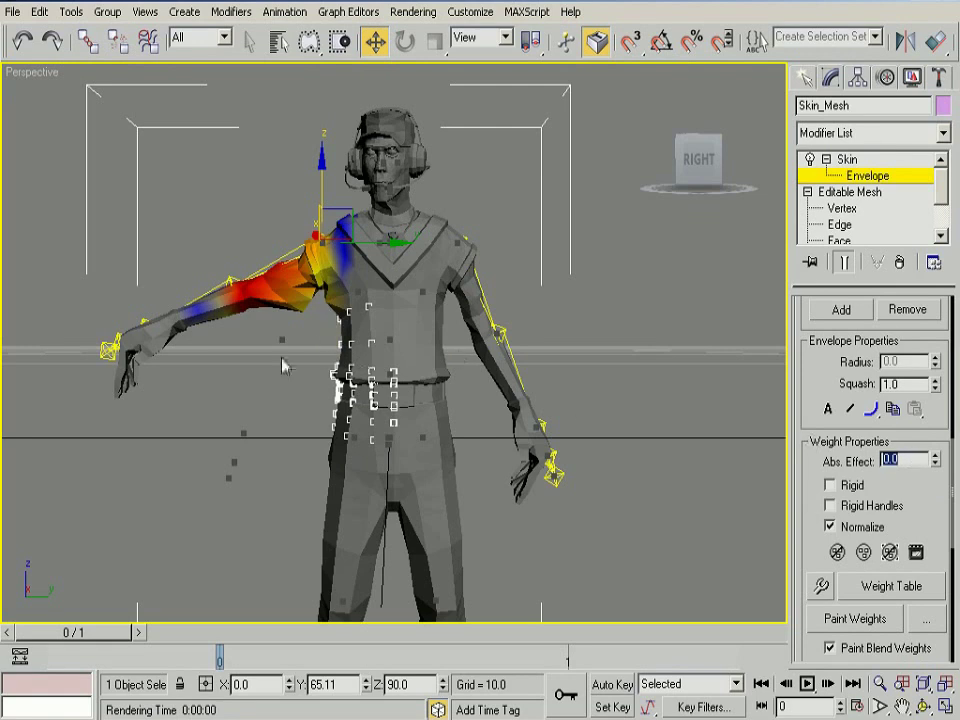
pyautogui.scroll(3, 348, 396)
pyautogui.hotkey('ctrl', 'z')
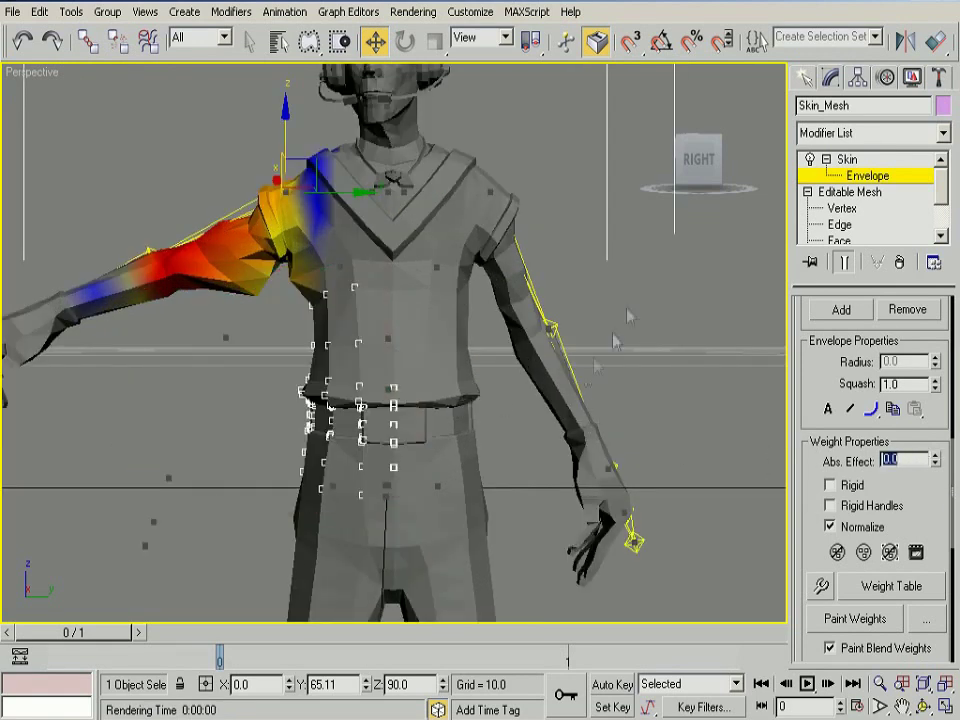
pyautogui.click(301, 263)
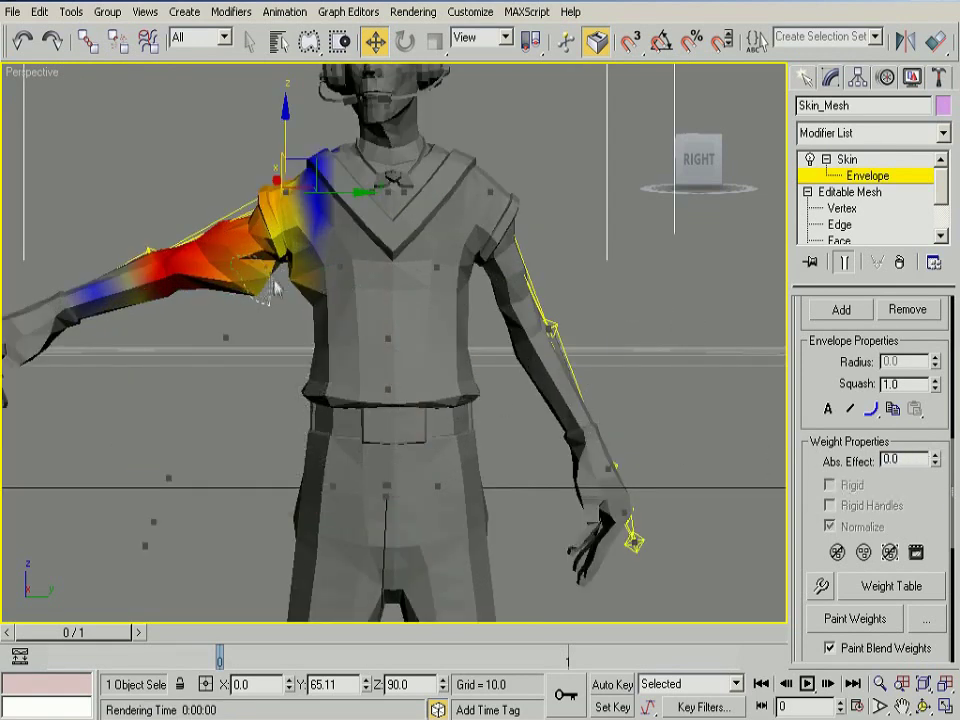
# Select shoulder vertices, then compare torso, upper-arm, forearm and chest envelope weights while orbiting.
pyautogui.moveTo(273, 287); pyautogui.dragTo(267, 337)
pyautogui.click(212, 226)
pyautogui.click(279, 214)
pyautogui.click(285, 190)
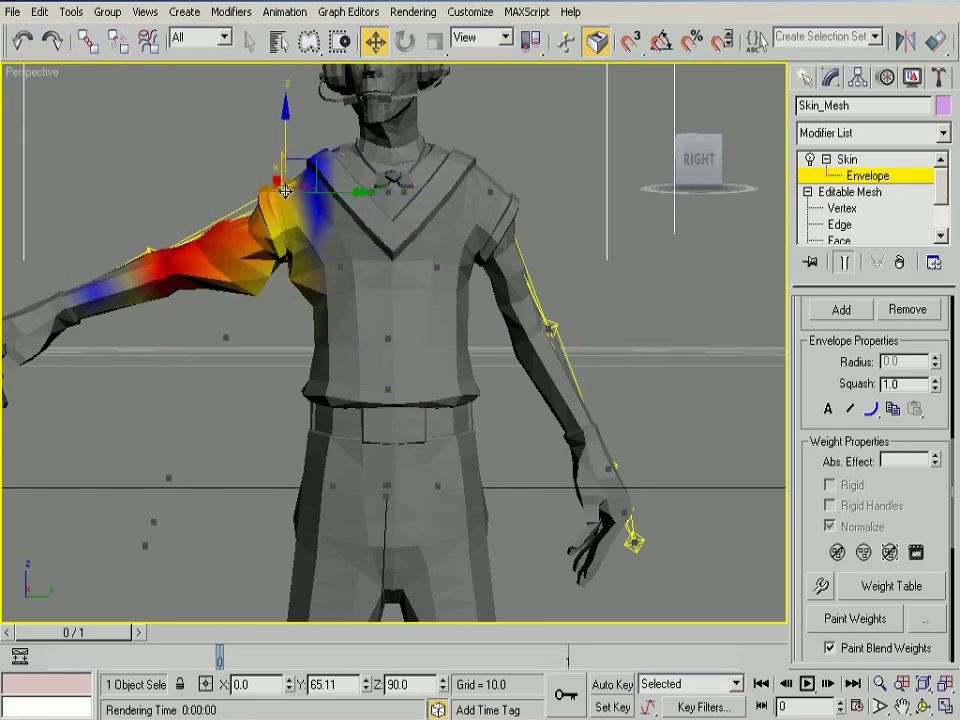
pyautogui.click(160, 310)
pyautogui.keyDown('alt'); pyautogui.moveTo(160, 310); pyautogui.dragTo(276, 437, button='middle'); pyautogui.keyUp('alt')
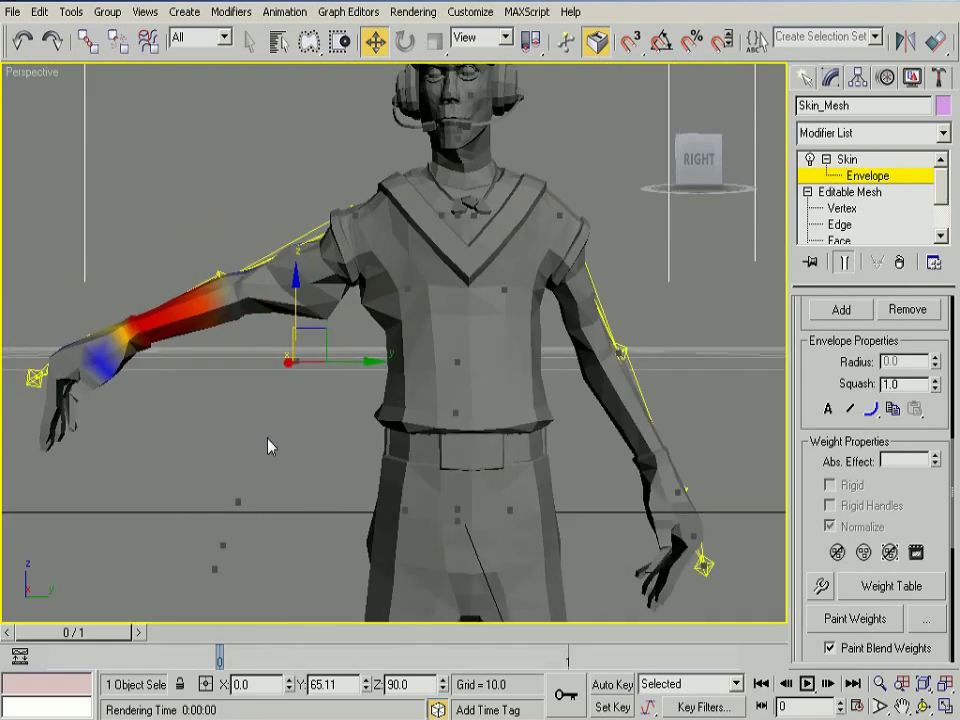
pyautogui.click(336, 323)
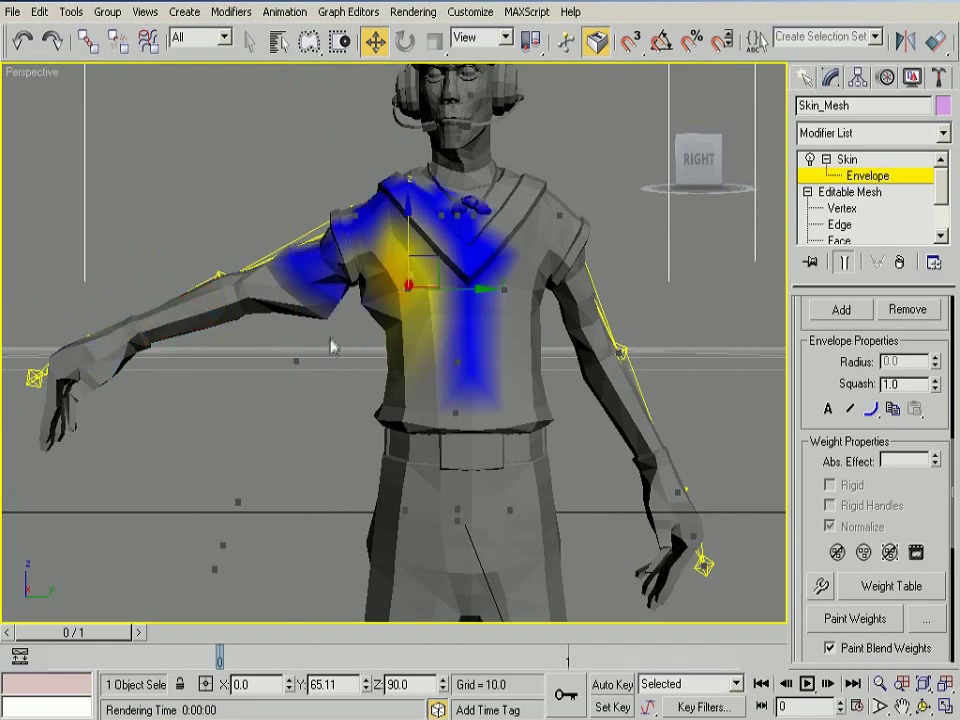
# Trial-raise the weight of selected upper-arm vertices, cancel it, and review the upper-arm bone's weights.
pyautogui.moveTo(308, 256); pyautogui.dragTo(235, 322)
pyautogui.moveTo(934, 457); pyautogui.dragTo(934, 440)
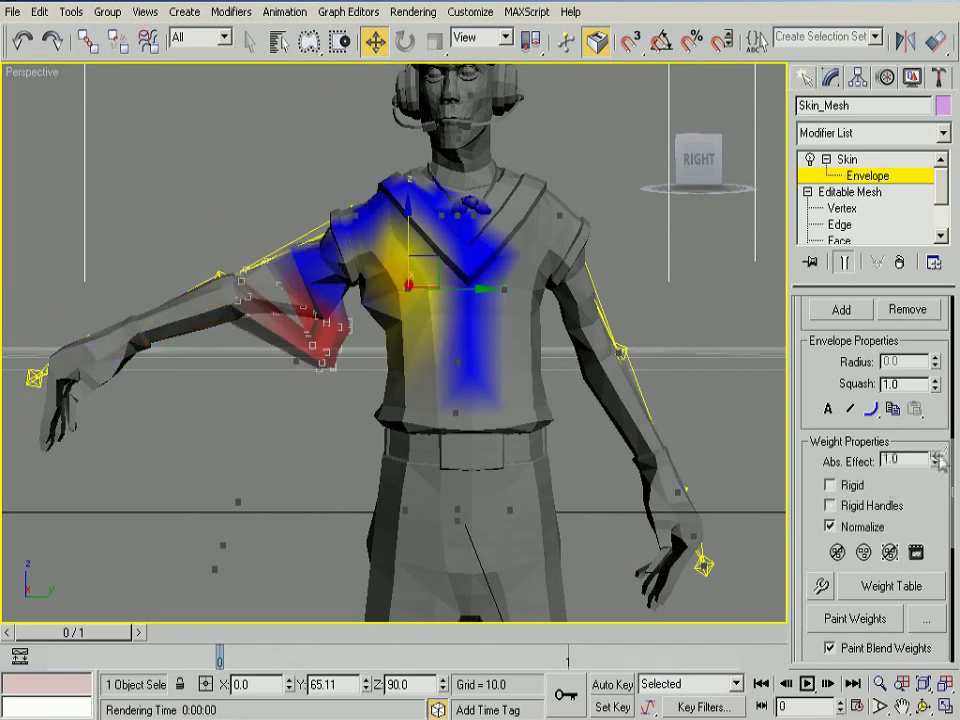
pyautogui.rightClick(934, 461)
pyautogui.click(342, 512)
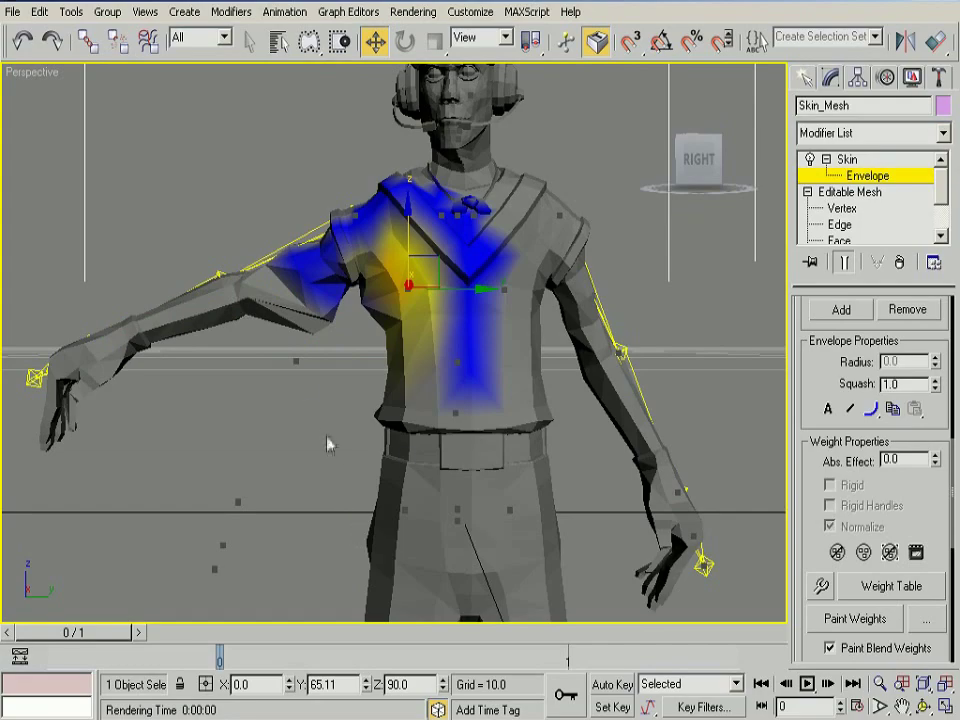
pyautogui.moveTo(386, 448)
pyautogui.keyDown('alt'); pyautogui.mouseDown(button='middle')
pyautogui.moveTo(410, 483)
pyautogui.moveTo(399, 491)
pyautogui.moveTo(548, 536)
pyautogui.moveTo(551, 317)
pyautogui.mouseUp(button='middle'); pyautogui.keyUp('alt')
pyautogui.click(556, 218)
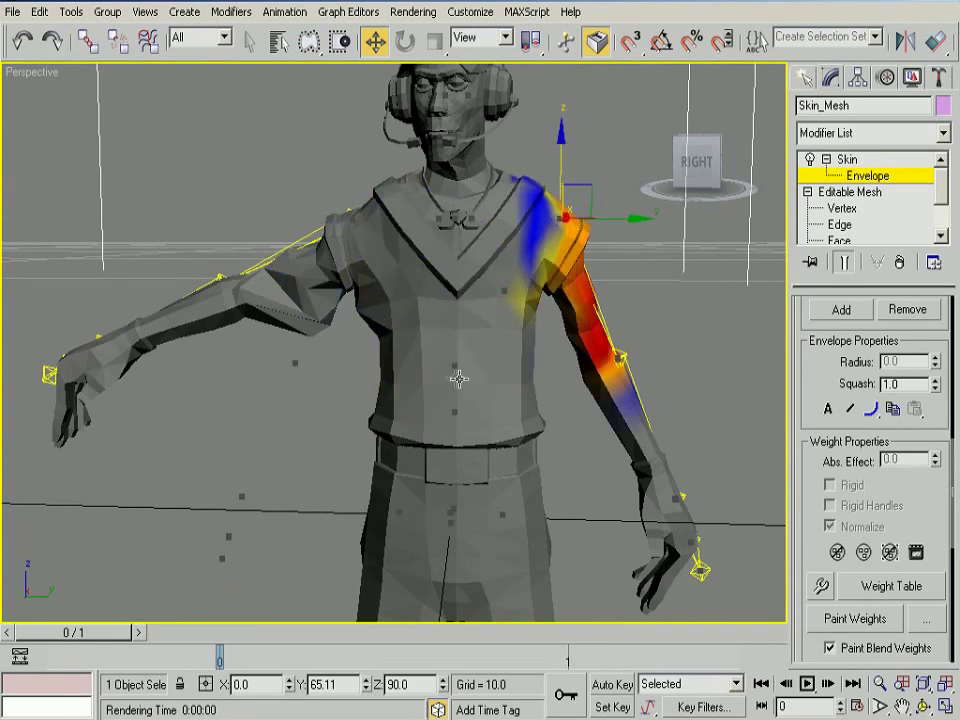
# Zero the spine envelope's weight on the upper-arm, shoulder and elbow vertices.
pyautogui.click(426, 369)
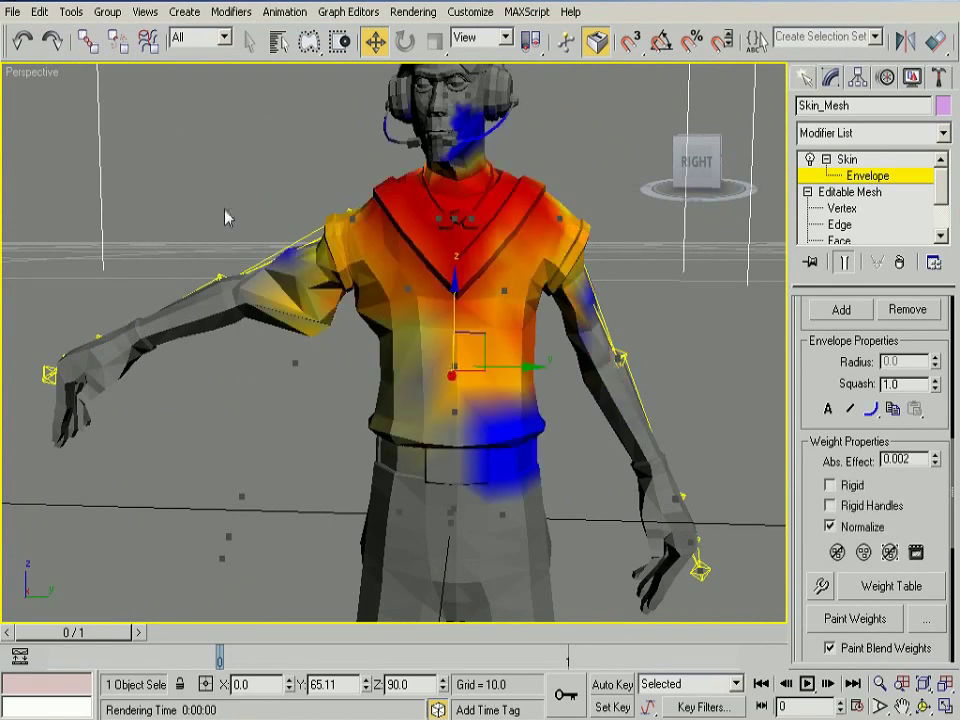
pyautogui.moveTo(152, 232); pyautogui.dragTo(338, 340)
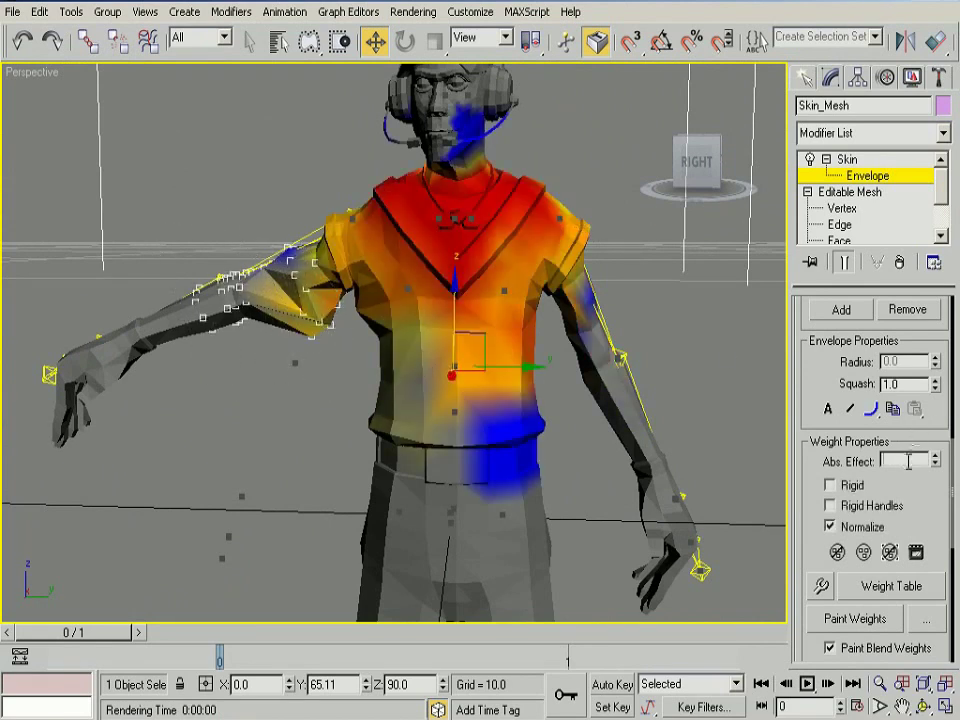
pyautogui.write('0')
pyautogui.press('Return')
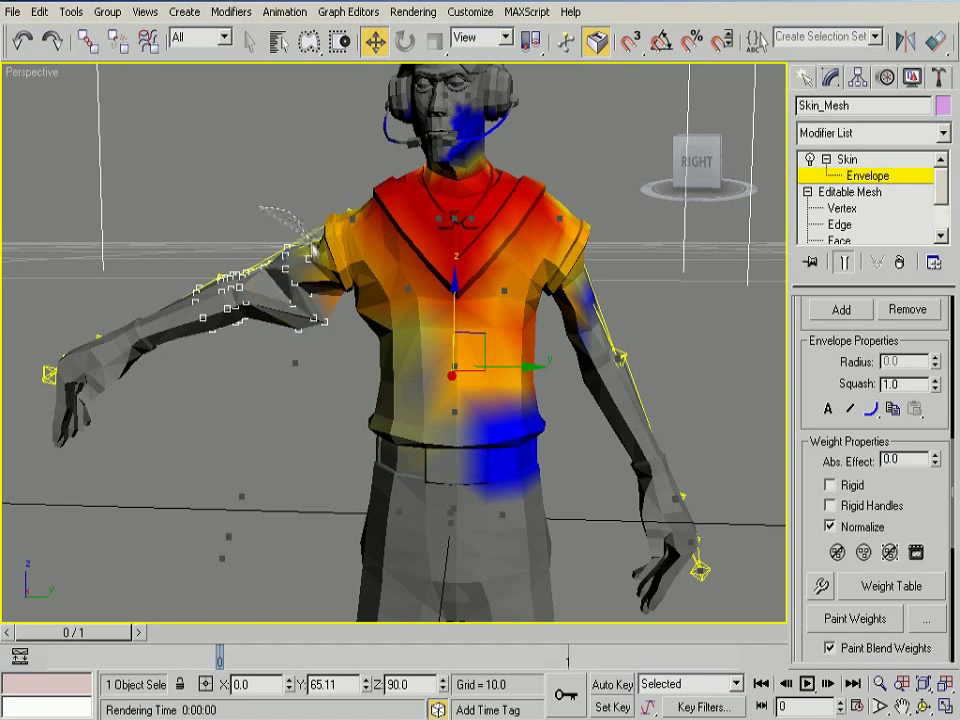
pyautogui.keyDown('ctrl'); pyautogui.click(329, 280); pyautogui.keyUp('ctrl')
pyautogui.write('0')
pyautogui.press('Return')
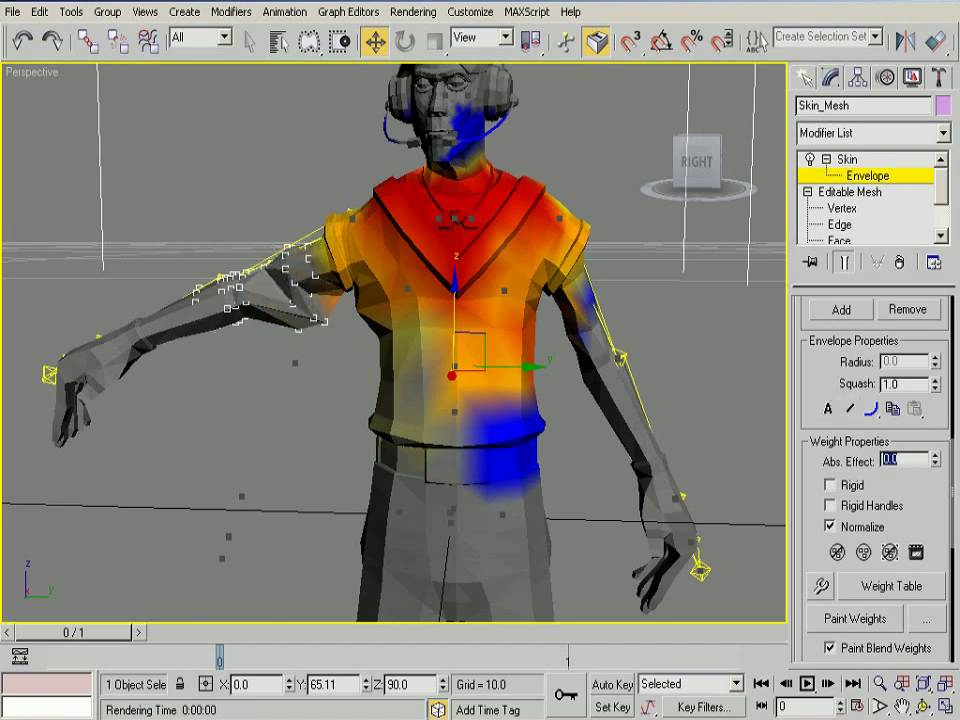
pyautogui.moveTo(278, 236); pyautogui.dragTo(334, 326)
pyautogui.press('Return')
pyautogui.click(601, 349)
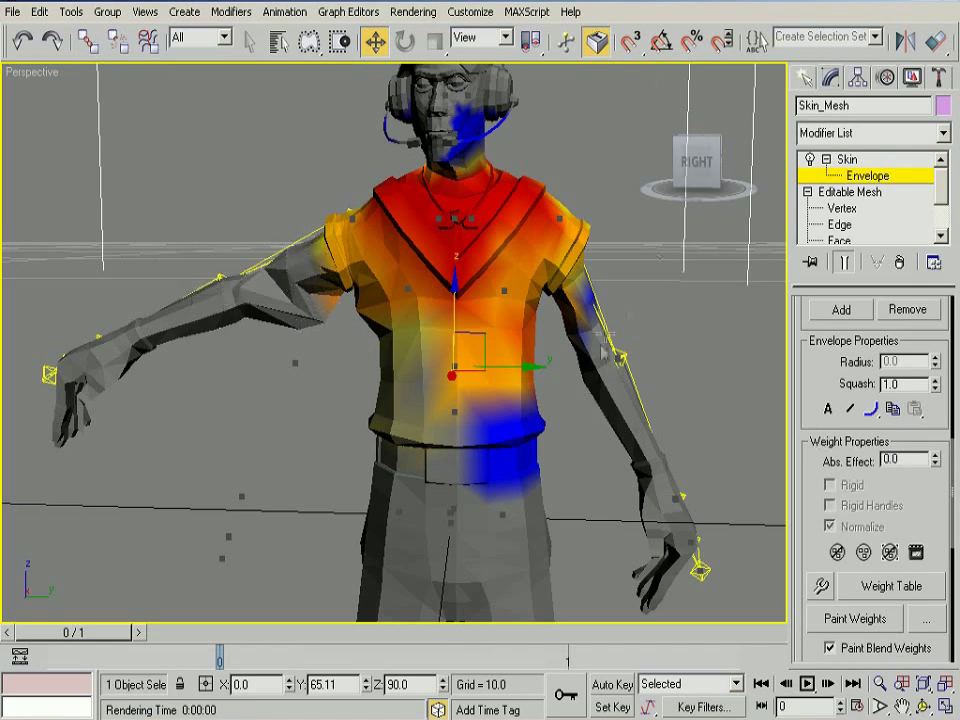
pyautogui.moveTo(615, 268); pyautogui.dragTo(565, 292)
pyautogui.press('Return')
# Select the remaining arm vertices and set their Abs. Effect weight to 0.
pyautogui.keyDown('alt'); pyautogui.moveTo(470, 380); pyautogui.dragTo(439, 383, button='middle'); pyautogui.keyUp('alt')
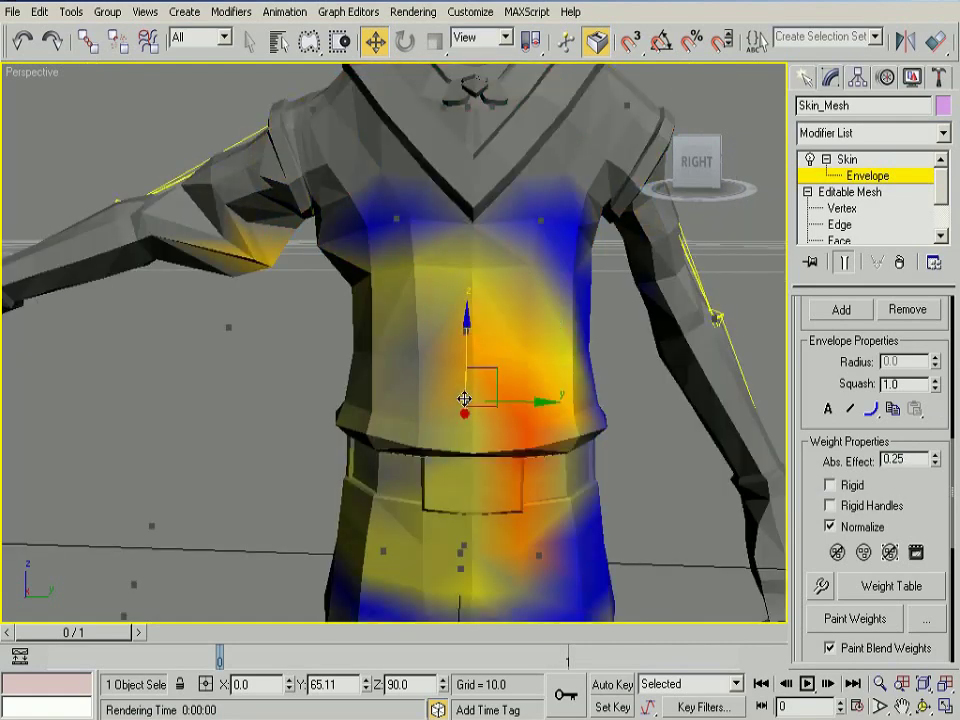
pyautogui.moveTo(162, 158); pyautogui.dragTo(277, 222)
pyautogui.moveTo(240, 337); pyautogui.dragTo(240, 337)
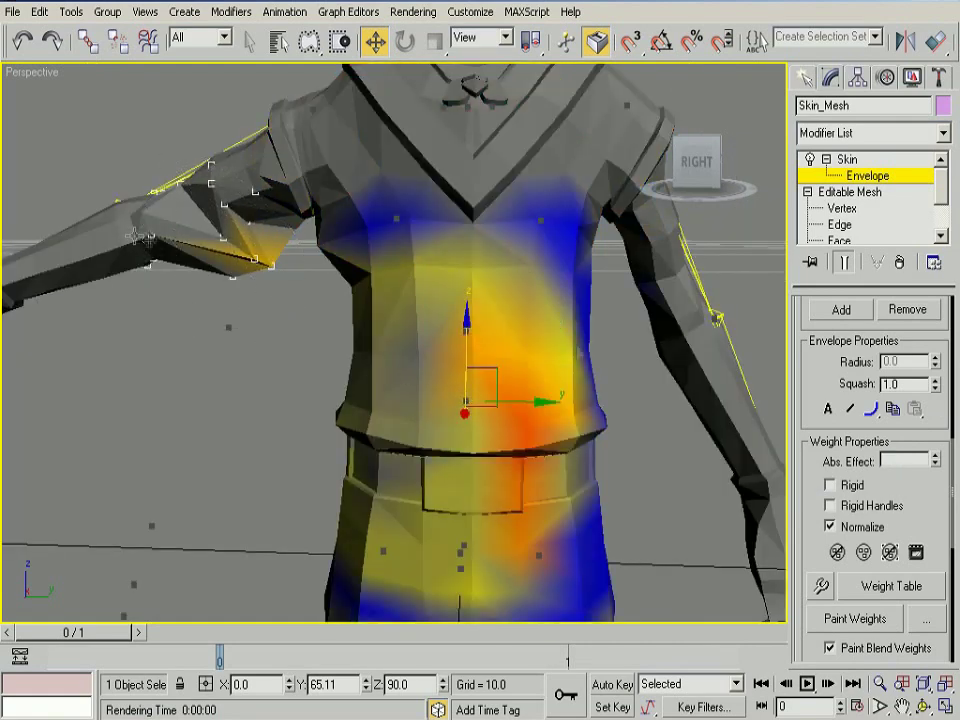
pyautogui.doubleClick(905, 459)
pyautogui.write('0')
pyautogui.press('Return')
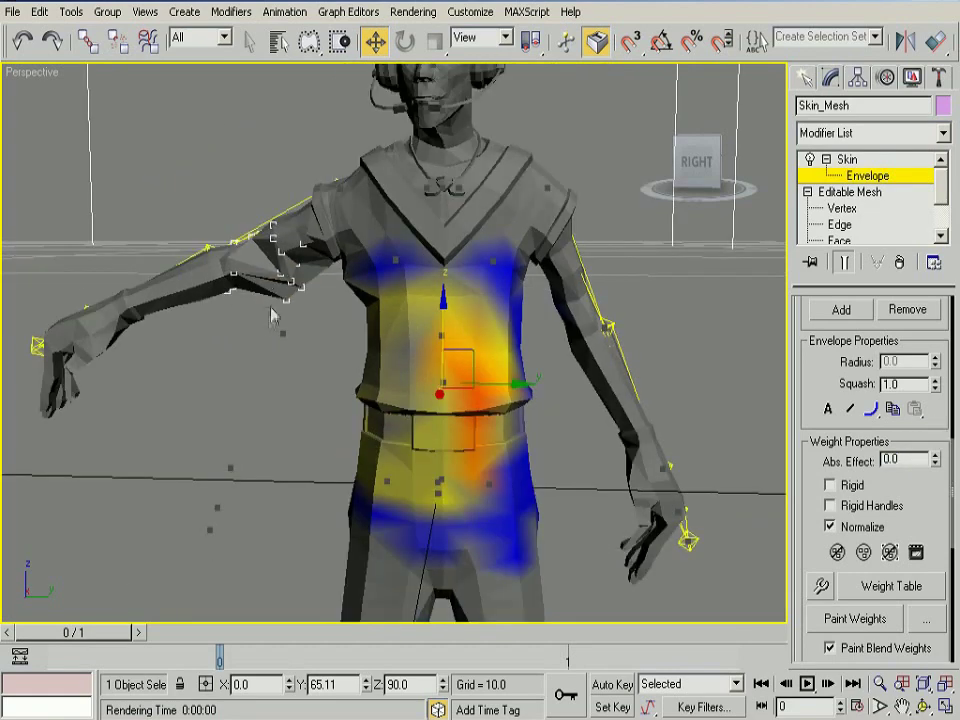
# Inspect the upper-chest, pelvis, hip, upper-arm, chest and hand envelope weights.
pyautogui.click(350, 255)
pyautogui.click(343, 470)
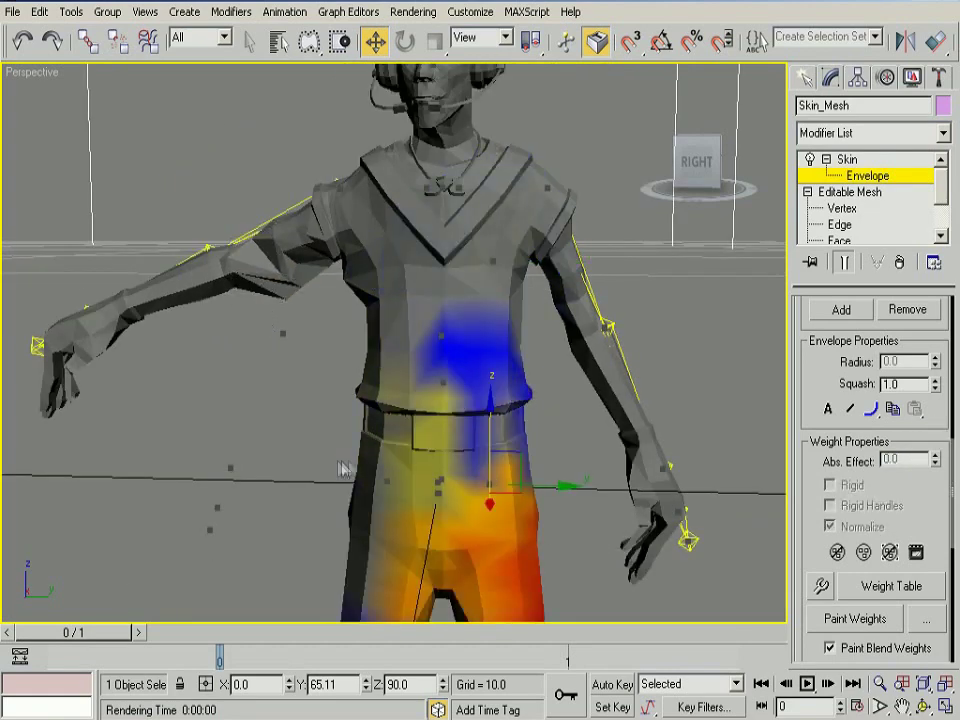
pyautogui.click(386, 481)
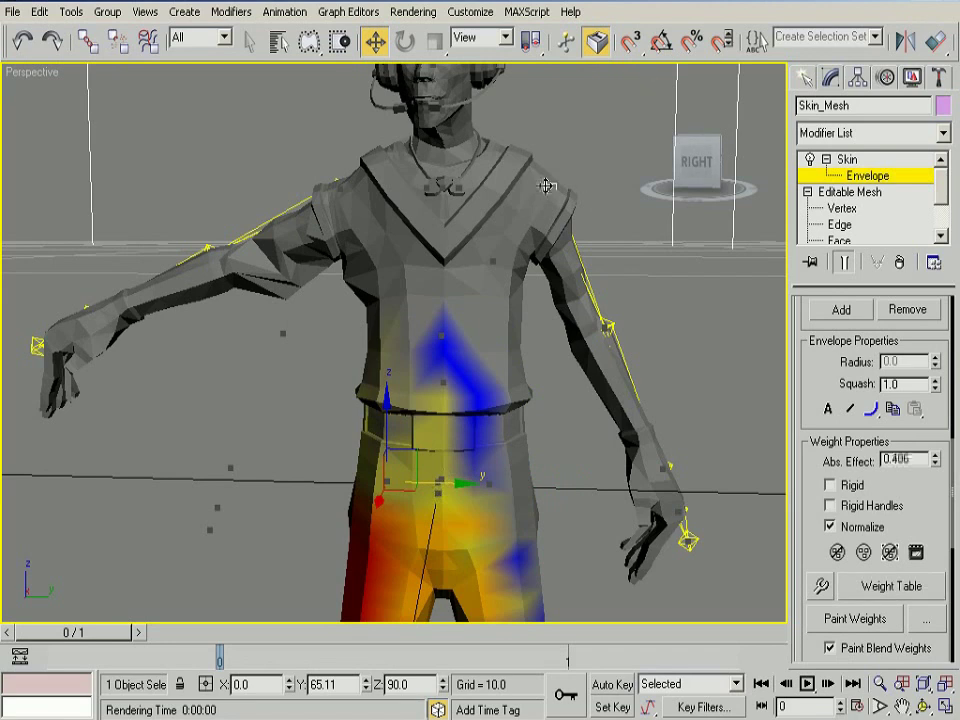
pyautogui.click(488, 259)
pyautogui.click(494, 260)
pyautogui.click(603, 326)
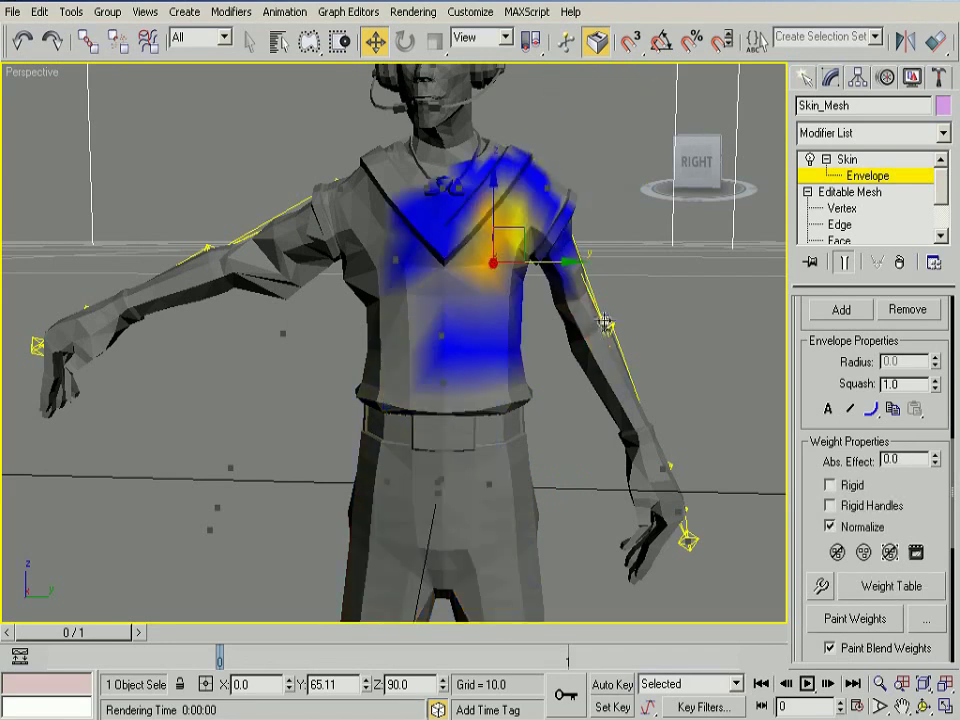
pyautogui.click(647, 485)
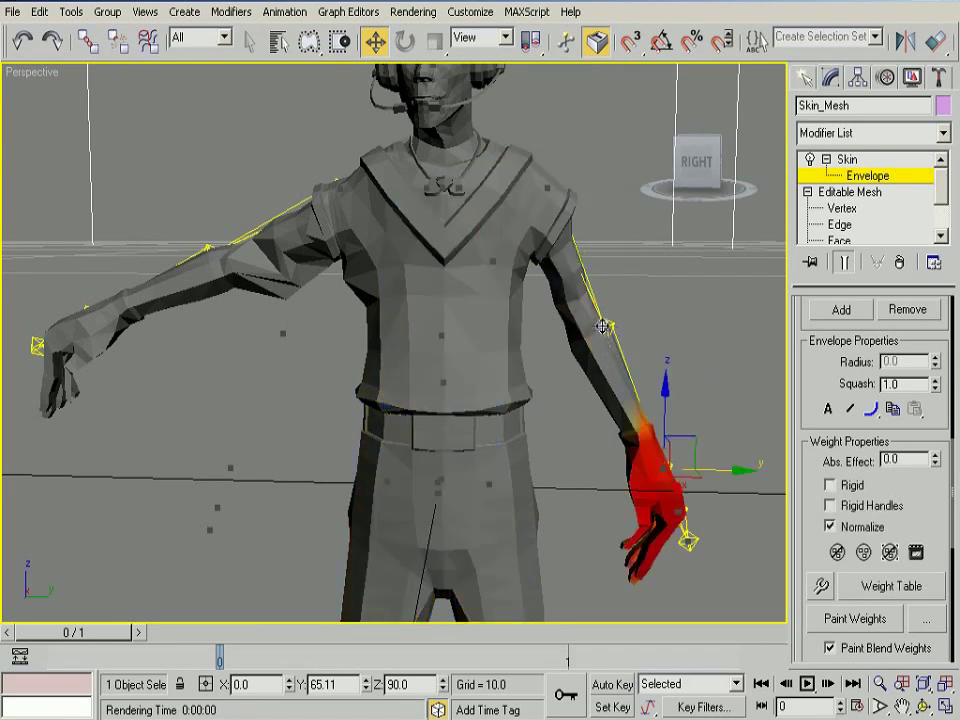
# Frame the right arm and check the upper-arm, clavicle and spine envelope weights.
pyautogui.scroll(2, 602, 333)
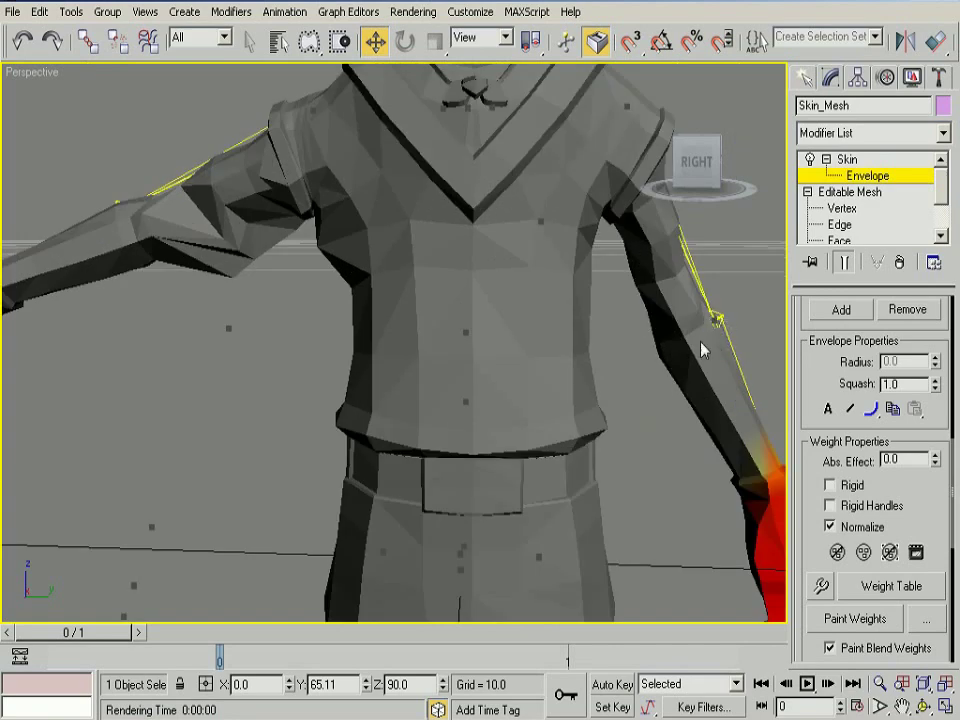
pyautogui.moveTo(700, 350); pyautogui.dragTo(657, 340, button='middle')
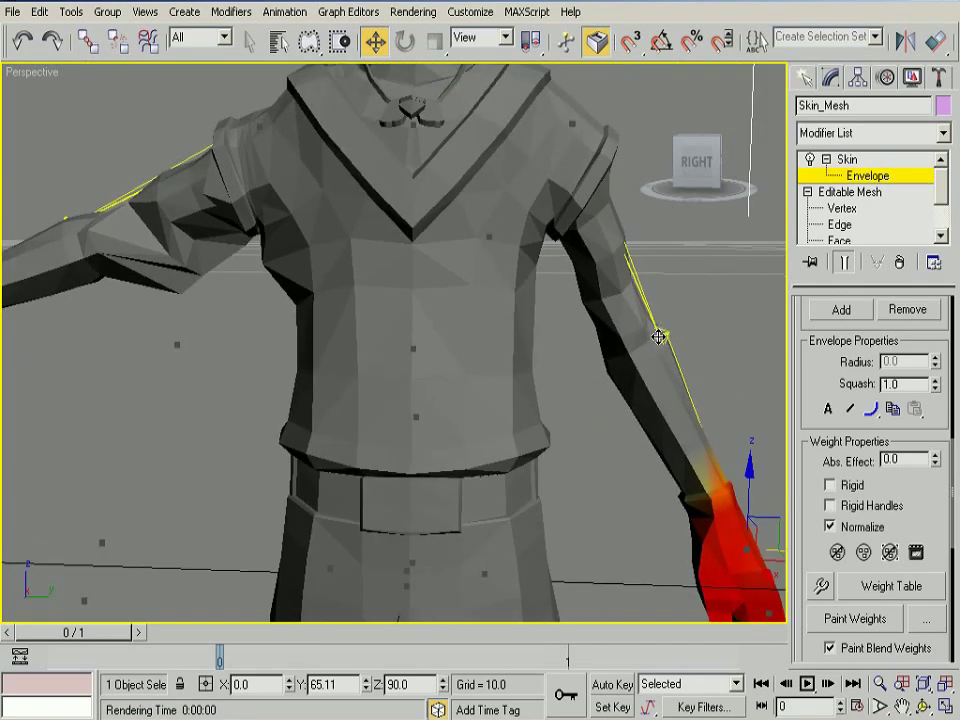
pyautogui.click(658, 337)
pyautogui.scroll(-2, 604, 435)
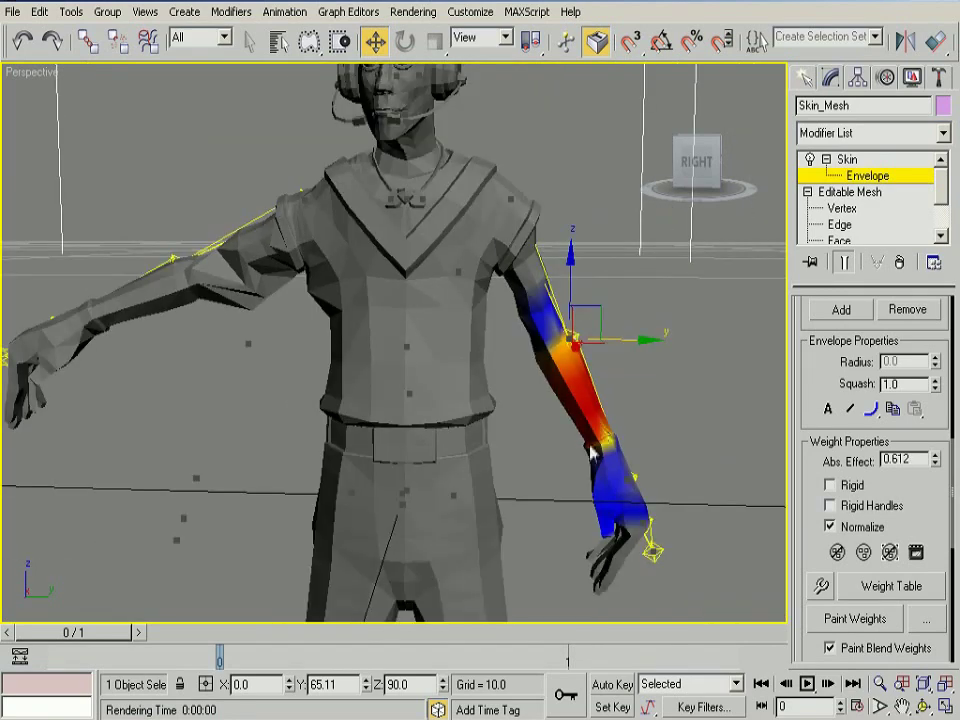
pyautogui.click(517, 203)
pyautogui.click(455, 272)
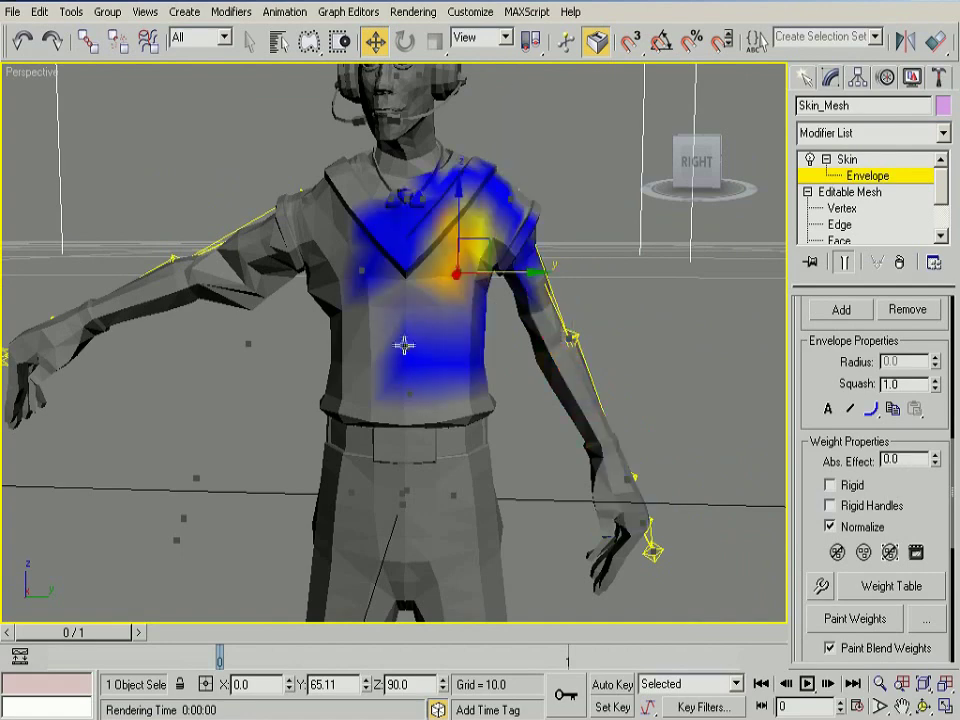
pyautogui.click(409, 391)
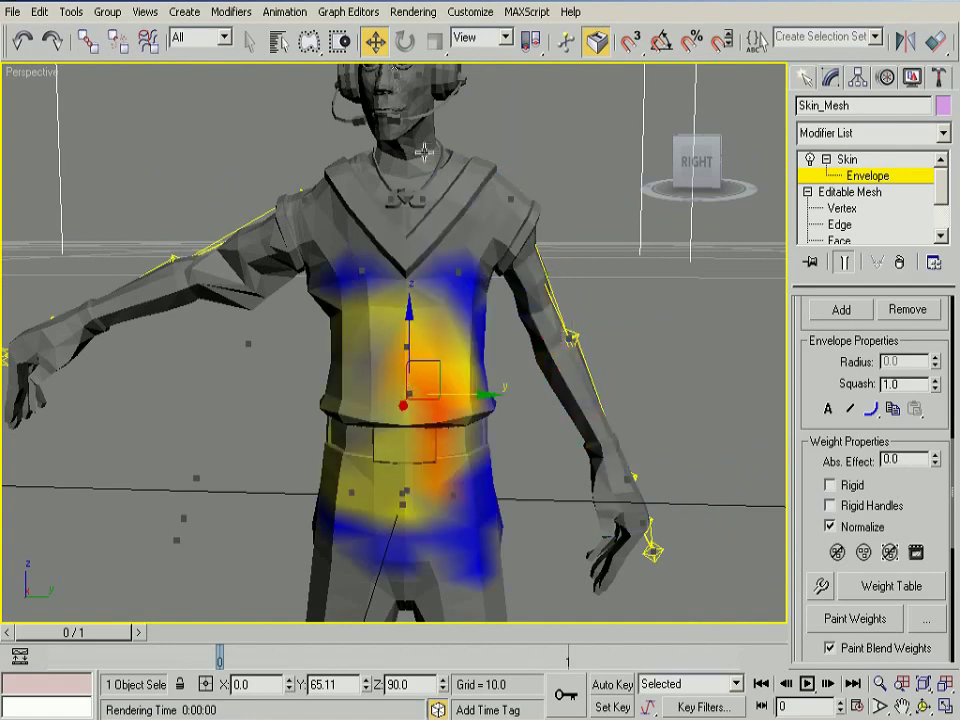
# Check the upper-arm and hand envelopes, then show the thigh envelope across the legs.
pyautogui.moveTo(424, 151); pyautogui.dragTo(406, 167, button='middle')
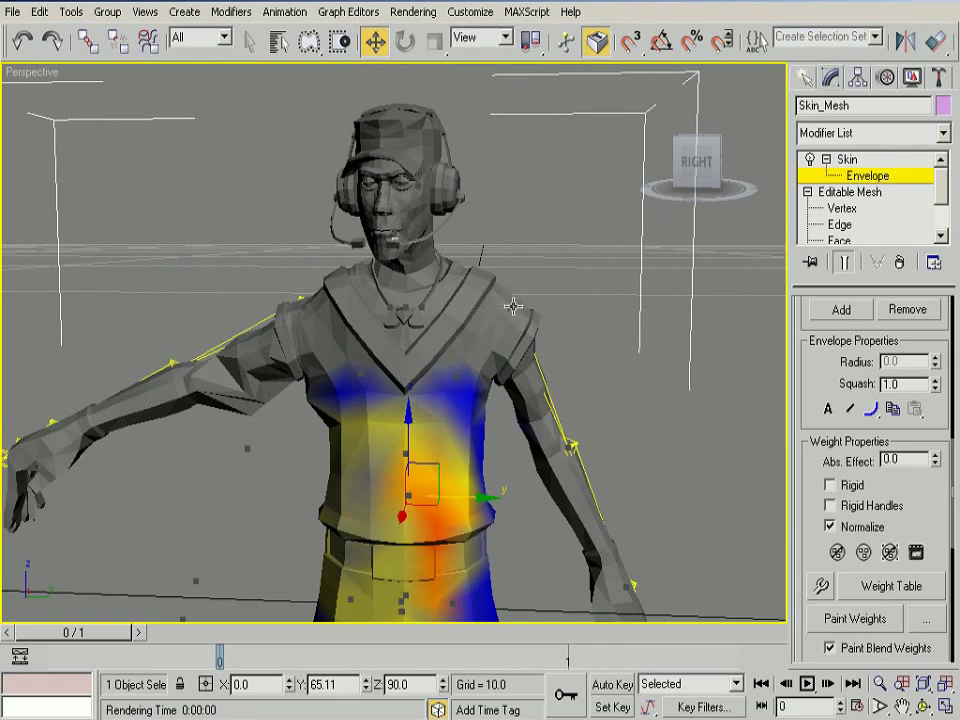
pyautogui.click(507, 305)
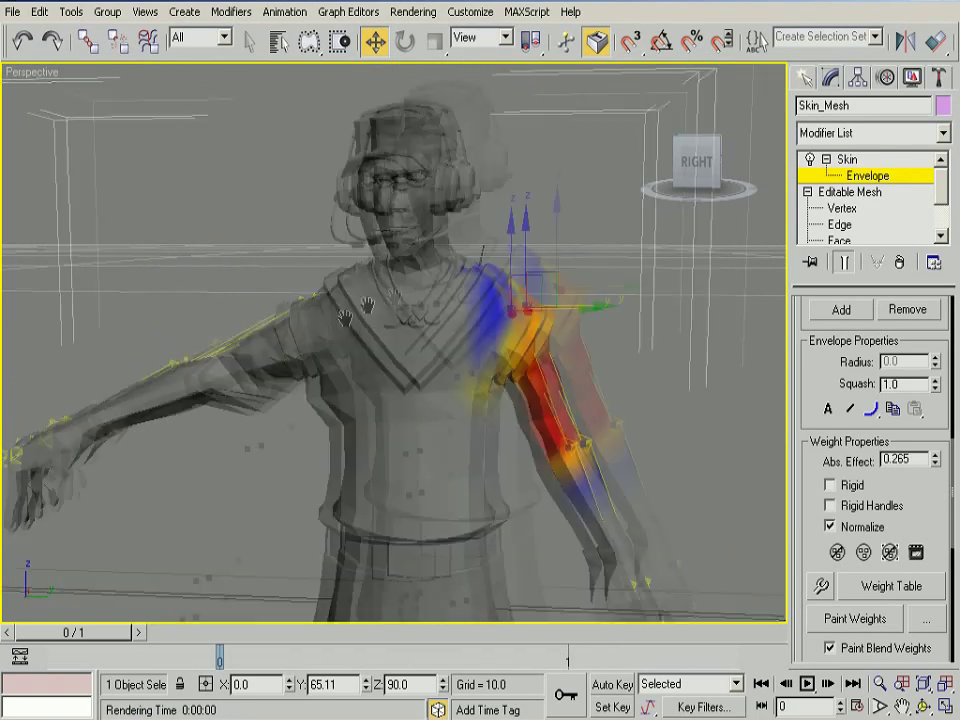
pyautogui.moveTo(173, 591); pyautogui.dragTo(343, 561, button='middle')
pyautogui.click(344, 554)
pyautogui.click(344, 554)
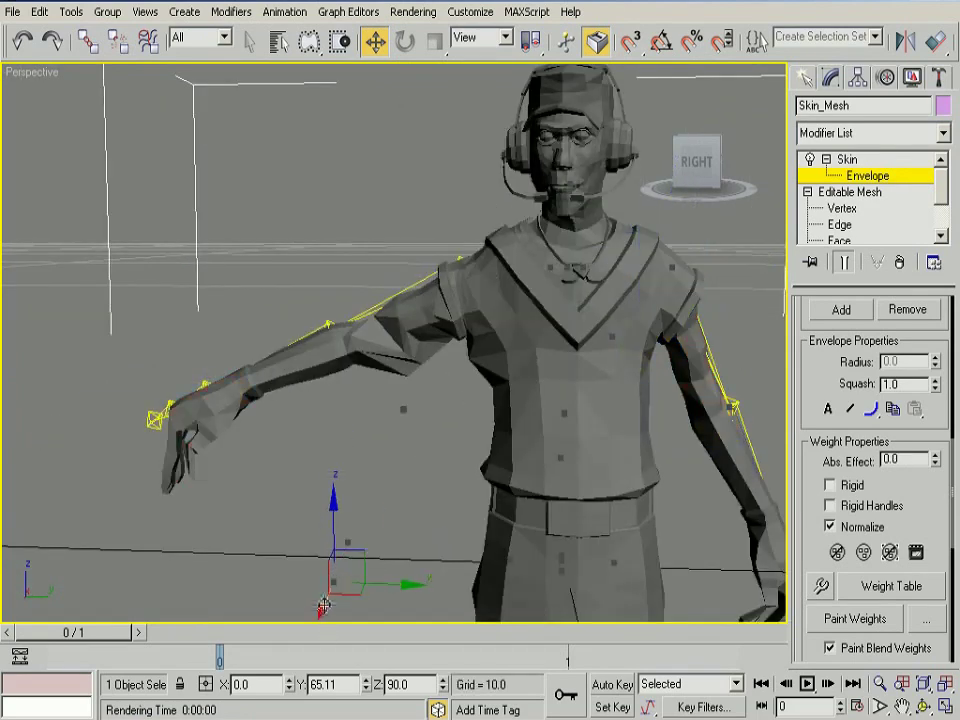
pyautogui.moveTo(241, 467); pyautogui.dragTo(321, 363, button='middle')
pyautogui.click(438, 376)
# Clear the thigh bone's weight from the opposite leg's vertices by setting it to 0.
pyautogui.moveTo(438, 376); pyautogui.dragTo(413, 131, button='middle')
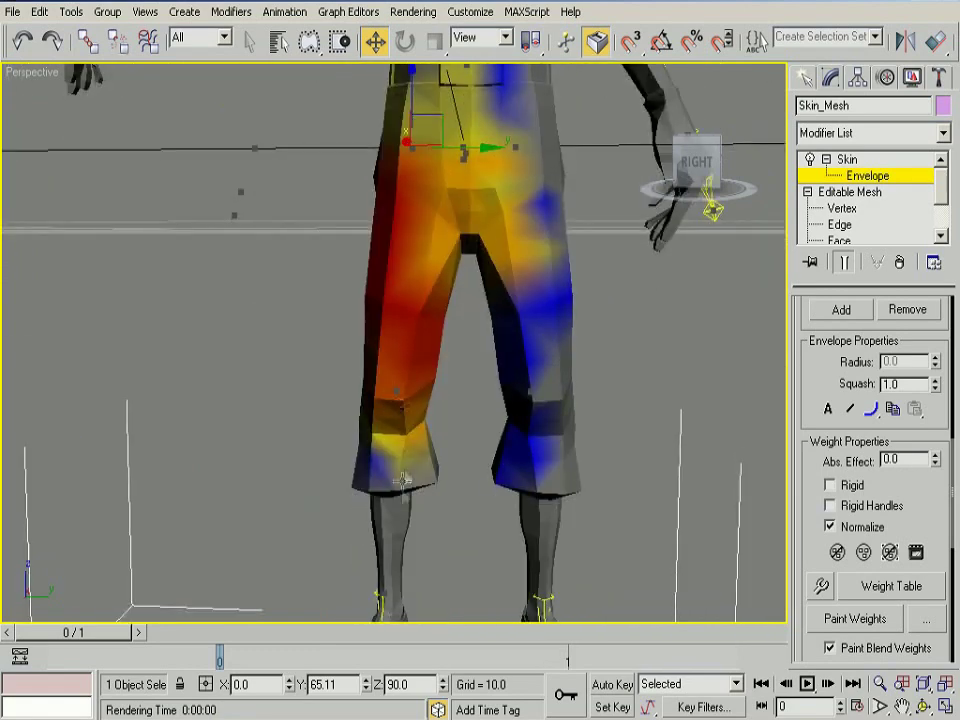
pyautogui.scroll(-4, 553, 379)
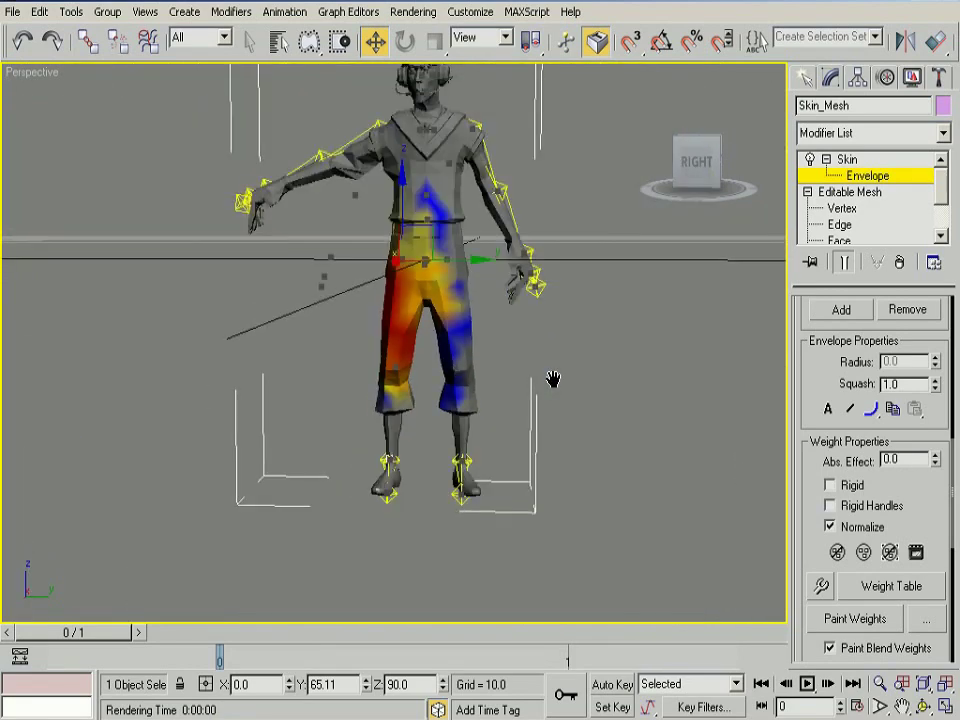
pyautogui.scroll(2, 553, 379)
pyautogui.moveTo(553, 379); pyautogui.dragTo(540, 386, button='middle')
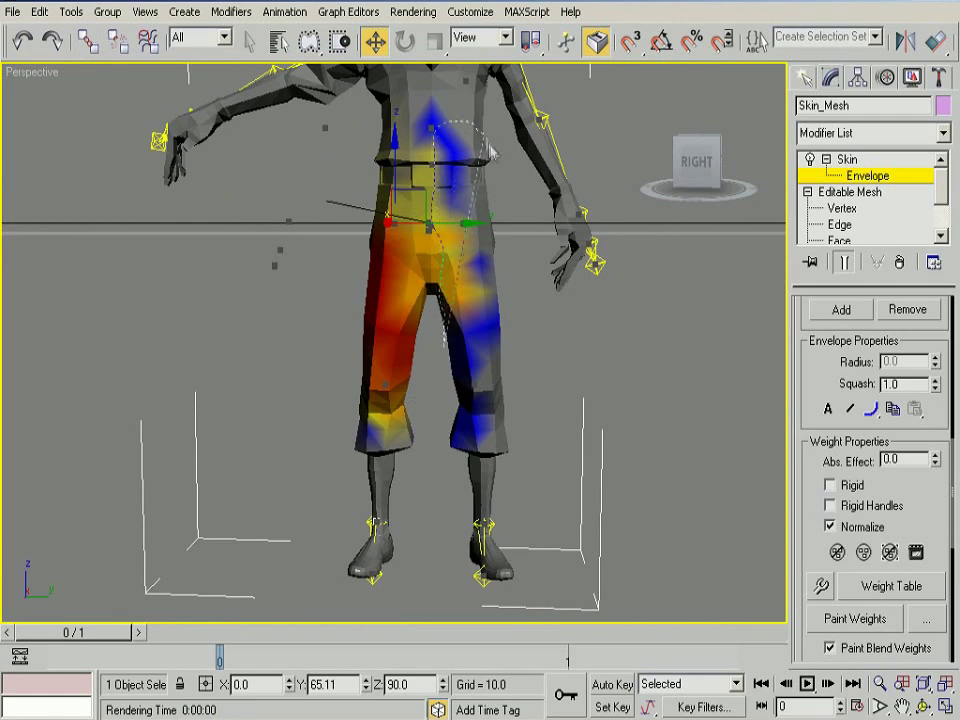
pyautogui.moveTo(441, 530); pyautogui.dragTo(445, 540)
pyautogui.write('0')
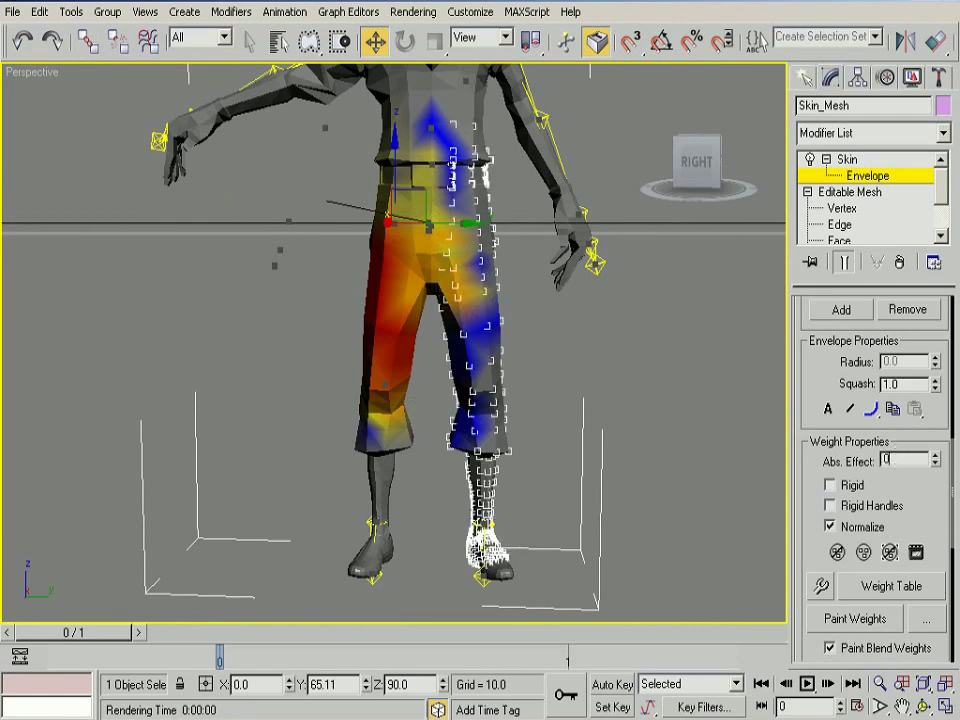
pyautogui.press('Return')
# Switch to the left thigh envelope and lasso the left leg's vertices.
pyautogui.keyDown('alt'); pyautogui.moveTo(436, 392); pyautogui.dragTo(330, 227, button='middle'); pyautogui.keyUp('alt')
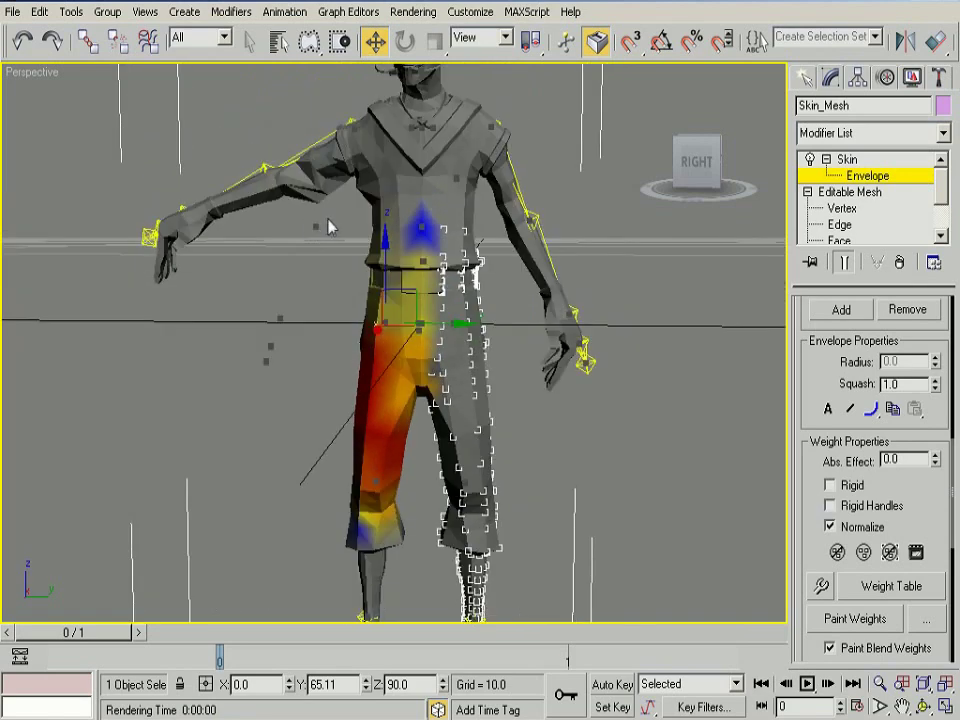
pyautogui.moveTo(340, 220); pyautogui.dragTo(358, 259)
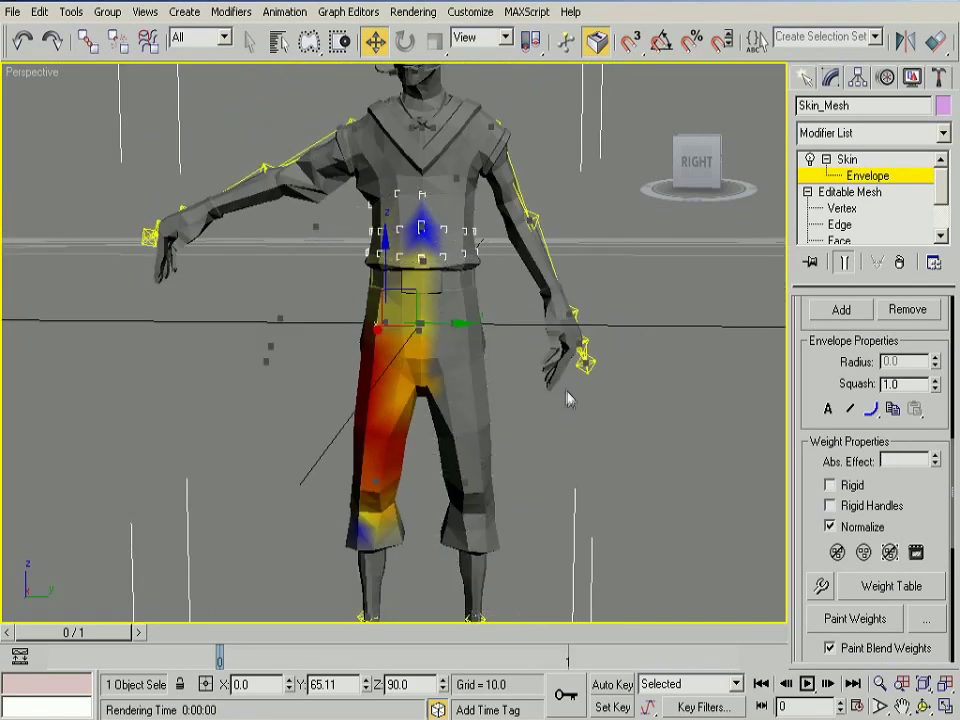
pyautogui.click(531, 410)
pyautogui.click(466, 487)
pyautogui.click(454, 322)
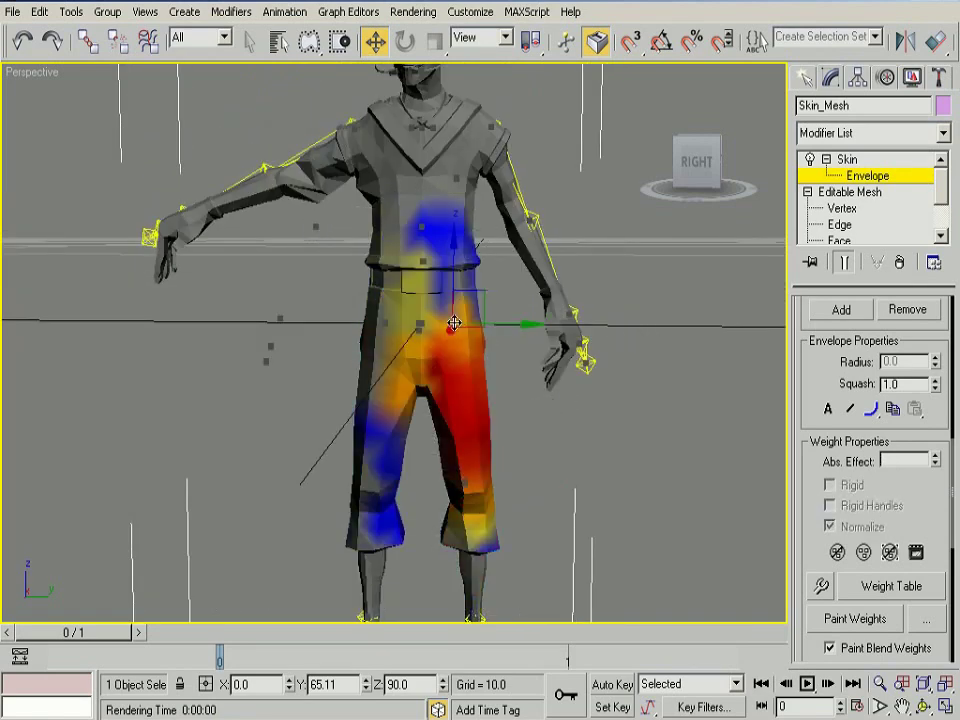
pyautogui.moveTo(383, 240); pyautogui.dragTo(406, 272)
pyautogui.moveTo(408, 437); pyautogui.dragTo(280, 205)
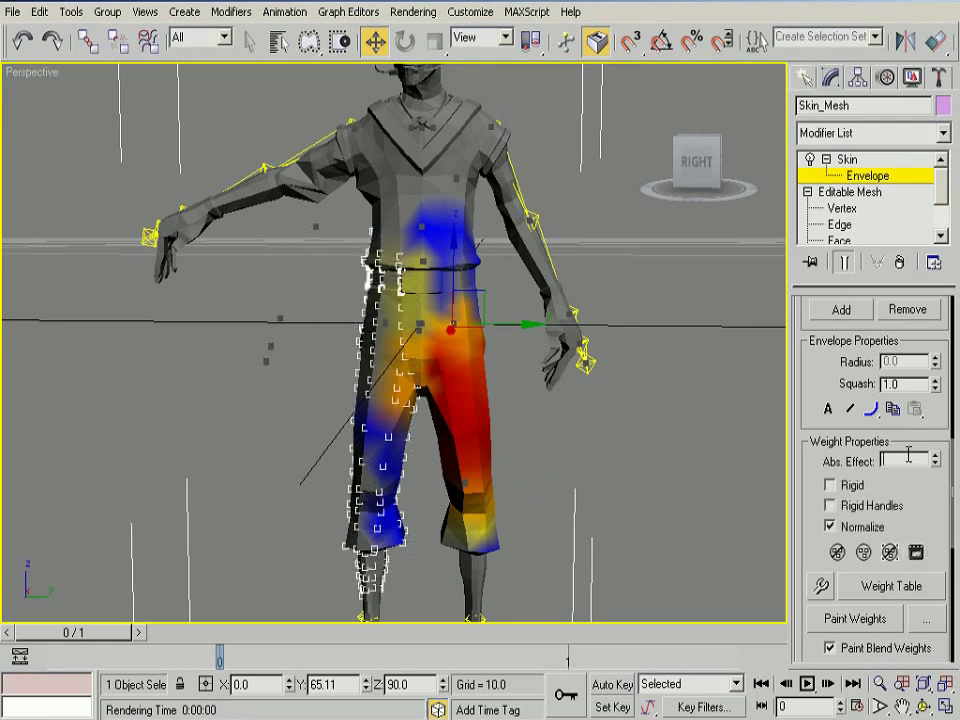
pyautogui.click(422, 385)
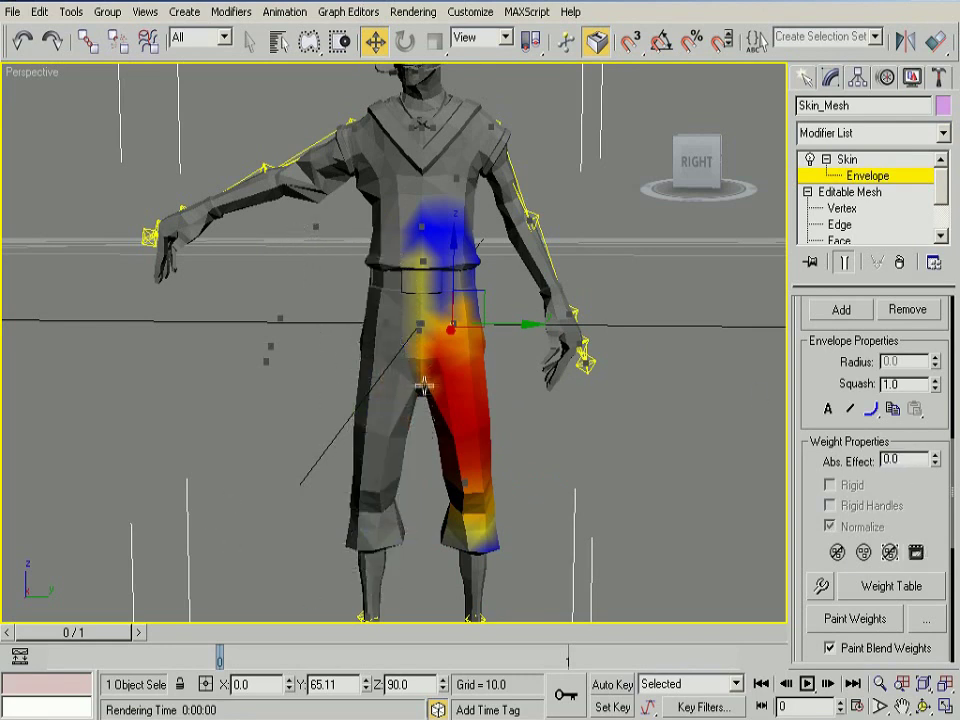
# Set the spine vertices from chest down to the waist to 0.1 weight.
pyautogui.moveTo(418, 229); pyautogui.dragTo(407, 292)
pyautogui.moveTo(418, 395); pyautogui.dragTo(420, 398)
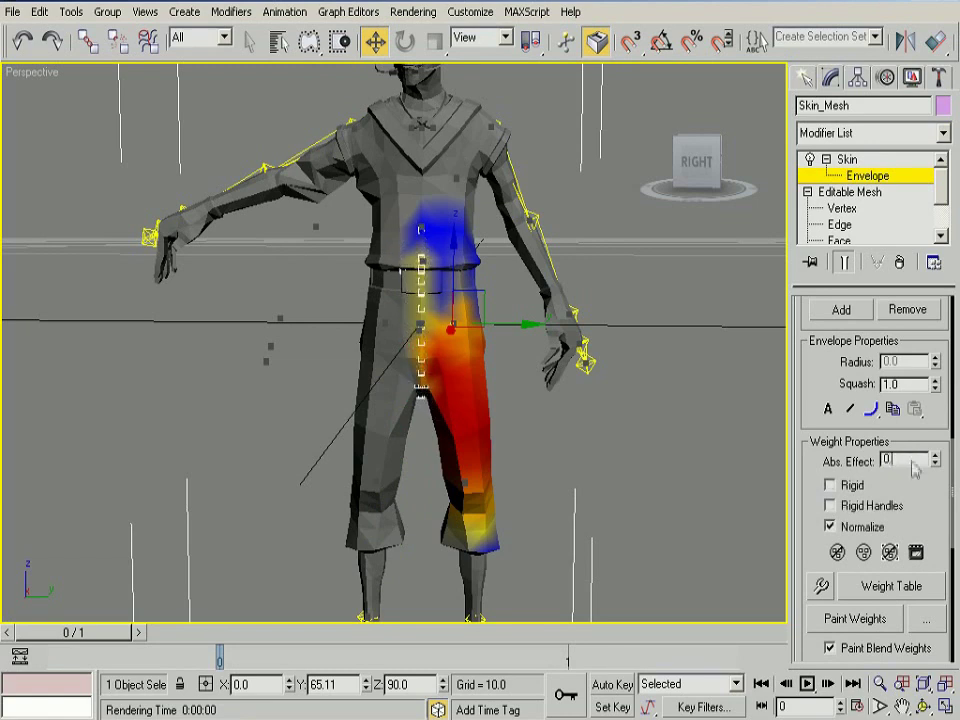
pyautogui.write('.1')
pyautogui.press('Return')
# Review the left upper-arm, hand, forearm and torso envelopes, ending on R UpperArm.
pyautogui.moveTo(533, 464); pyautogui.dragTo(507, 502, button='middle')
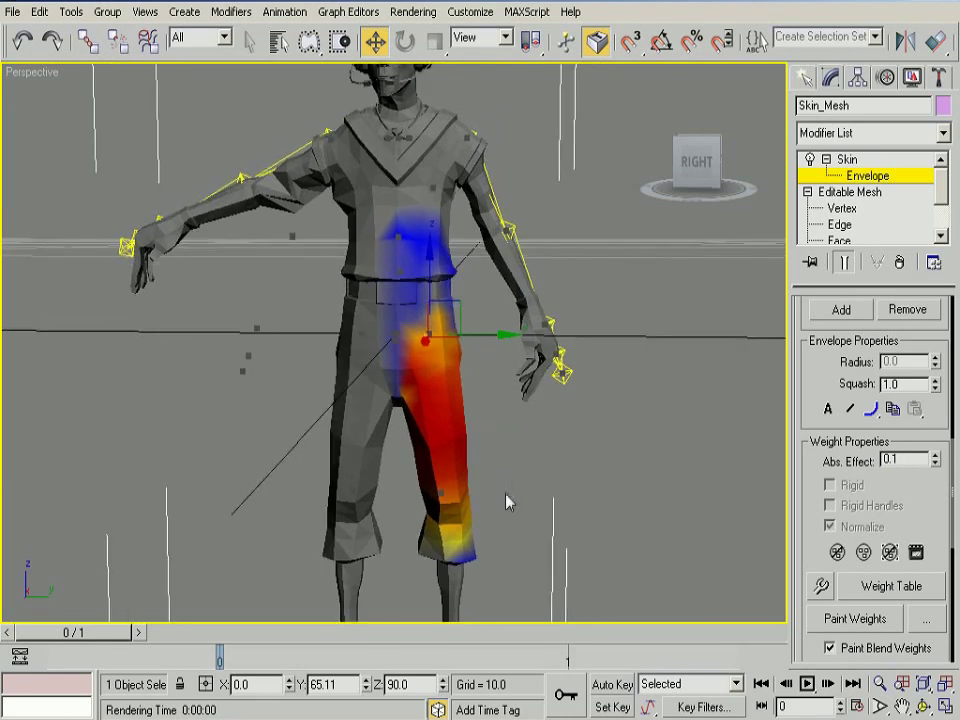
pyautogui.scroll(-3, 507, 502)
pyautogui.click(324, 273)
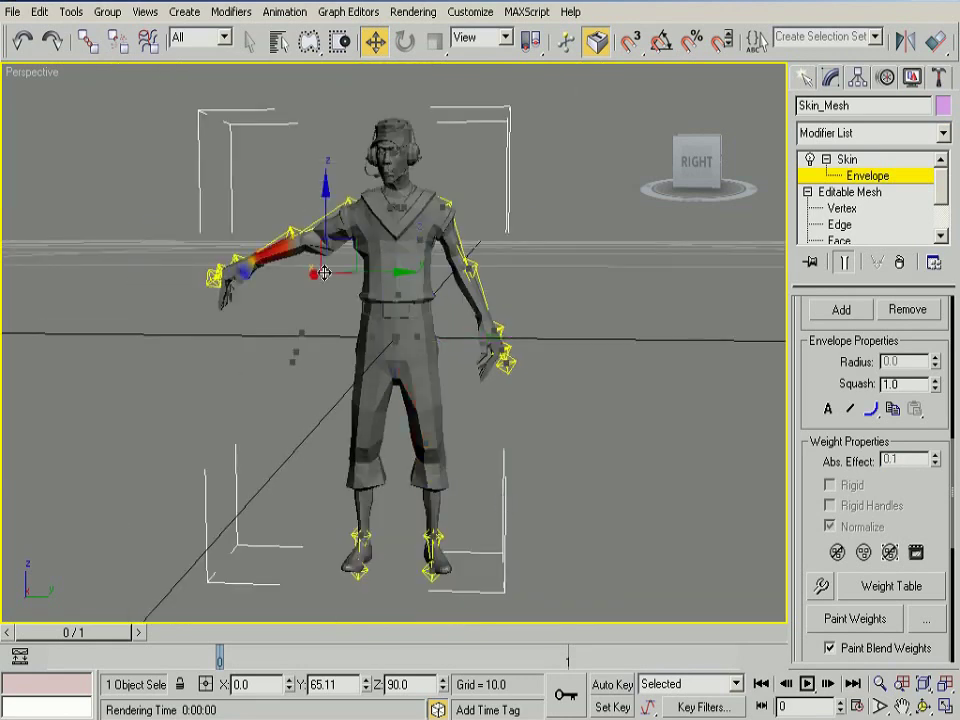
pyautogui.click(364, 222)
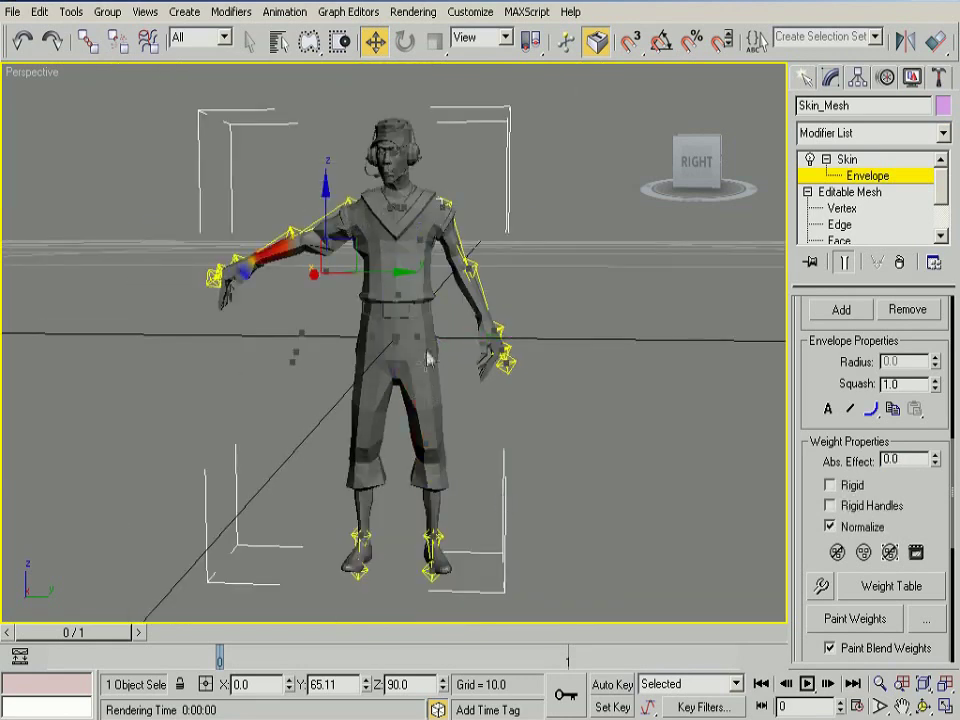
pyautogui.click(420, 218)
pyautogui.click(296, 325)
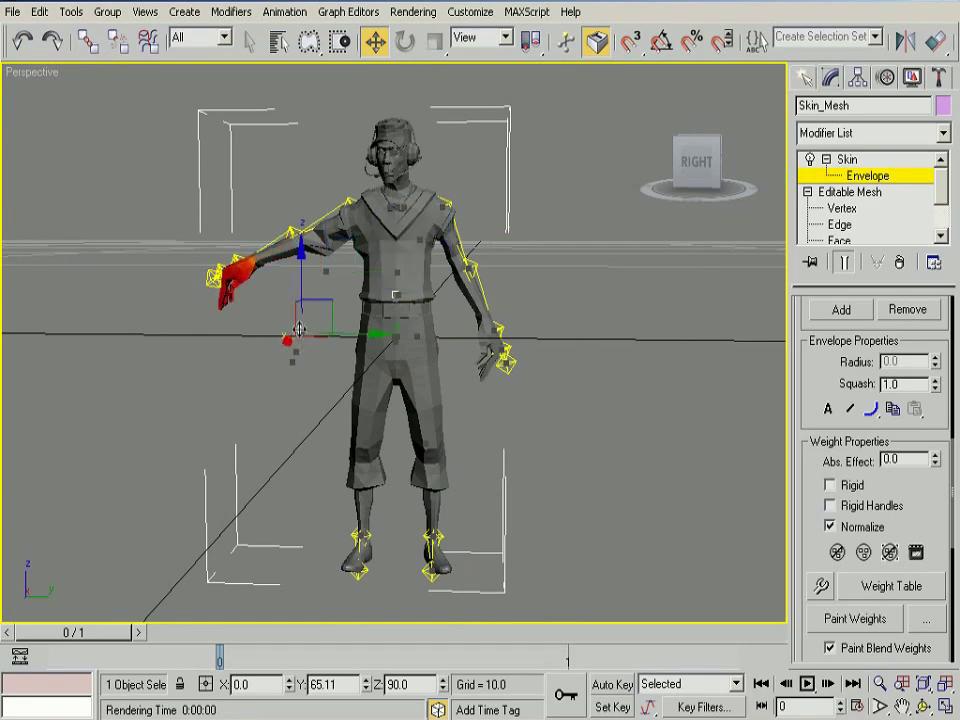
pyautogui.click(293, 343)
pyautogui.scroll(5, 309, 240)
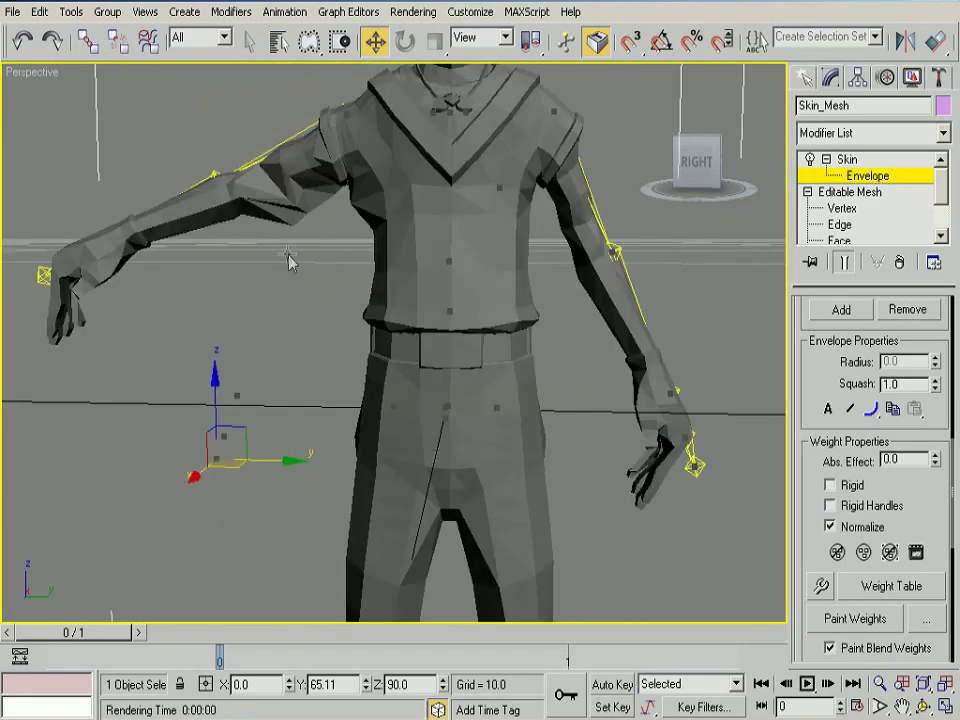
pyautogui.click(285, 193)
pyautogui.click(345, 113)
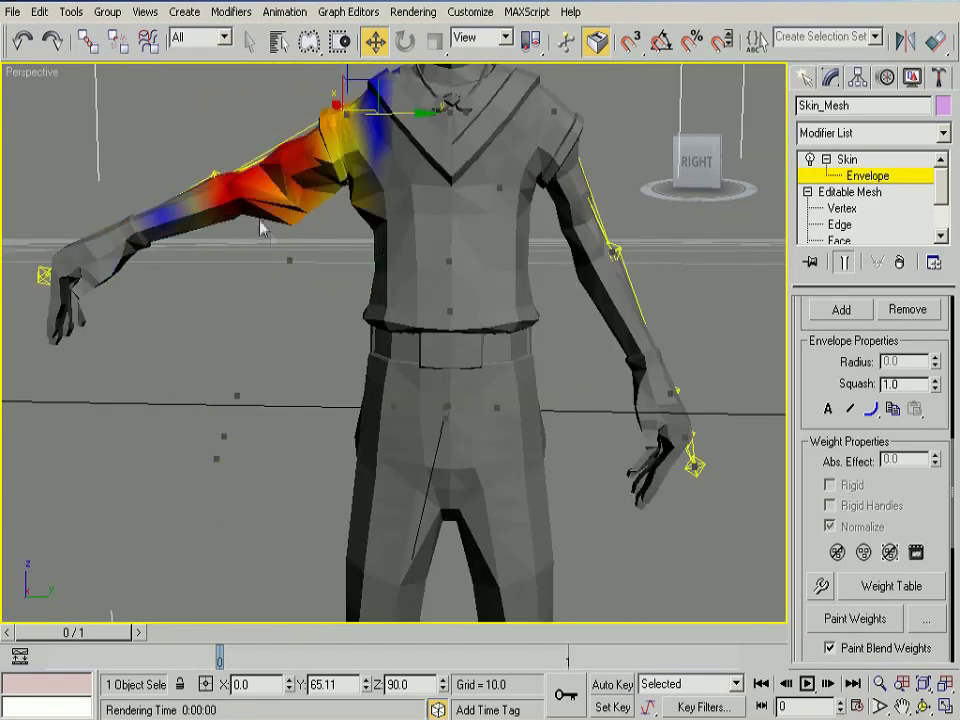
pyautogui.click(435, 270)
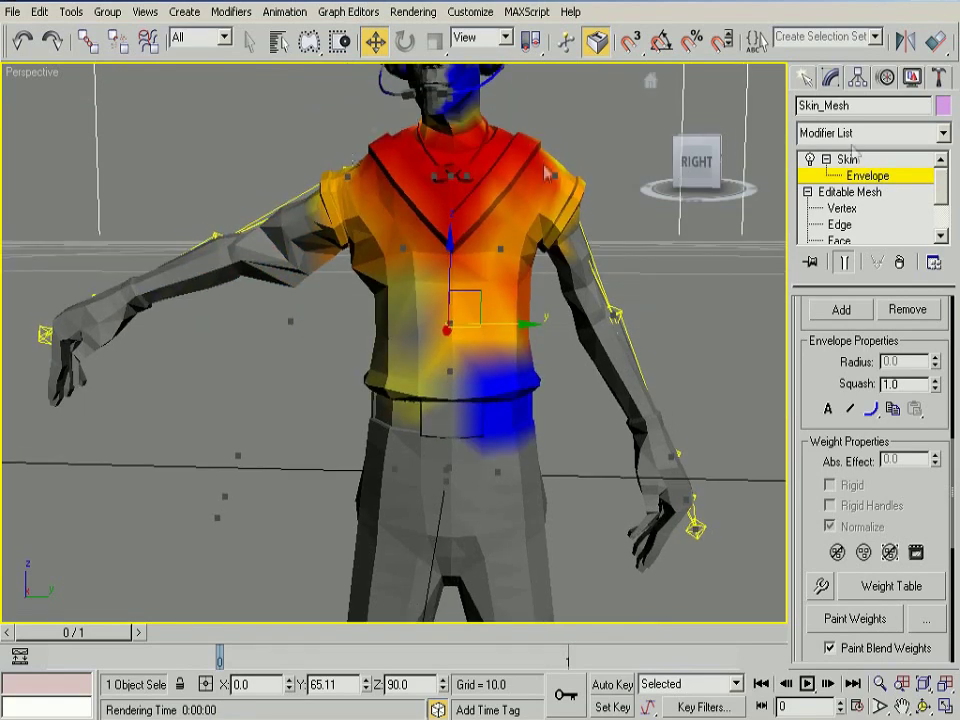
pyautogui.click(265, 218)
# Rotate R UpperArm down to test the skinning, then reopen the mesh's envelope editing.
pyautogui.scroll(-3, 355, 210)
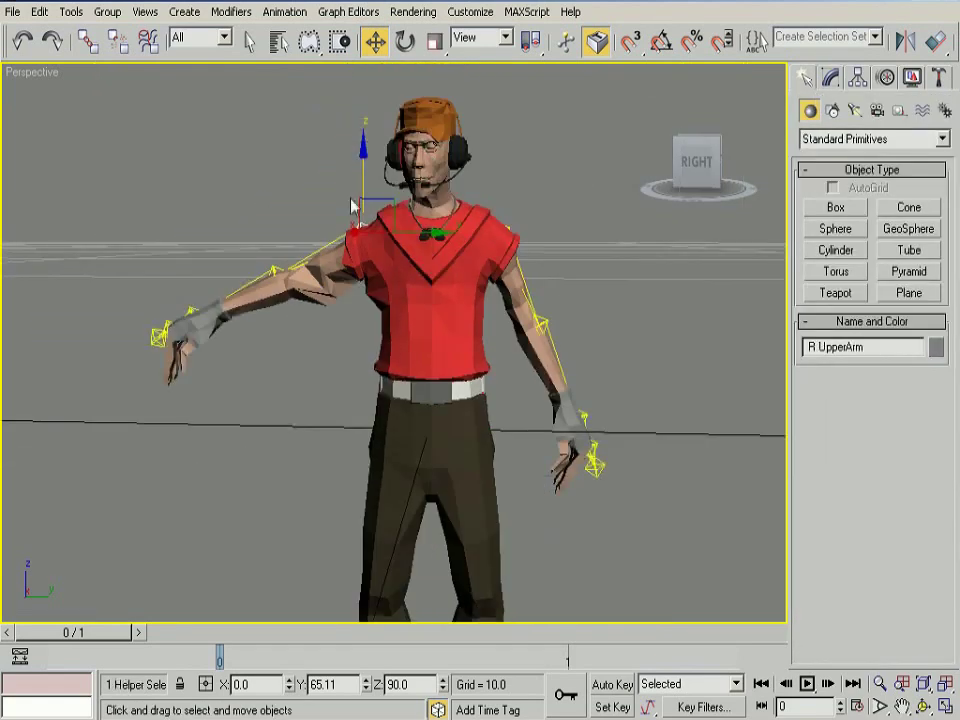
pyautogui.press('e')
pyautogui.moveTo(355, 160); pyautogui.dragTo(364, 100)
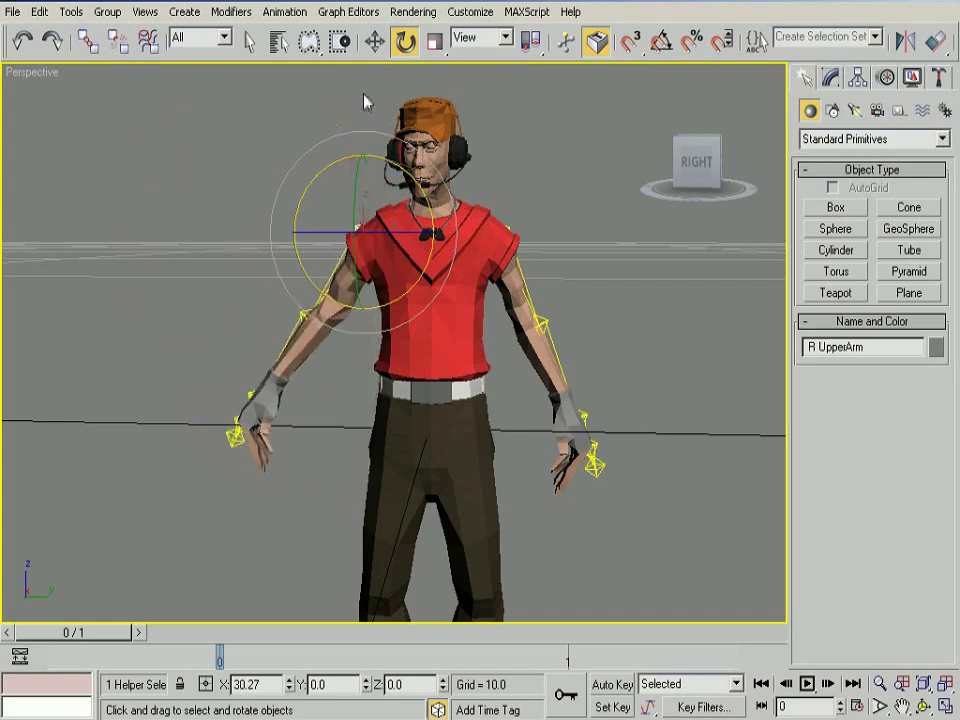
pyautogui.click(830, 78)
pyautogui.click(285, 345)
pyautogui.click(420, 400)
pyautogui.click(867, 175)
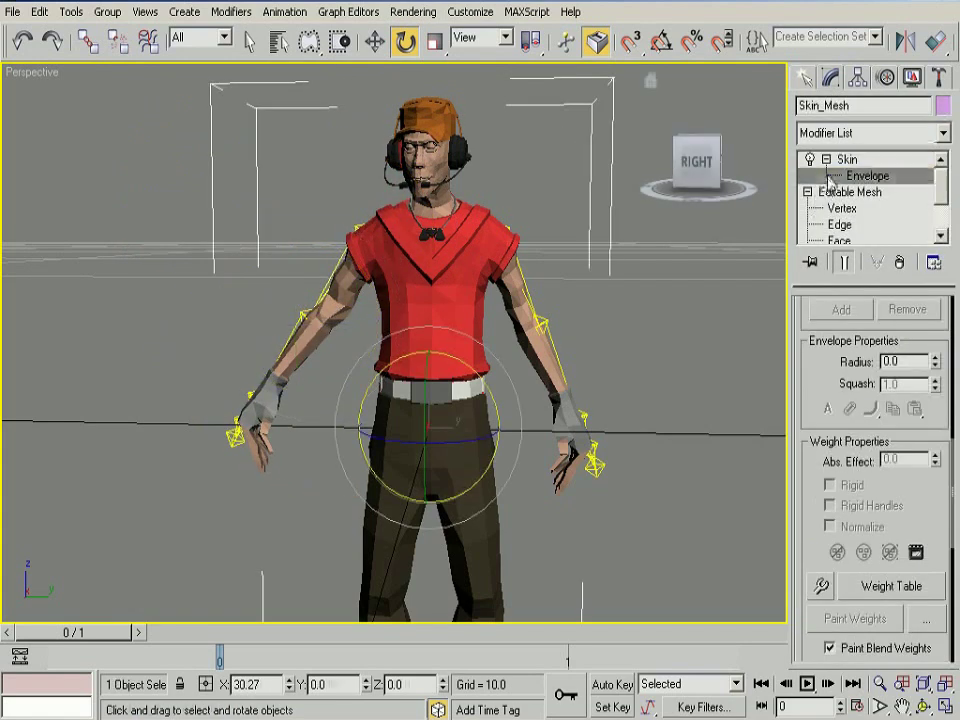
pyautogui.press('w')
# Give the right upper-arm vertices full 1.0 weight to R UpperArm and exit Envelope mode.
pyautogui.scroll(3, 289, 403)
pyautogui.click(235, 453)
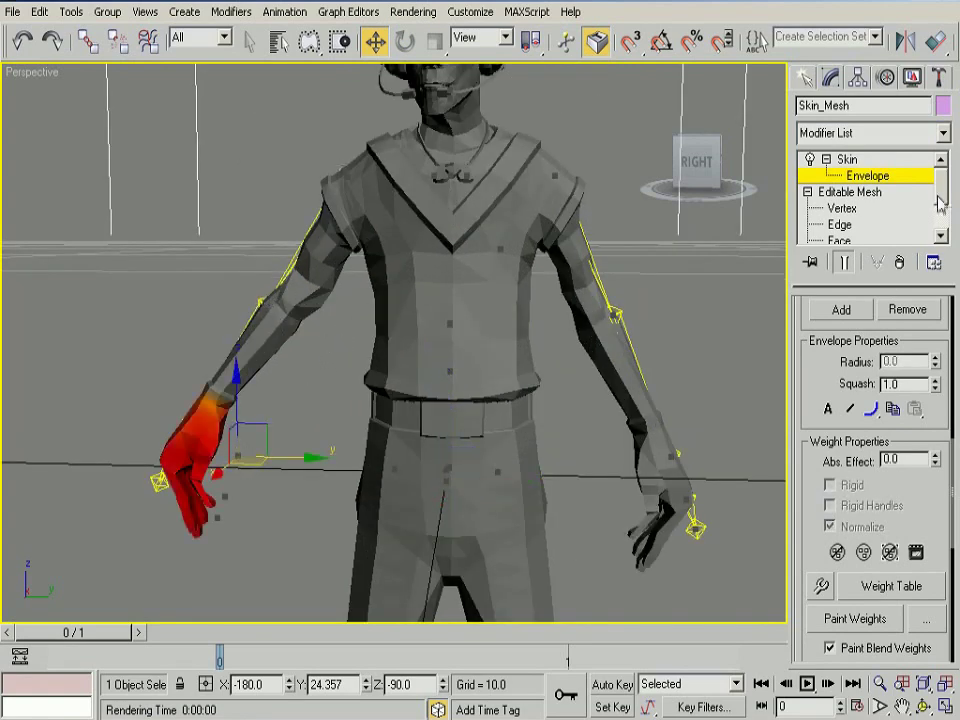
pyautogui.scroll(2, 870, 450)
pyautogui.scroll(3, 870, 450)
pyautogui.click(855, 497)
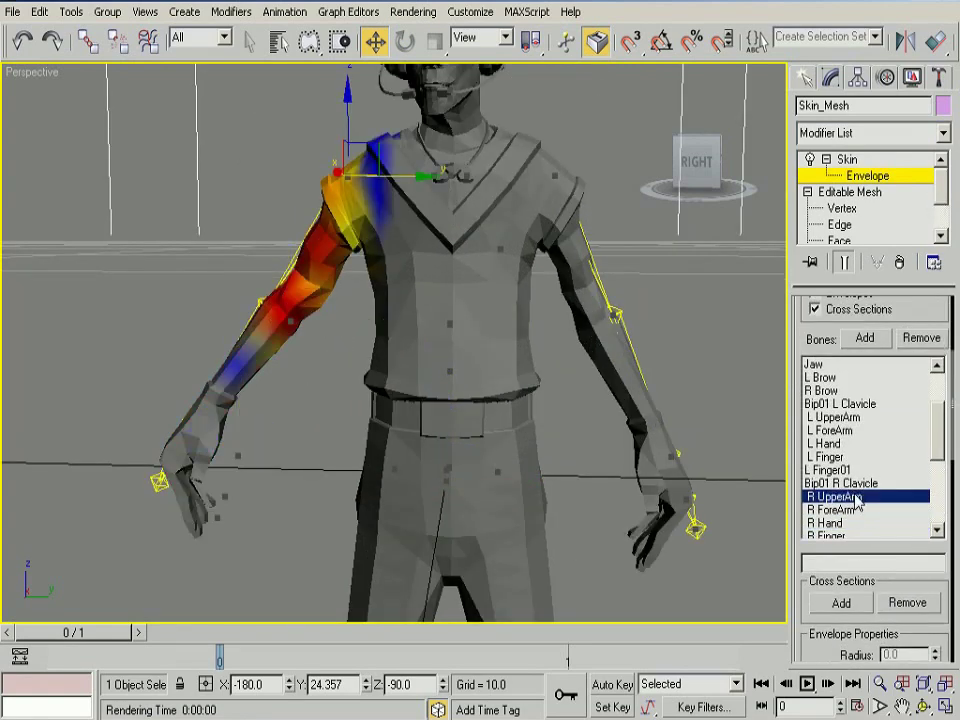
pyautogui.scroll(-2, 843, 366)
pyautogui.scroll(-3, 830, 480)
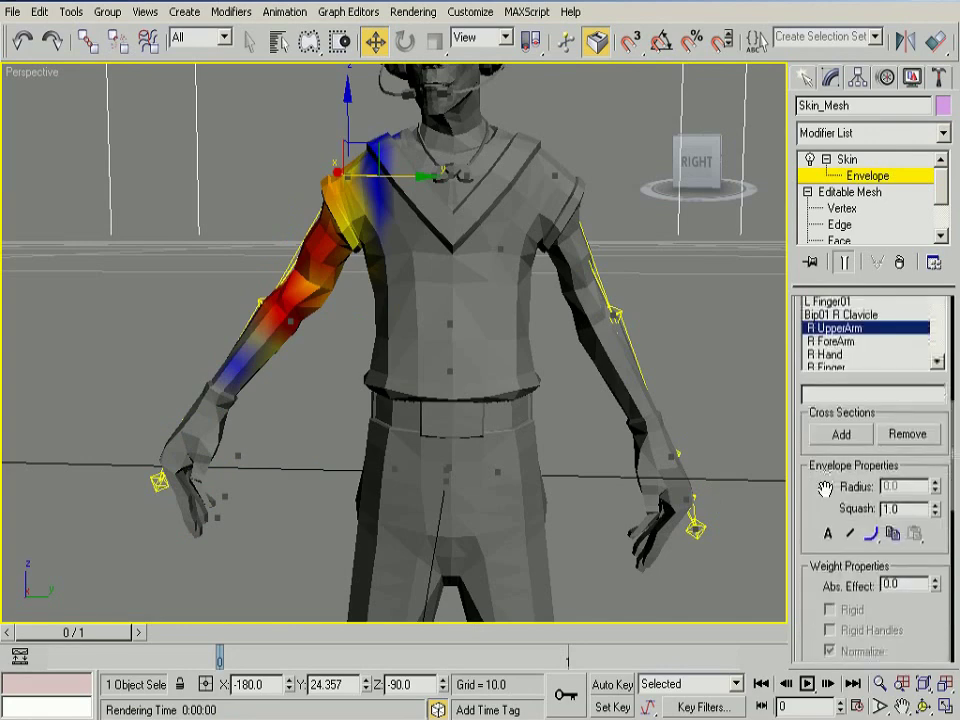
pyautogui.click(340, 320)
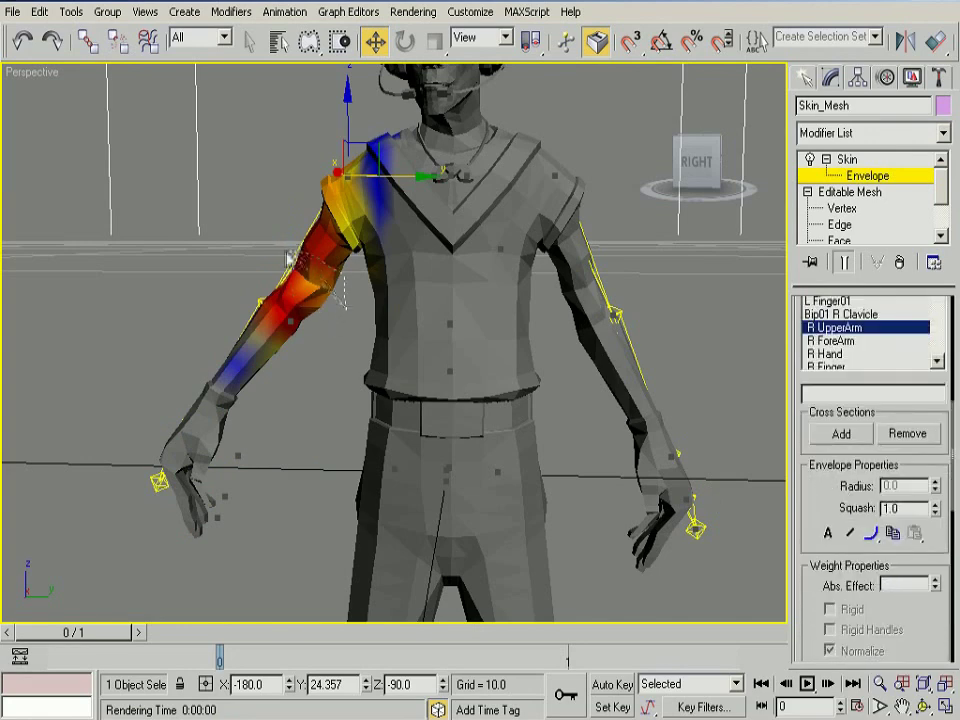
pyautogui.click(935, 581)
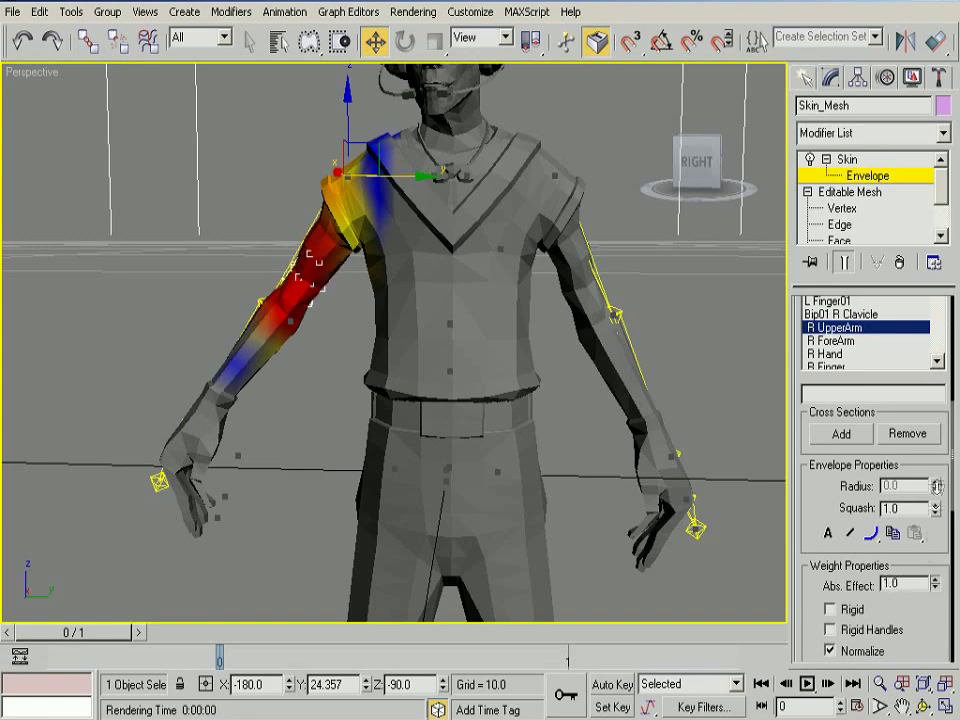
pyautogui.click(805, 78)
pyautogui.click(604, 214)
# Test-rotate the right arm into an A-pose and the left arm to about 26 degrees.
pyautogui.hotkey('ctrl', 'z')
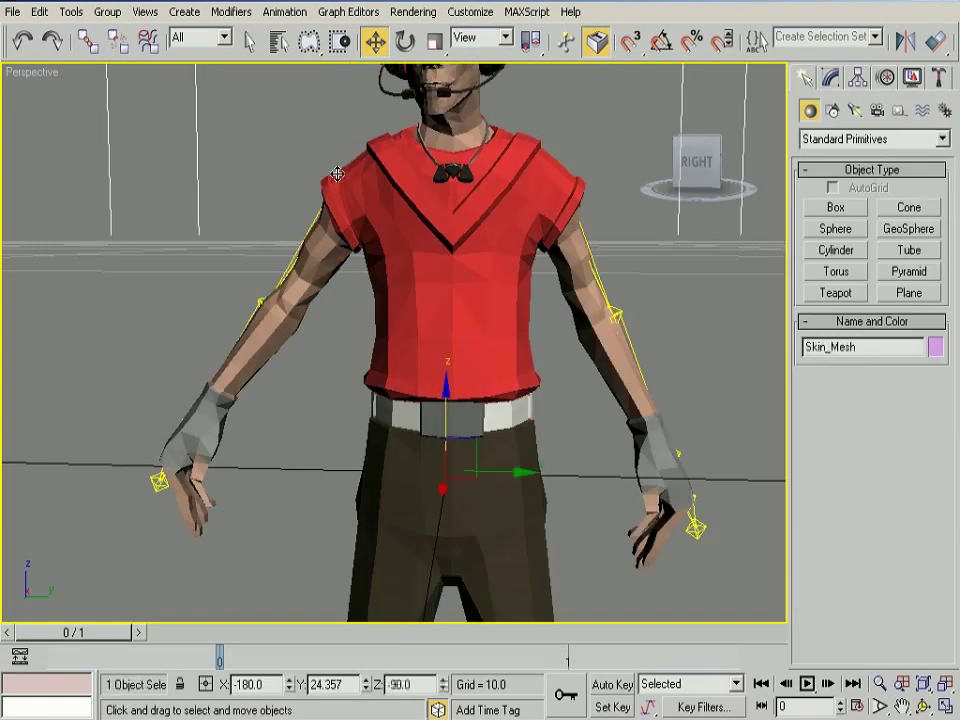
pyautogui.rightClick(337, 171)
pyautogui.click(337, 171)
pyautogui.press('e')
pyautogui.moveTo(337, 171)
pyautogui.mouseDown()
pyautogui.moveTo(337, 130)
pyautogui.moveTo(606, 189)
pyautogui.mouseUp()
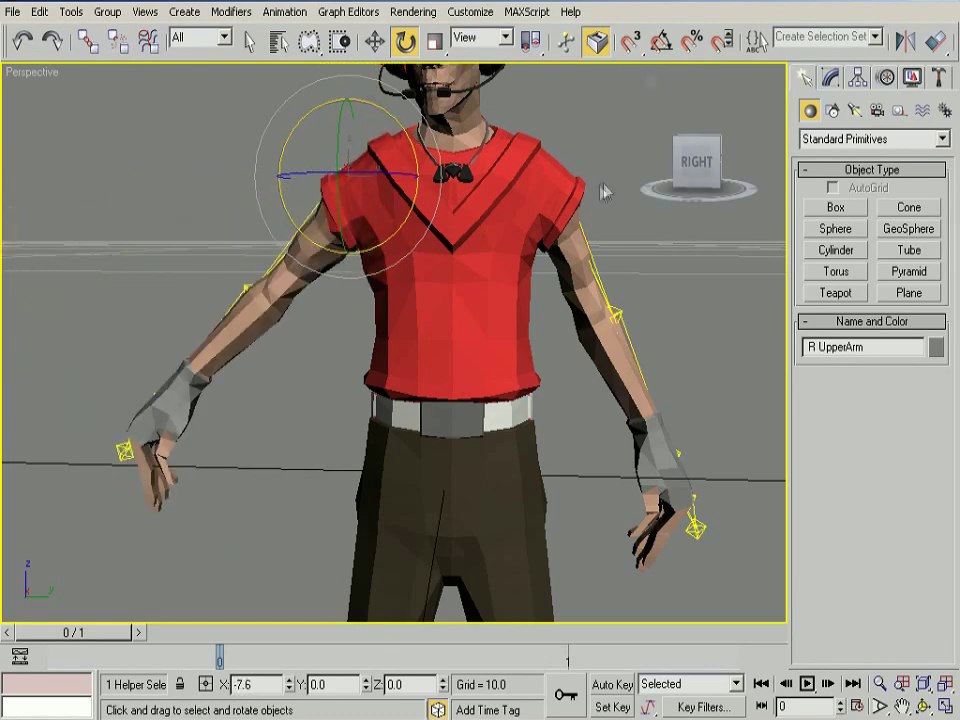
pyautogui.click(590, 213)
pyautogui.scroll(-3, 330, 360)
pyautogui.moveTo(545, 272); pyautogui.dragTo(545, 215)
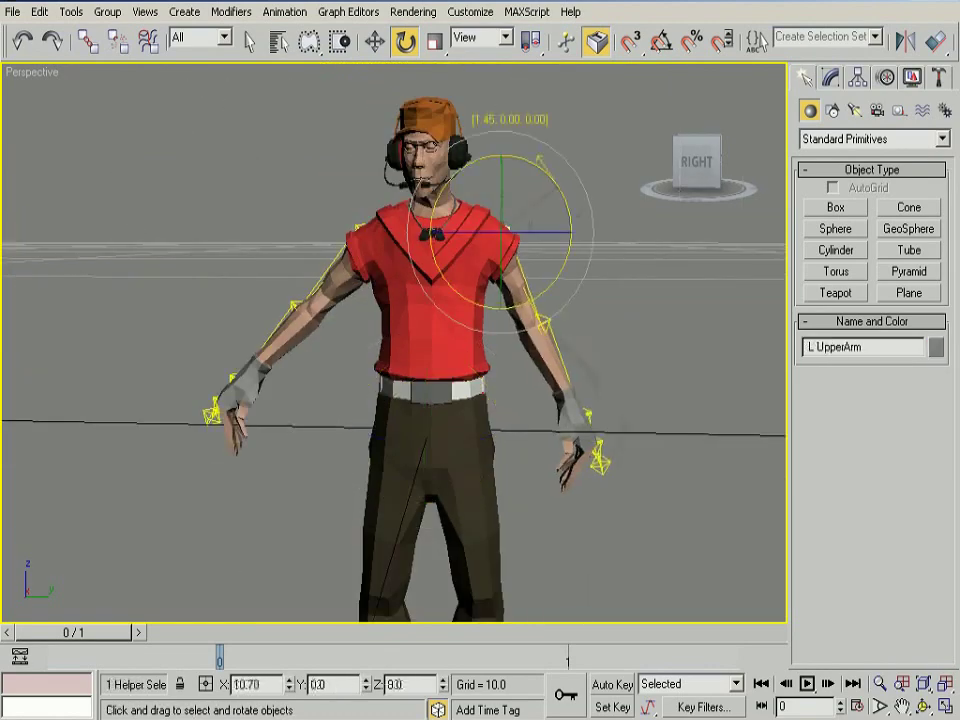
pyautogui.moveTo(540, 160); pyautogui.dragTo(583, 141)
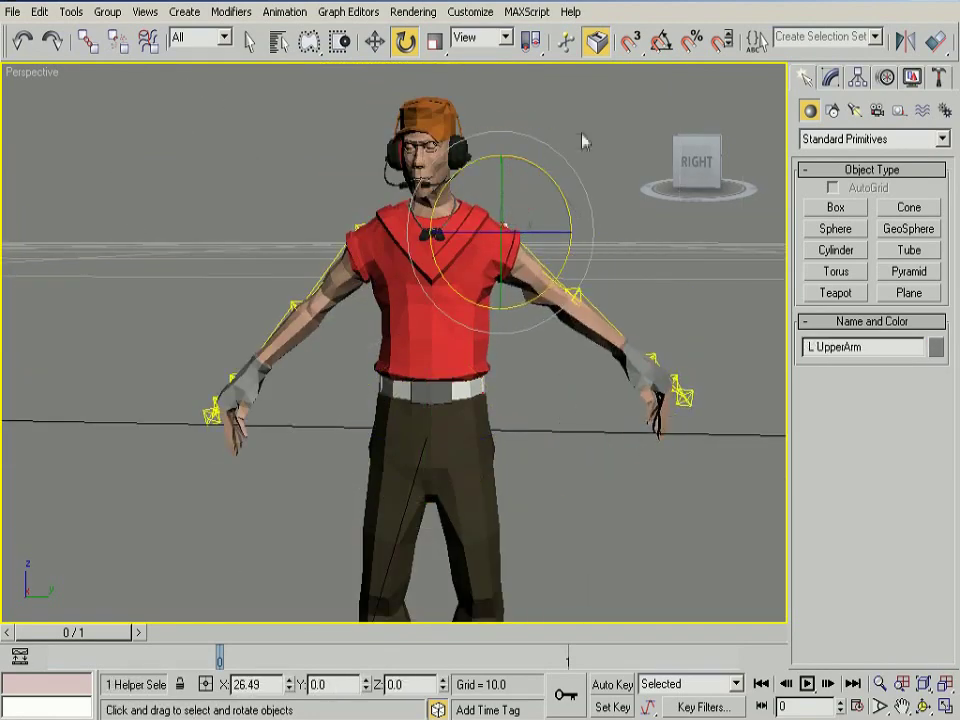
# Reopen envelope editing and give the upper-arm vertices full weight.
pyautogui.click(590, 290)
pyautogui.click(830, 78)
pyautogui.click(867, 175)
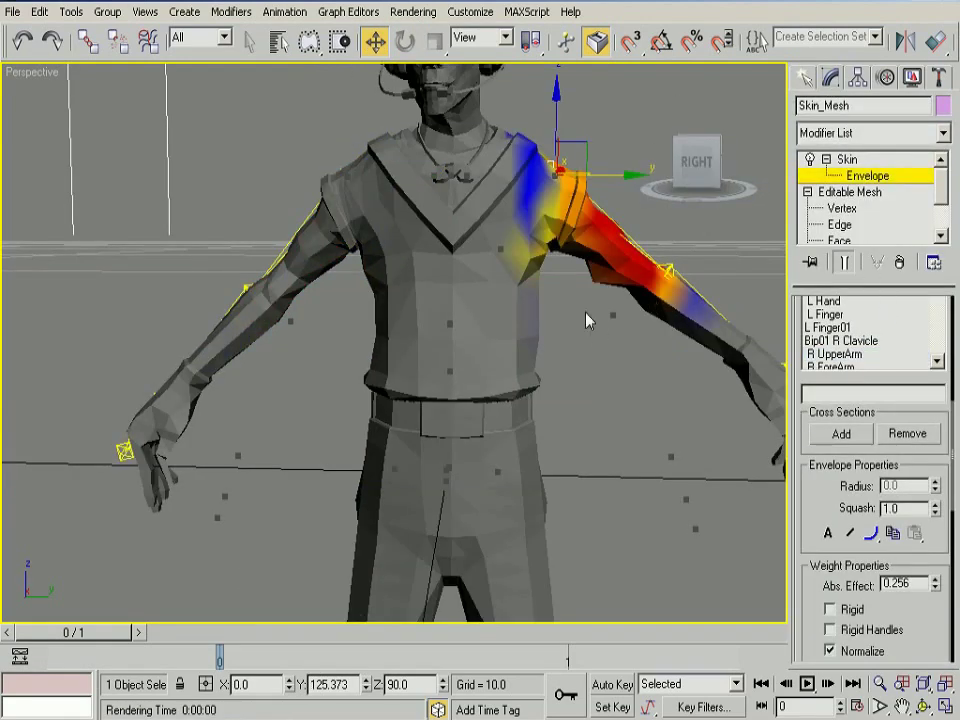
pyautogui.click(632, 210)
pyautogui.moveTo(940, 590); pyautogui.dragTo(936, 510)
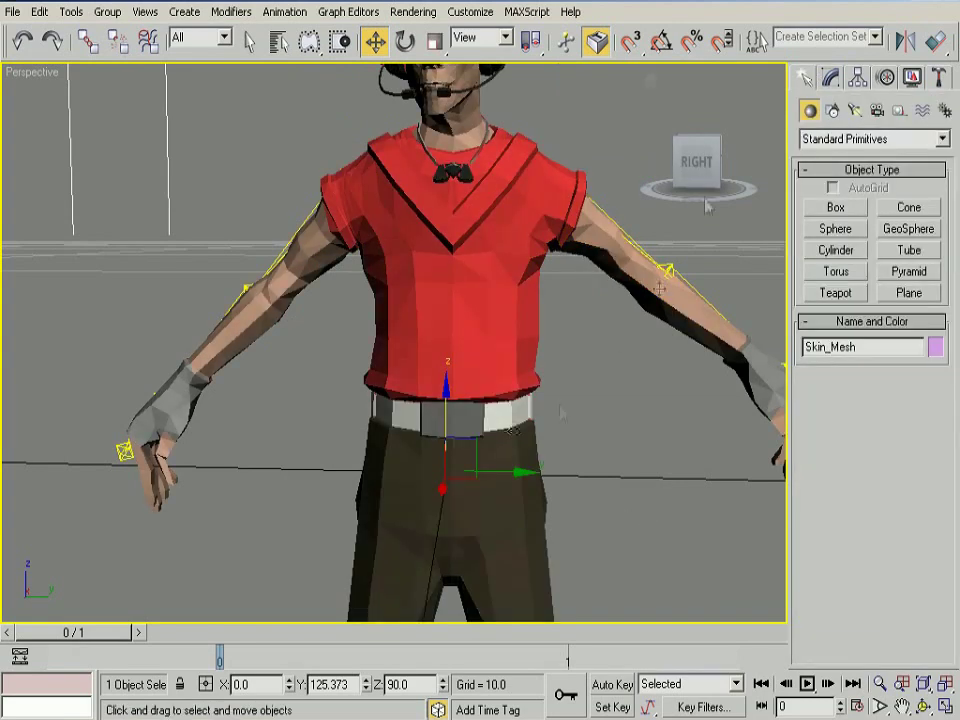
pyautogui.click(660, 289)
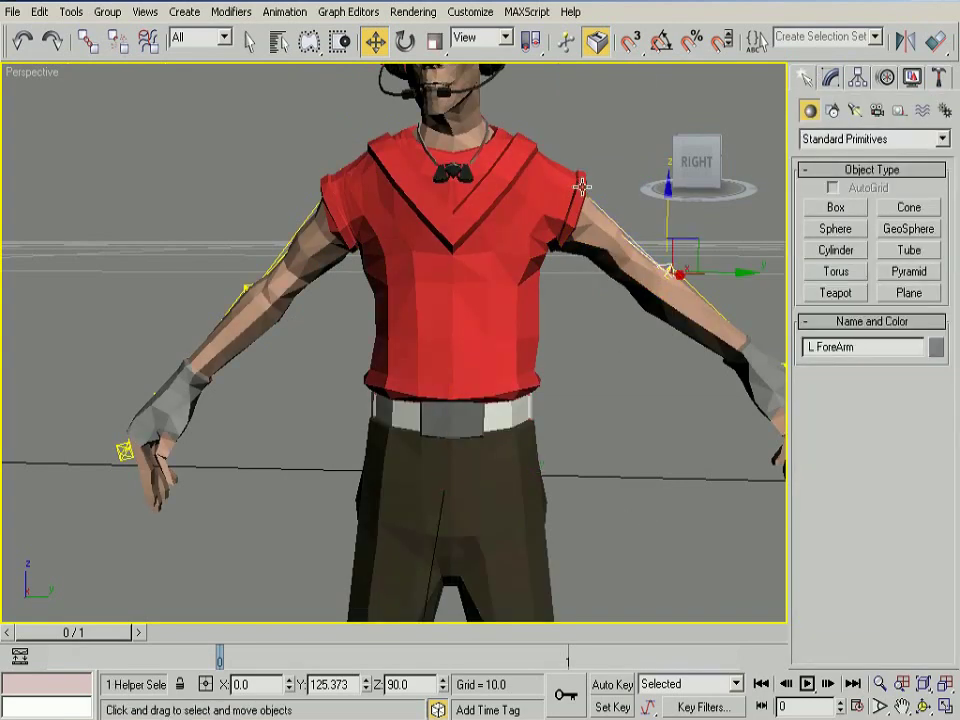
# Rotate L UpperArm and bend L ForeArm to test shoulder and elbow deformation.
pyautogui.scroll(-3, 467, 260)
pyautogui.click(467, 260)
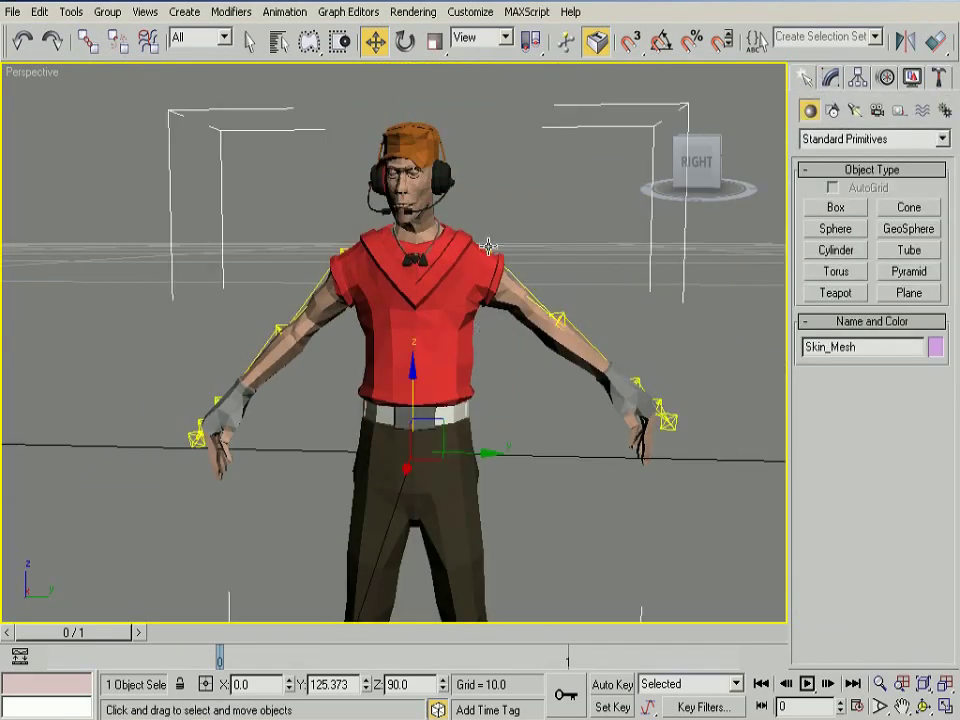
pyautogui.click(510, 284)
pyautogui.rightClick(540, 328)
pyautogui.click(564, 369)
pyautogui.moveTo(514, 250)
pyautogui.mouseDown()
pyautogui.moveTo(650, 80)
pyautogui.moveTo(640, 120)
pyautogui.mouseUp()
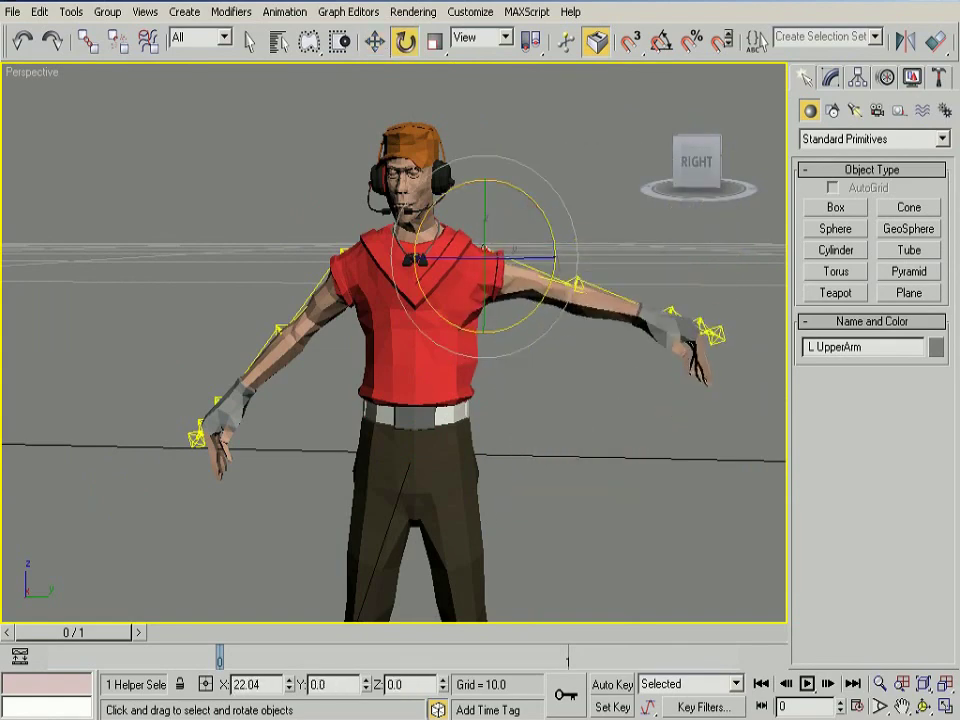
pyautogui.click(610, 300)
pyautogui.moveTo(610, 300)
pyautogui.mouseDown()
pyautogui.moveTo(605, 279)
pyautogui.moveTo(546, 433)
pyautogui.mouseUp()
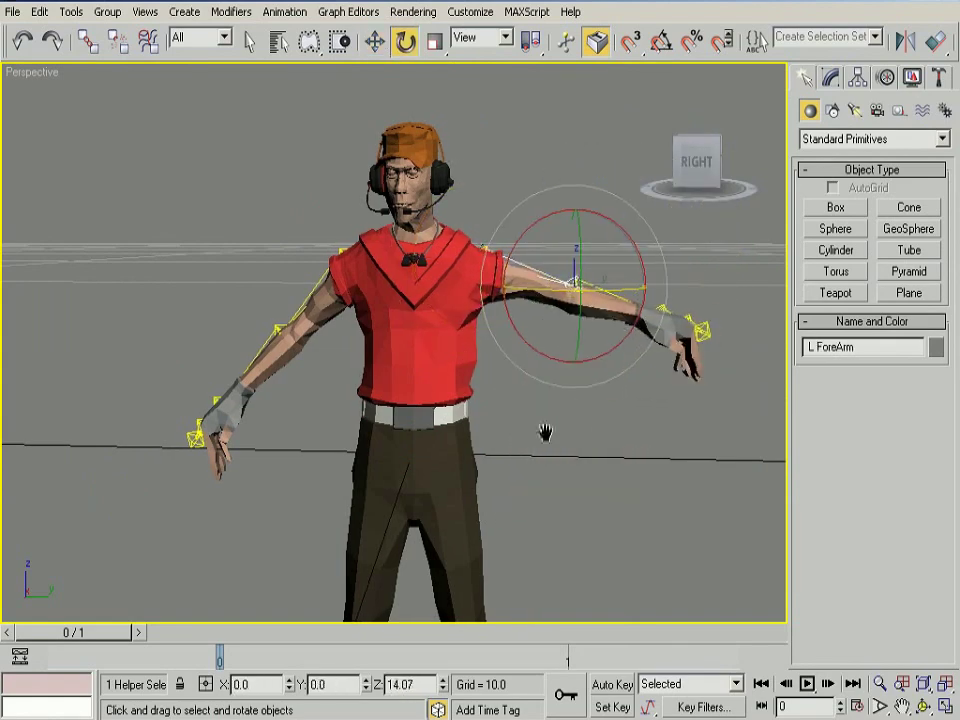
# Rotate L Foot and bend L Calf to test the ankle and knee.
pyautogui.moveTo(546, 433); pyautogui.dragTo(525, 218, button='middle')
pyautogui.click(445, 545)
pyautogui.moveTo(445, 545); pyautogui.dragTo(447, 520)
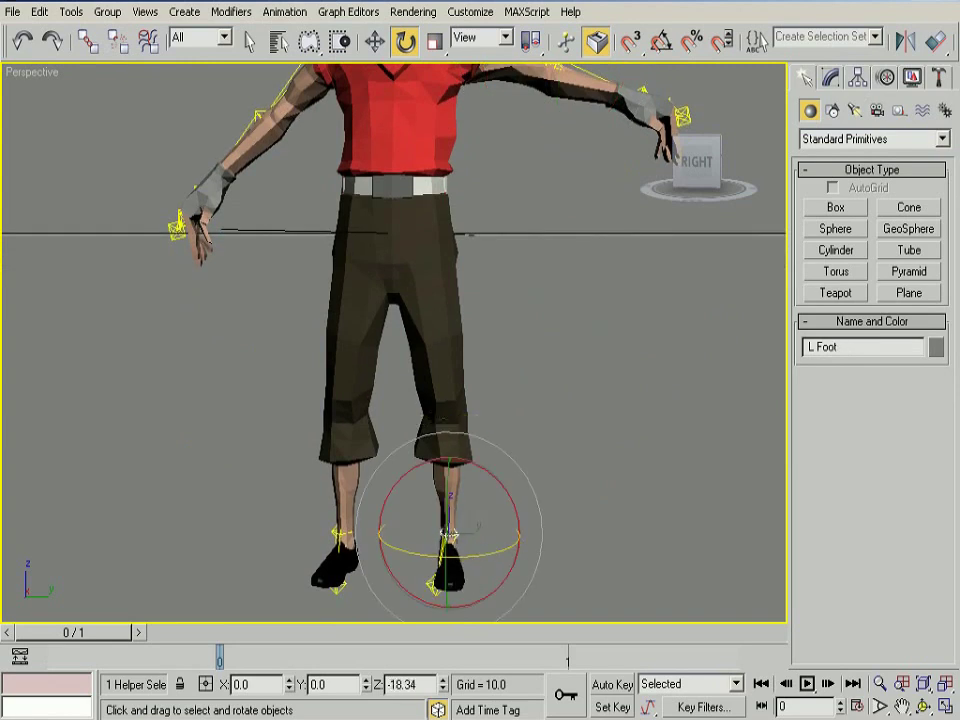
pyautogui.click(445, 470)
pyautogui.moveTo(445, 470)
pyautogui.mouseDown()
pyautogui.moveTo(490, 333)
pyautogui.moveTo(480, 345)
pyautogui.mouseUp()
# Select the R Calf area and undo an accidental rotation of the whole mesh.
pyautogui.click(350, 470)
pyautogui.click(302, 377)
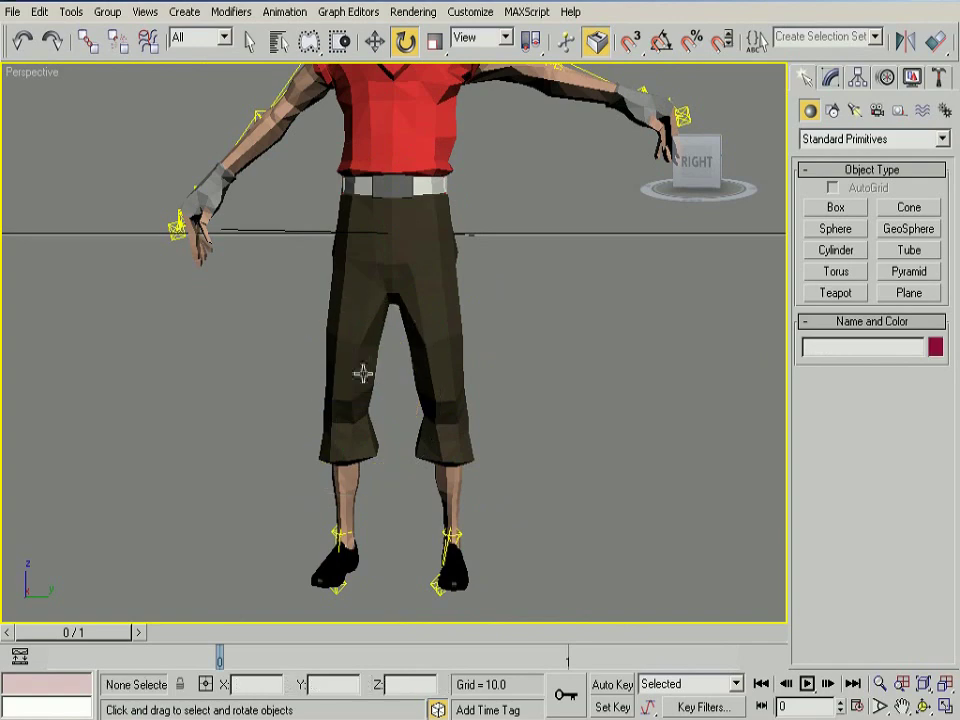
pyautogui.moveTo(302, 377)
pyautogui.mouseDown()
pyautogui.moveTo(343, 398)
pyautogui.moveTo(340, 330)
pyautogui.moveTo(343, 390)
pyautogui.mouseUp()
pyautogui.click(343, 398)
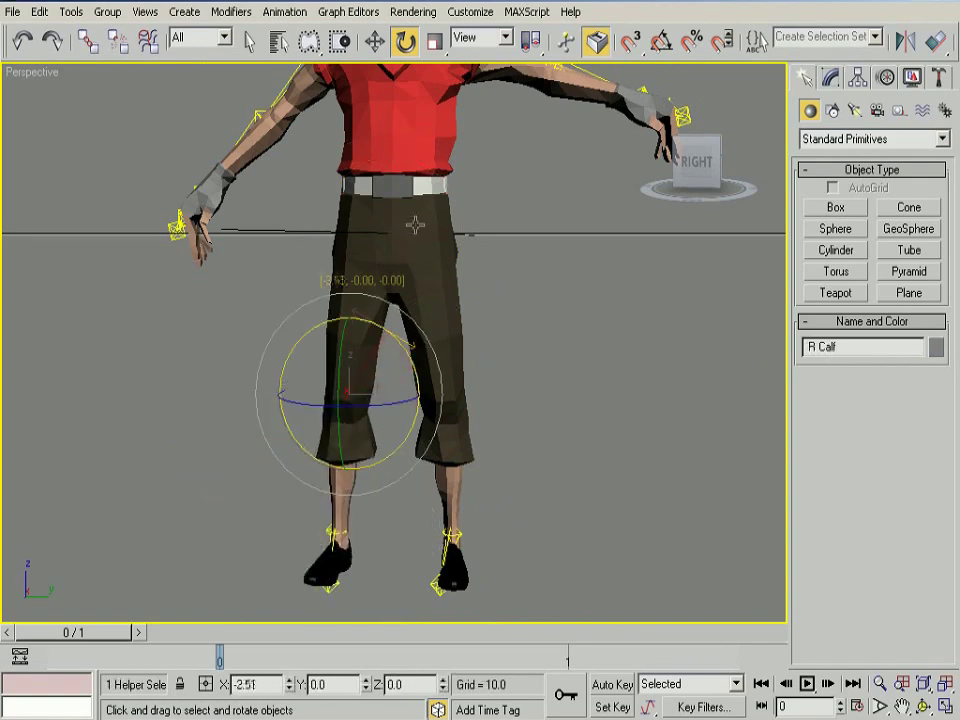
pyautogui.click(343, 390)
pyautogui.moveTo(400, 280); pyautogui.dragTo(420, 226)
pyautogui.click(40, 11)
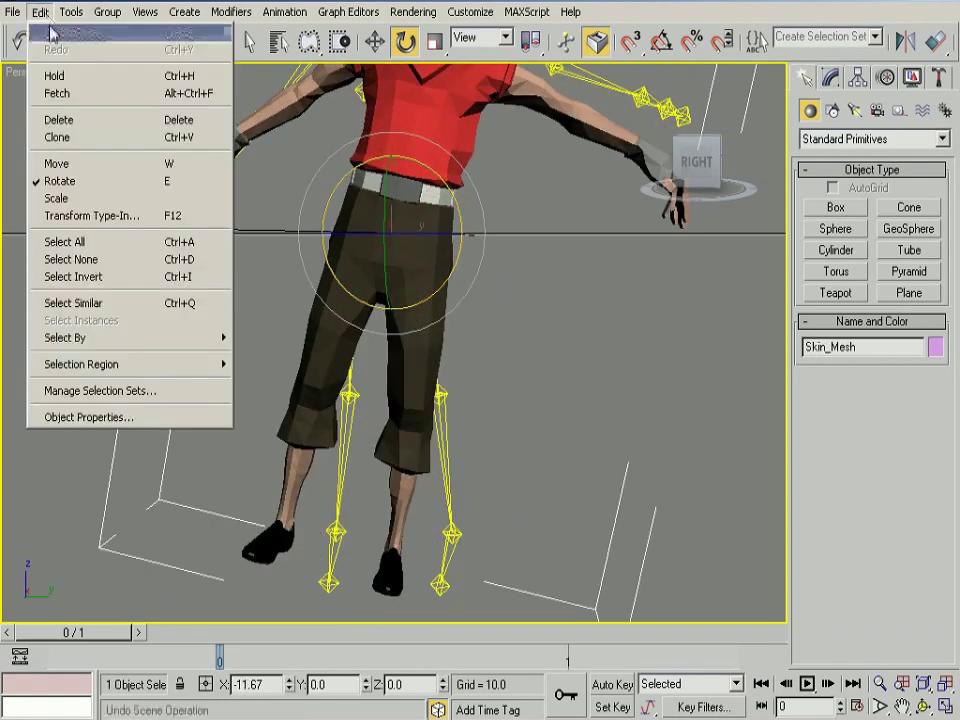
pyautogui.click(50, 30)
pyautogui.hotkey('ctrl', 'z')
# Swing the R Thigh outward to test the hip, then select the mesh's skin.
pyautogui.click(358, 247)
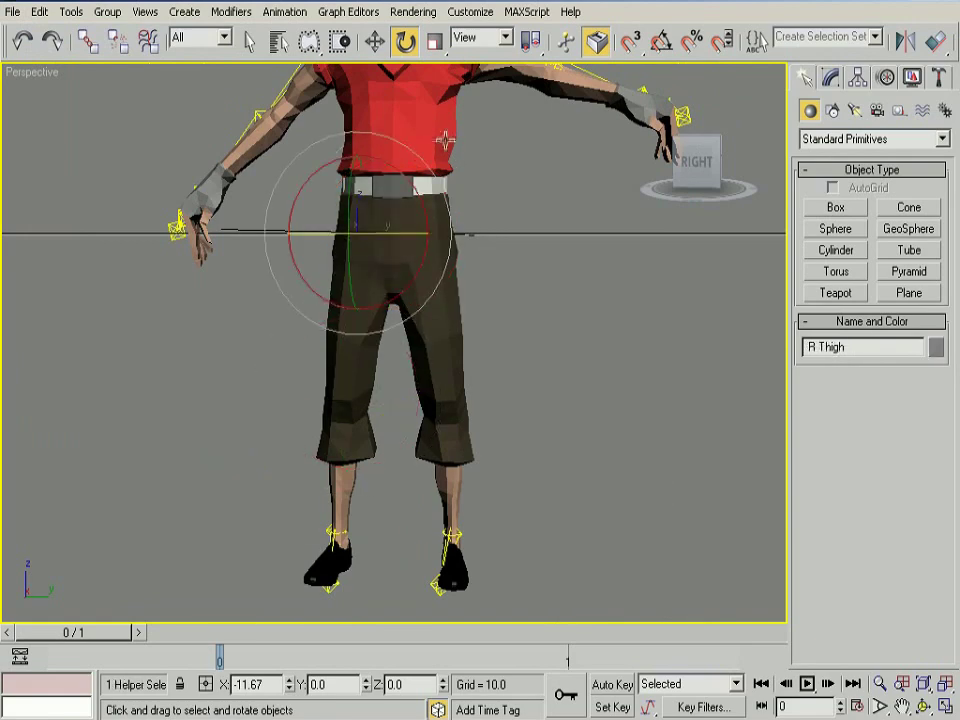
pyautogui.moveTo(358, 247)
pyautogui.mouseDown()
pyautogui.moveTo(362, 320)
pyautogui.moveTo(362, 250)
pyautogui.moveTo(362, 287)
pyautogui.moveTo(362, 276)
pyautogui.mouseUp()
pyautogui.moveTo(534, 267); pyautogui.dragTo(539, 426, button='middle')
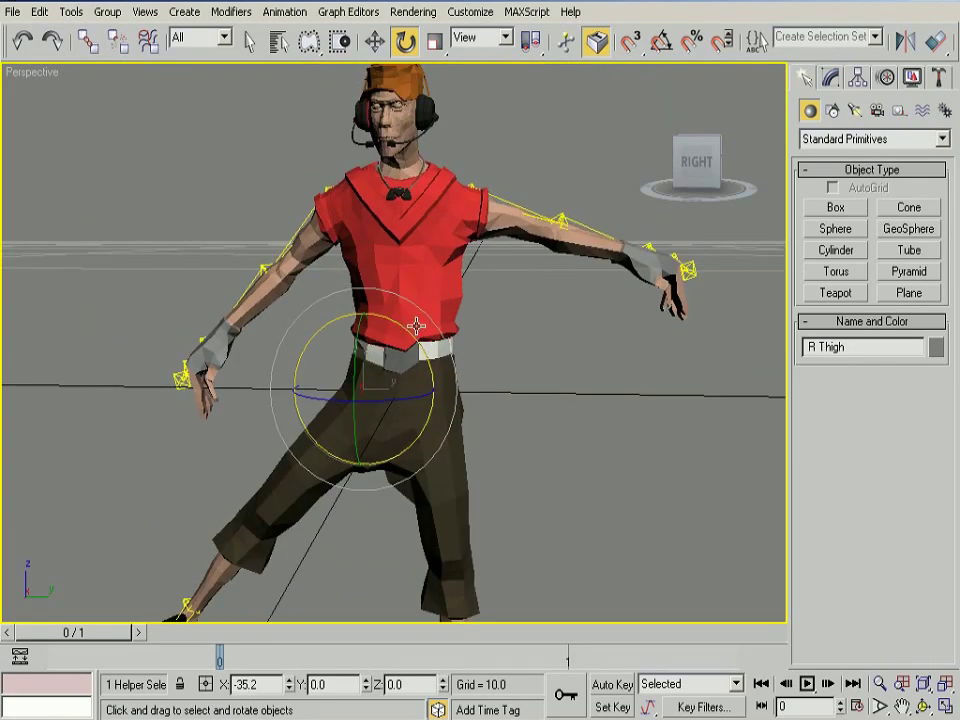
pyautogui.click(830, 78)
# In Edit Envelopes with R Thigh picked, give the first waist vertices a 0.1 weight.
pyautogui.click(867, 175)
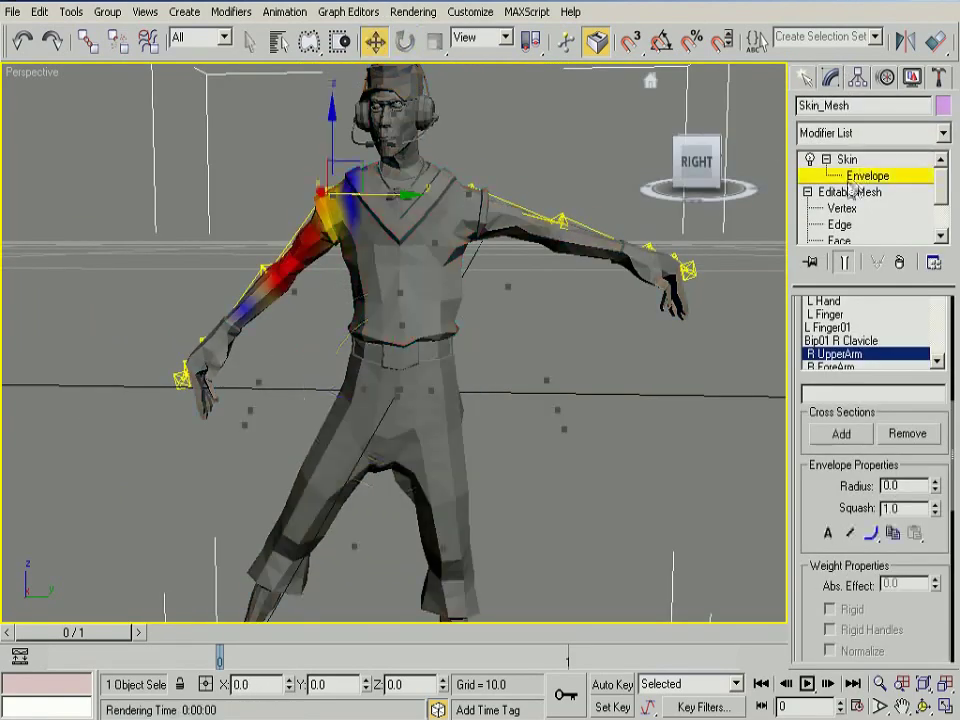
pyautogui.click(396, 390)
pyautogui.scroll(3, 506, 399)
pyautogui.scroll(3, 168, 208)
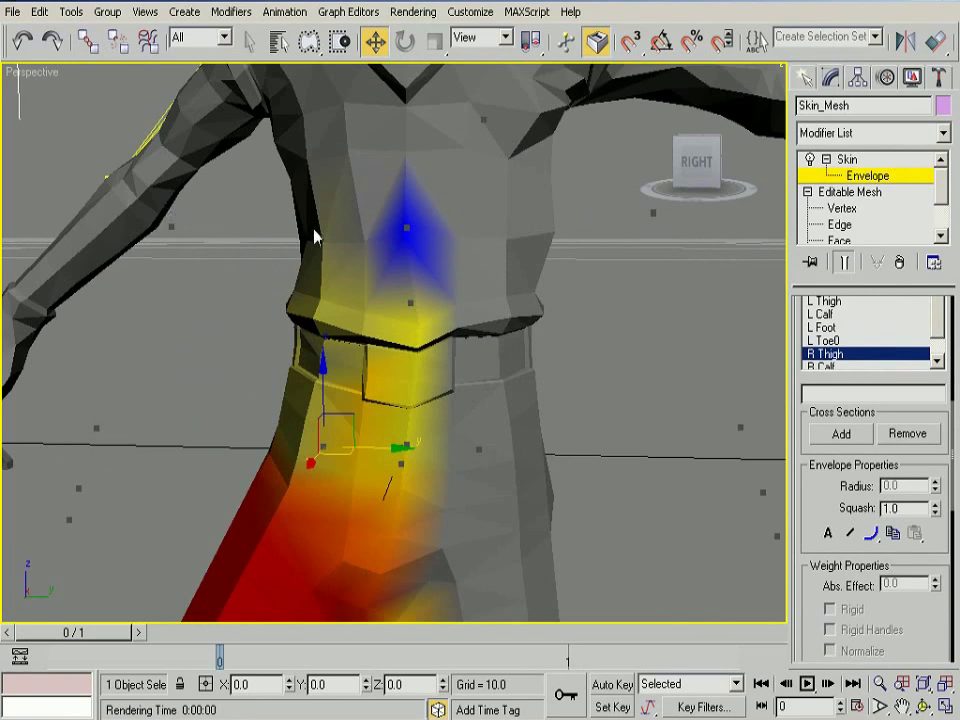
pyautogui.scroll(-3, 314, 236)
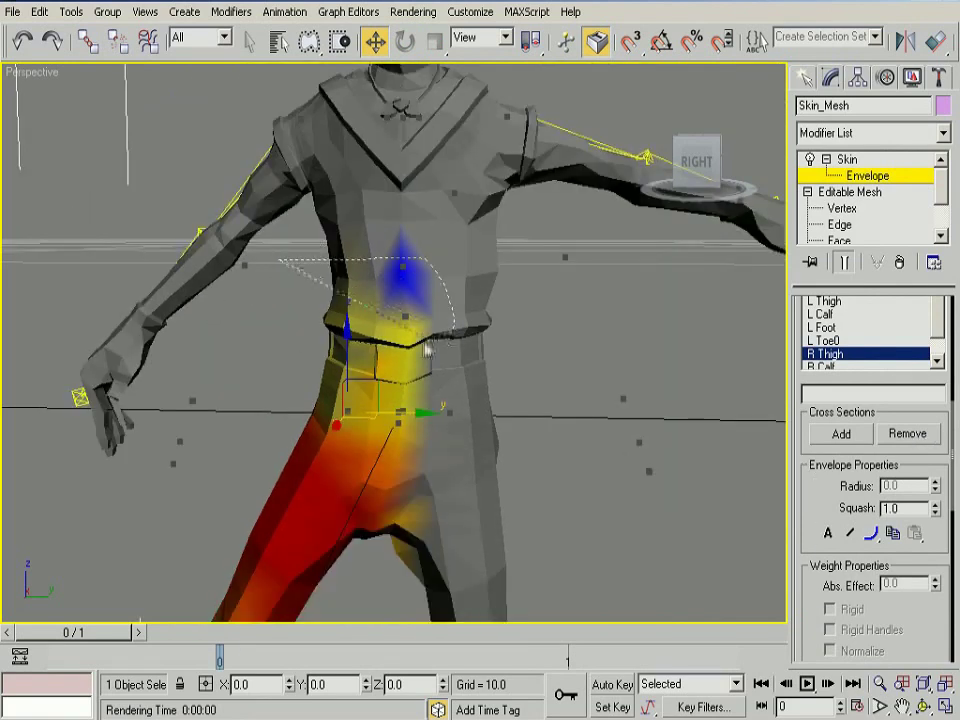
pyautogui.click(352, 348)
pyautogui.write('.1')
pyautogui.press('Return')
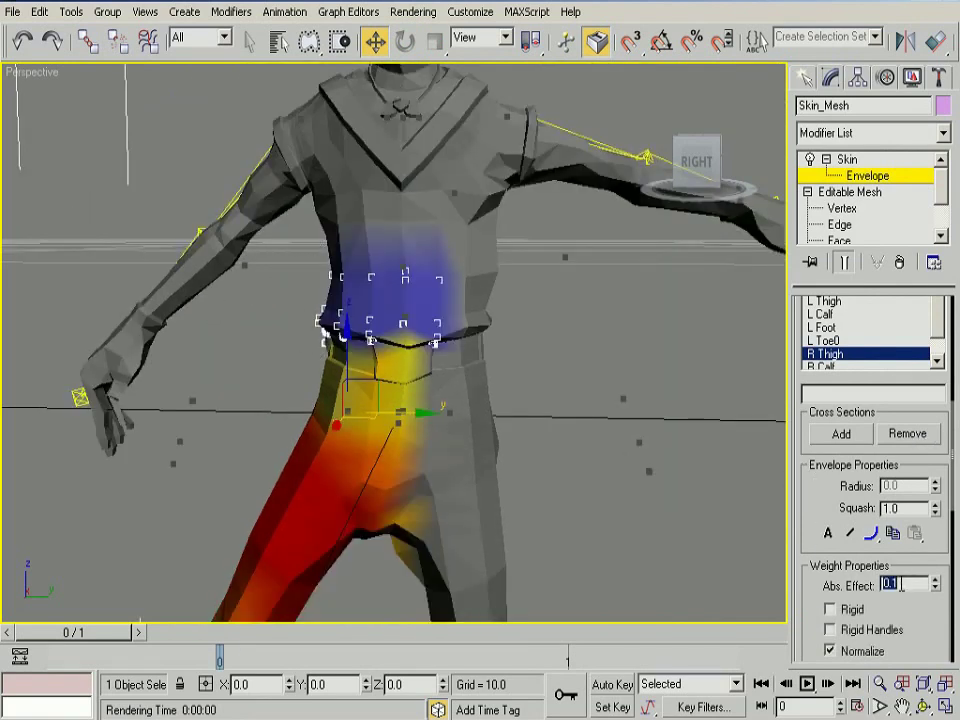
# Reselect vertices along the waist and set their R Thigh weight to 0.2.
pyautogui.scroll(2, 290, 355)
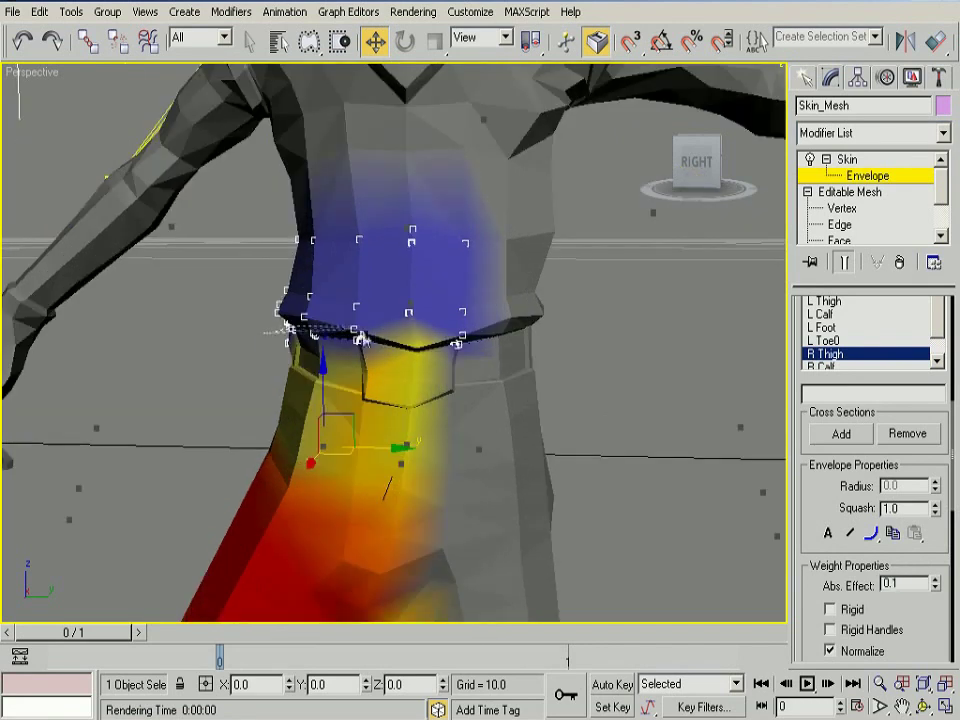
pyautogui.click(246, 321)
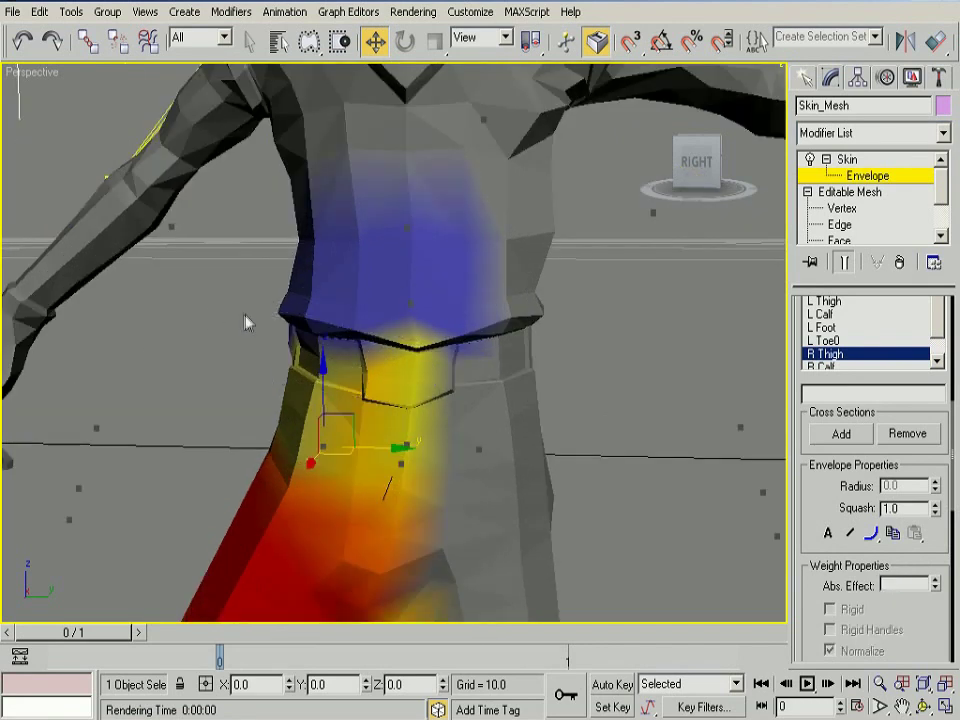
pyautogui.moveTo(285, 321); pyautogui.dragTo(474, 352)
pyautogui.moveTo(250, 390); pyautogui.dragTo(277, 333)
pyautogui.moveTo(428, 346); pyautogui.dragTo(432, 350)
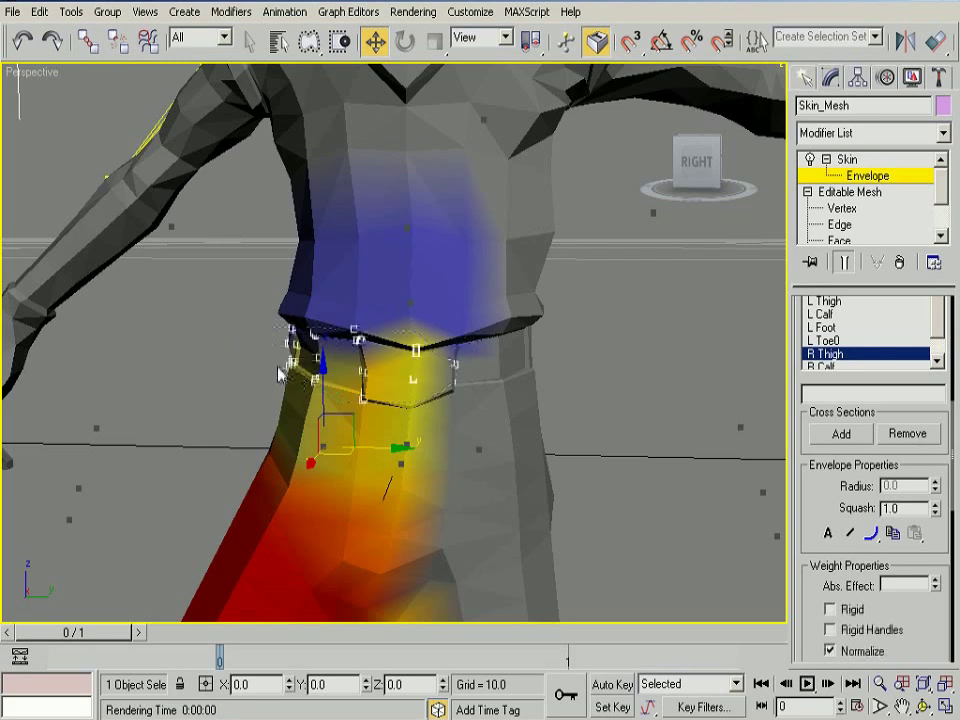
pyautogui.write('0.2')
pyautogui.press('Return')
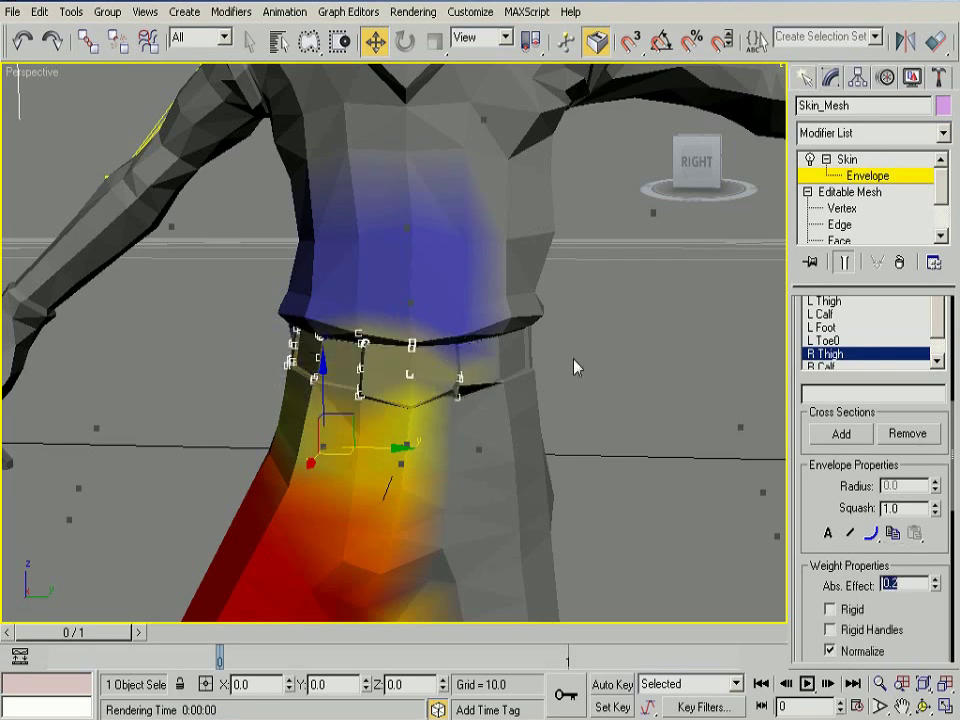
# Set the R Thigh weight of the vertices on the side of the waist to 0.1.
pyautogui.moveTo(578, 460); pyautogui.dragTo(424, 398)
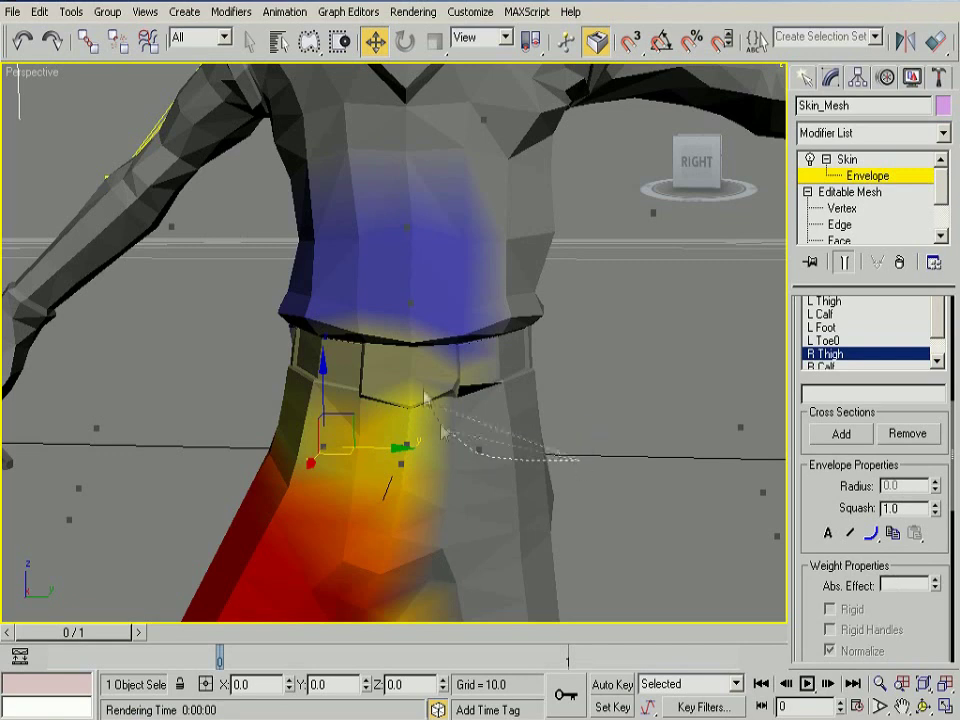
pyautogui.moveTo(478, 365); pyautogui.dragTo(476, 364)
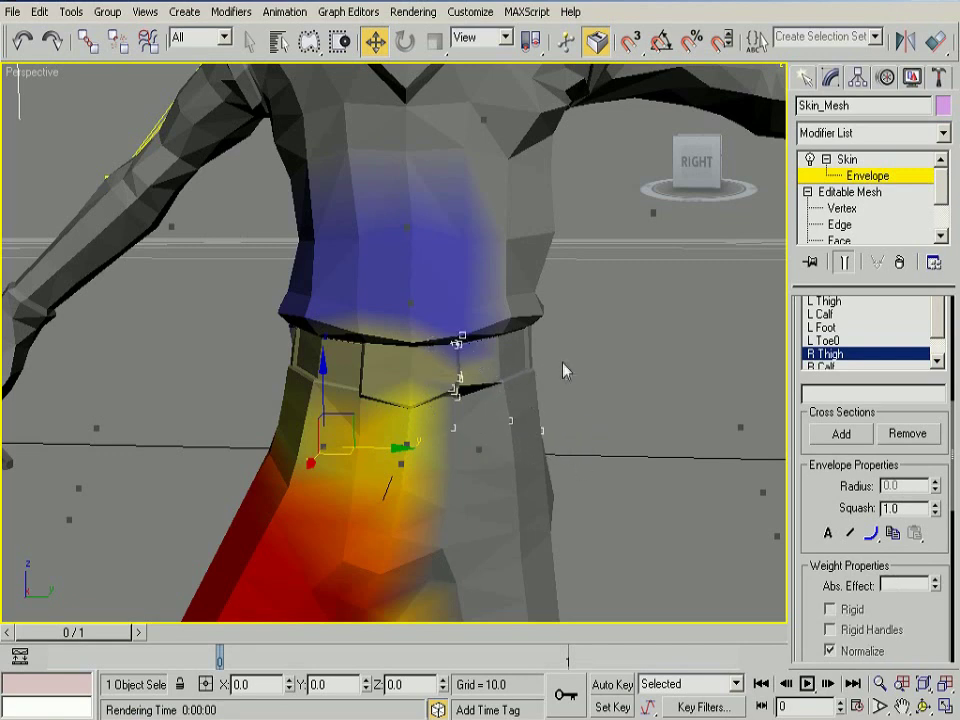
pyautogui.moveTo(563, 405)
pyautogui.mouseDown()
pyautogui.moveTo(498, 350)
pyautogui.moveTo(503, 433)
pyautogui.mouseUp()
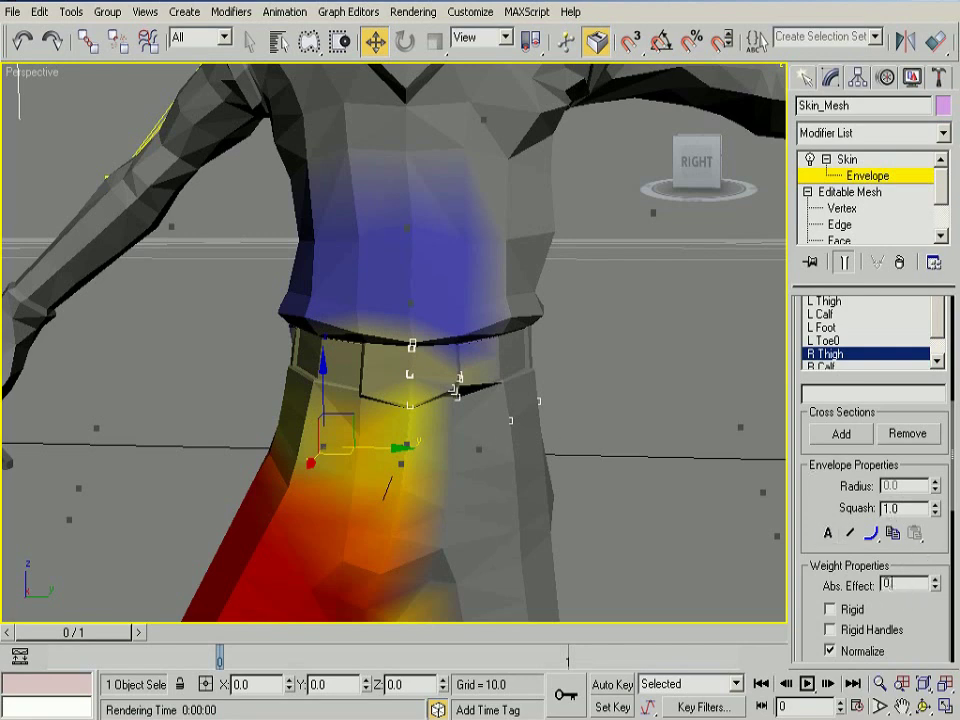
pyautogui.write('.1')
pyautogui.press('Return')
# Give the vertices around the right hip a full R Thigh weight of 1.
pyautogui.click(595, 476)
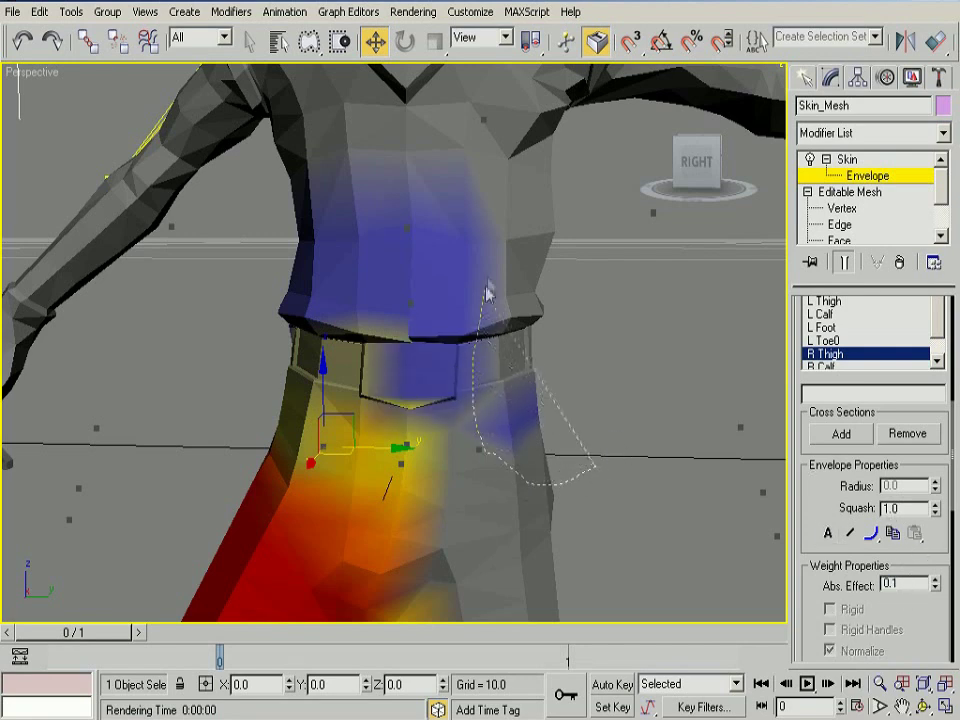
pyautogui.moveTo(487, 290); pyautogui.dragTo(490, 293)
pyautogui.write('1')
pyautogui.press('Return')
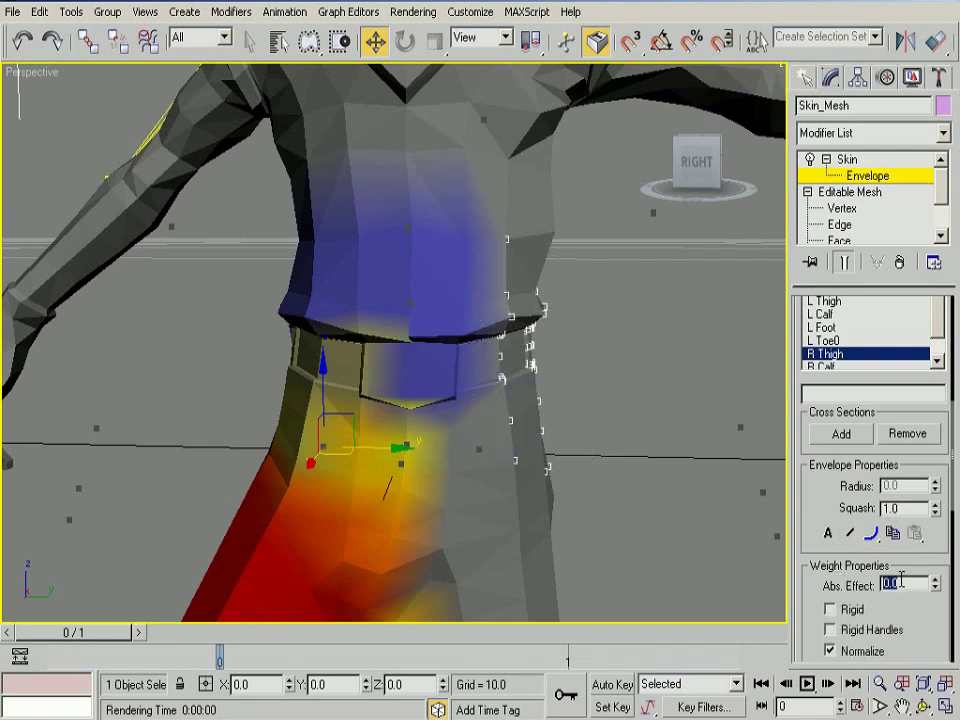
pyautogui.click(559, 439)
# Set the R Thigh weight of the front waist vertices to 0.1.
pyautogui.scroll(-3, 404, 347)
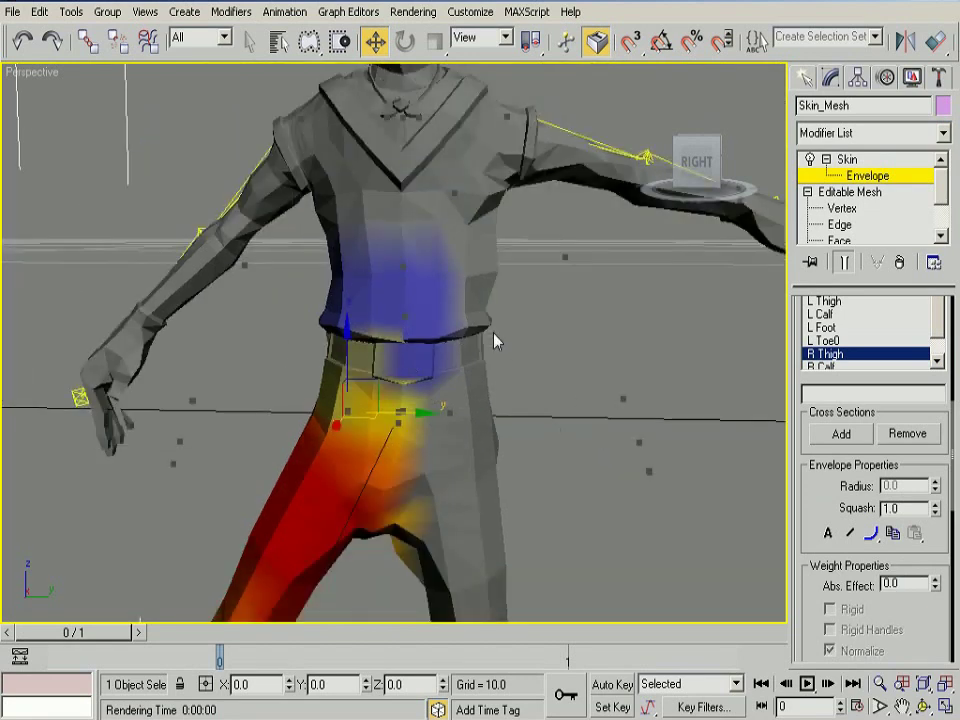
pyautogui.moveTo(366, 345); pyautogui.dragTo(368, 343)
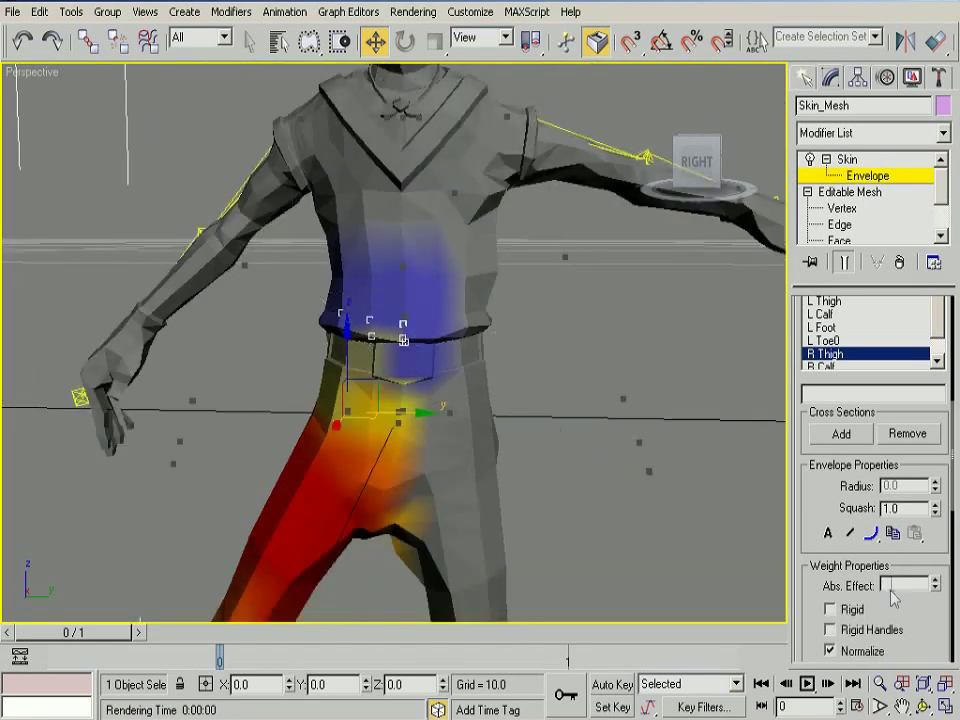
pyautogui.write('0.1')
pyautogui.press('Return')
pyautogui.click(600, 362)
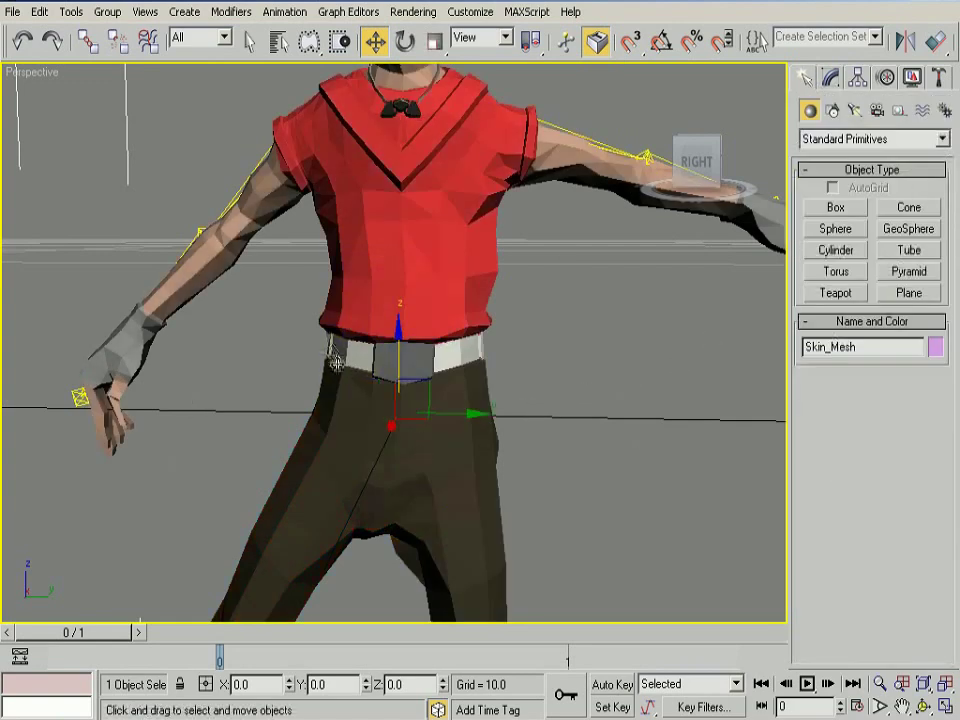
# Select the R Thigh bone inside the mesh using wireframe view, then restore shaded display.
pyautogui.scroll(-3, 359, 406)
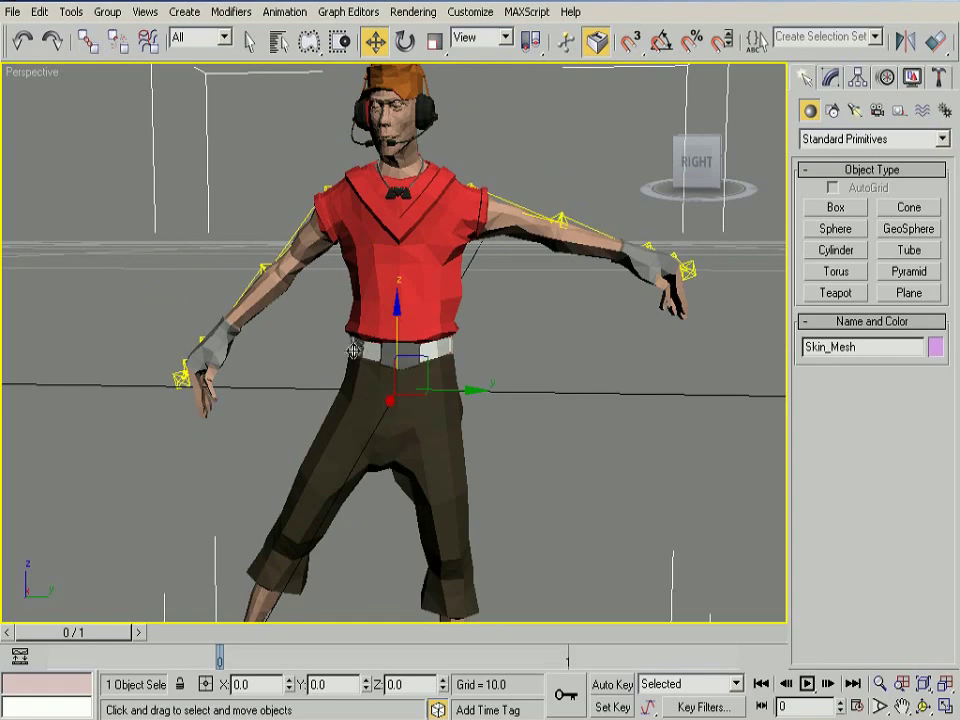
pyautogui.click(64, 103)
pyautogui.rightClick(47, 72)
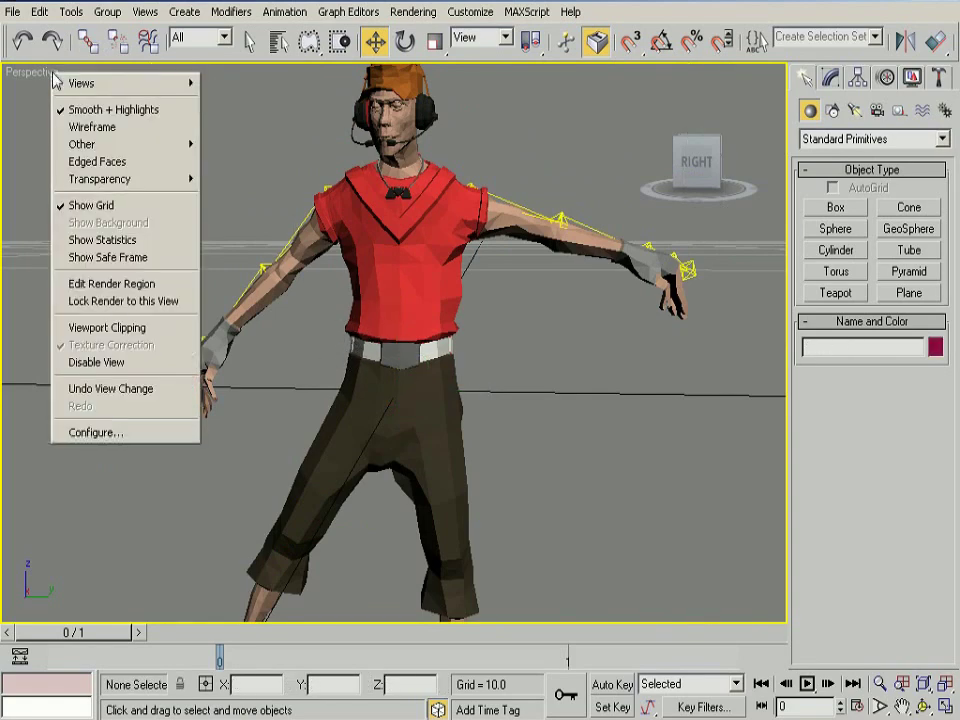
pyautogui.click(86, 124)
pyautogui.click(359, 385)
pyautogui.click(362, 387)
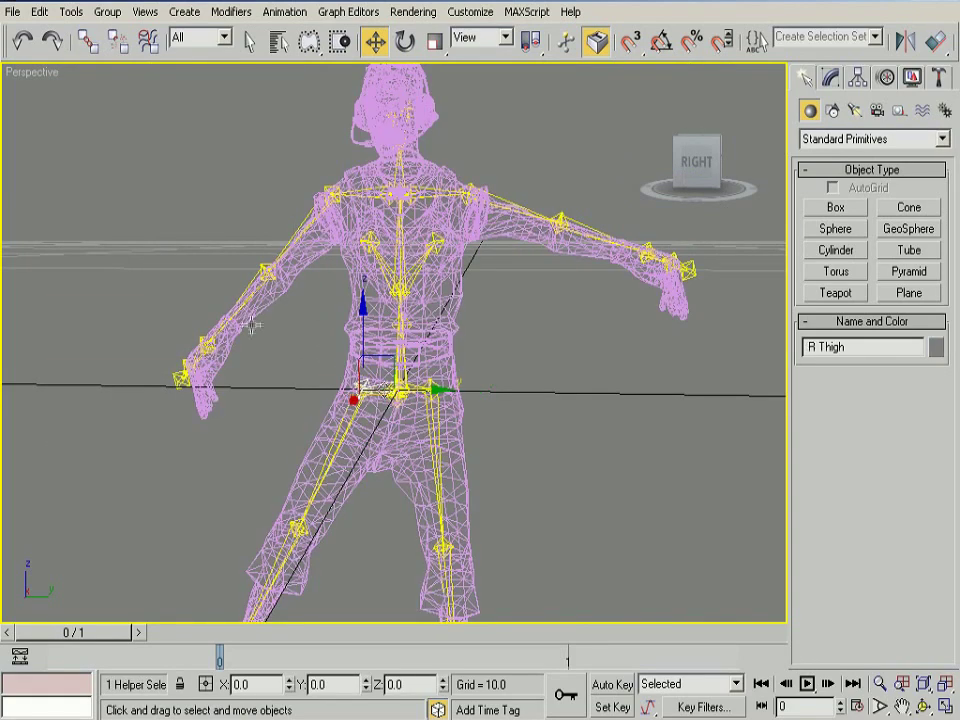
pyautogui.rightClick(40, 72)
pyautogui.click(80, 104)
# Rotate R Thigh about −21° on X to swing the right leg outward, then reselect Skin_Mesh.
pyautogui.press('e')
pyautogui.moveTo(425, 330)
pyautogui.mouseDown()
pyautogui.moveTo(360, 455)
pyautogui.moveTo(362, 368)
pyautogui.moveTo(370, 380)
pyautogui.mouseUp()
pyautogui.click(830, 78)
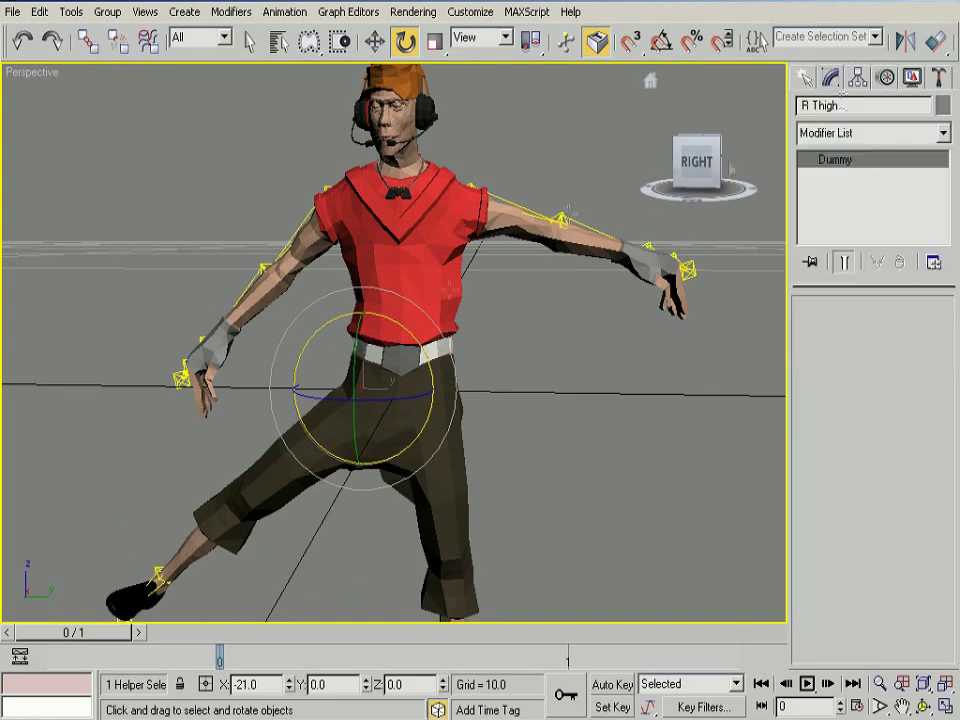
pyautogui.click(400, 220)
# Lower the R Thigh weight to about 0.1 on the inner-thigh vertices below the crotch, then exit envelope mode.
pyautogui.moveTo(480, 330)
pyautogui.mouseDown(button='middle')
pyautogui.moveTo(513, 402)
pyautogui.moveTo(513, 352)
pyautogui.mouseUp(button='middle')
pyautogui.click(365, 275)
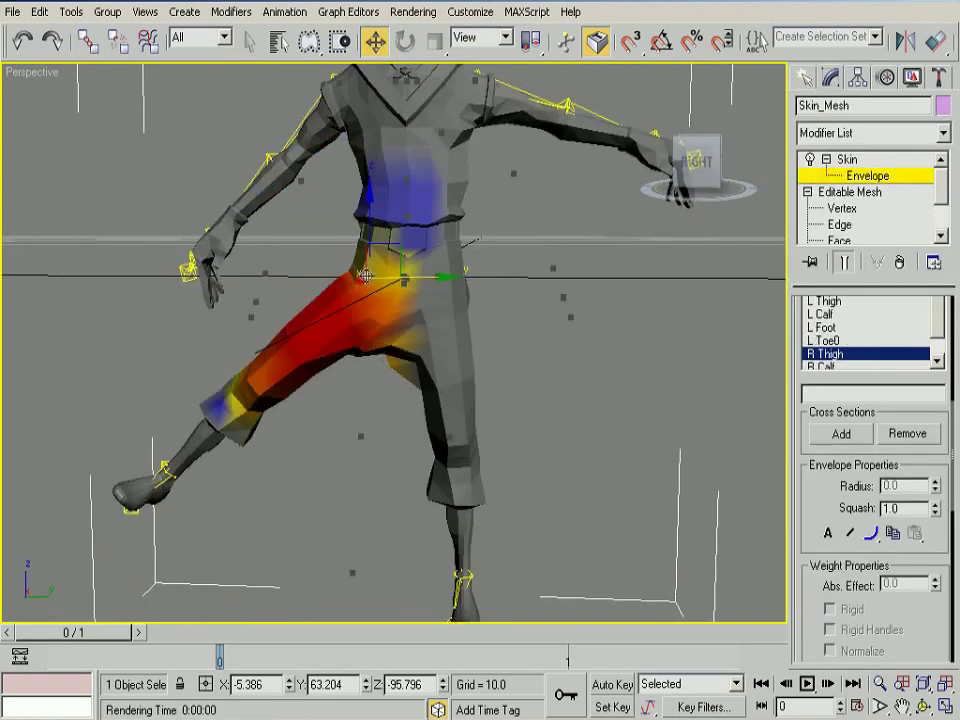
pyautogui.moveTo(455, 390); pyautogui.dragTo(458, 395)
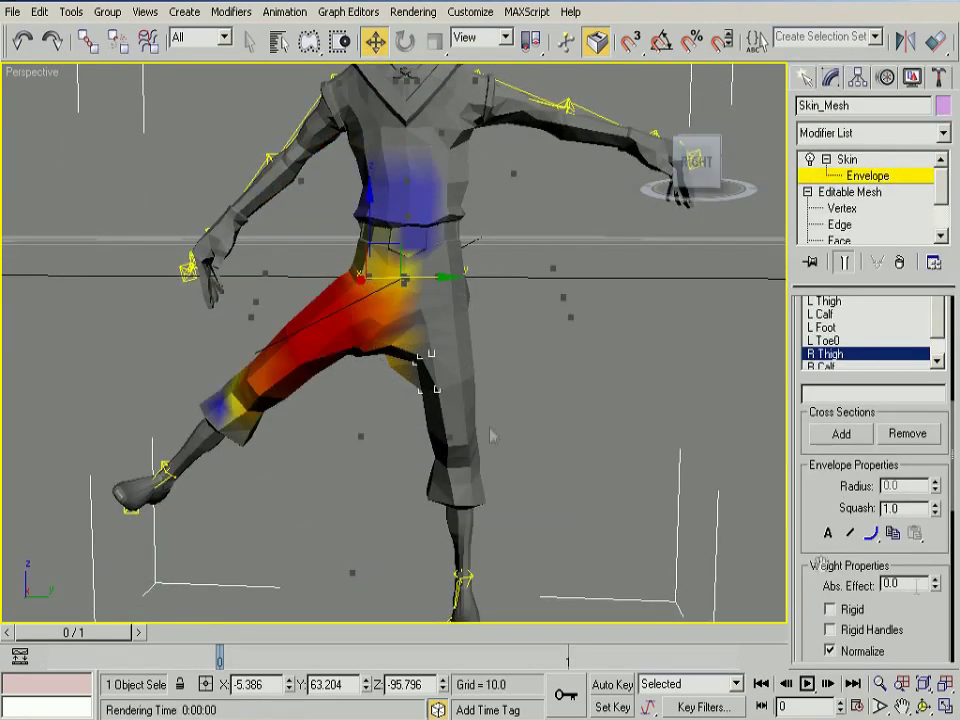
pyautogui.click(380, 376)
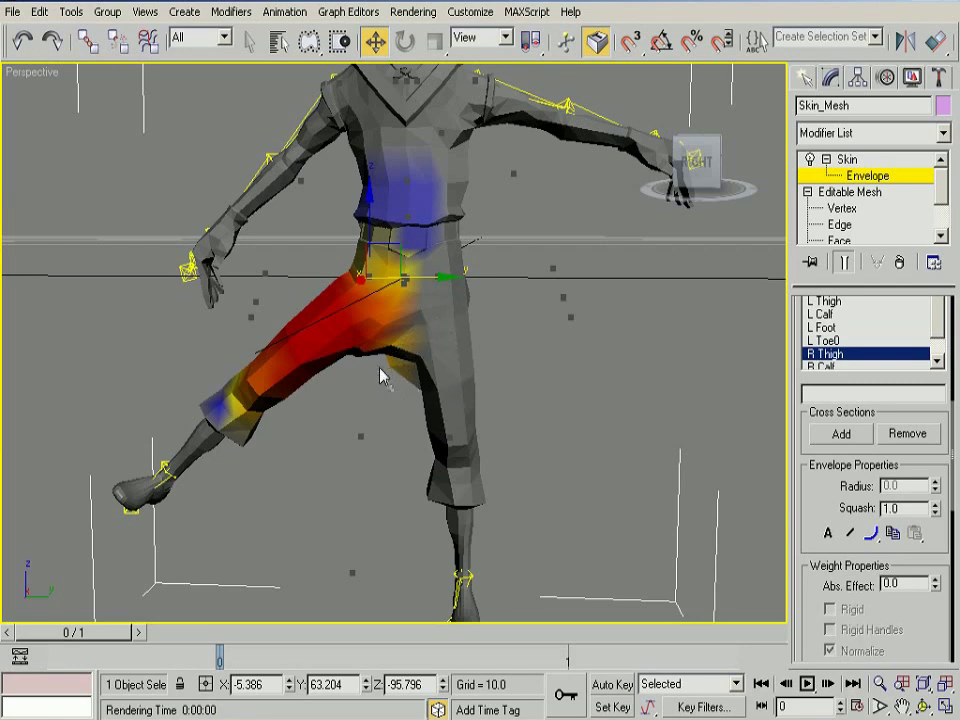
pyautogui.moveTo(422, 403); pyautogui.dragTo(418, 398)
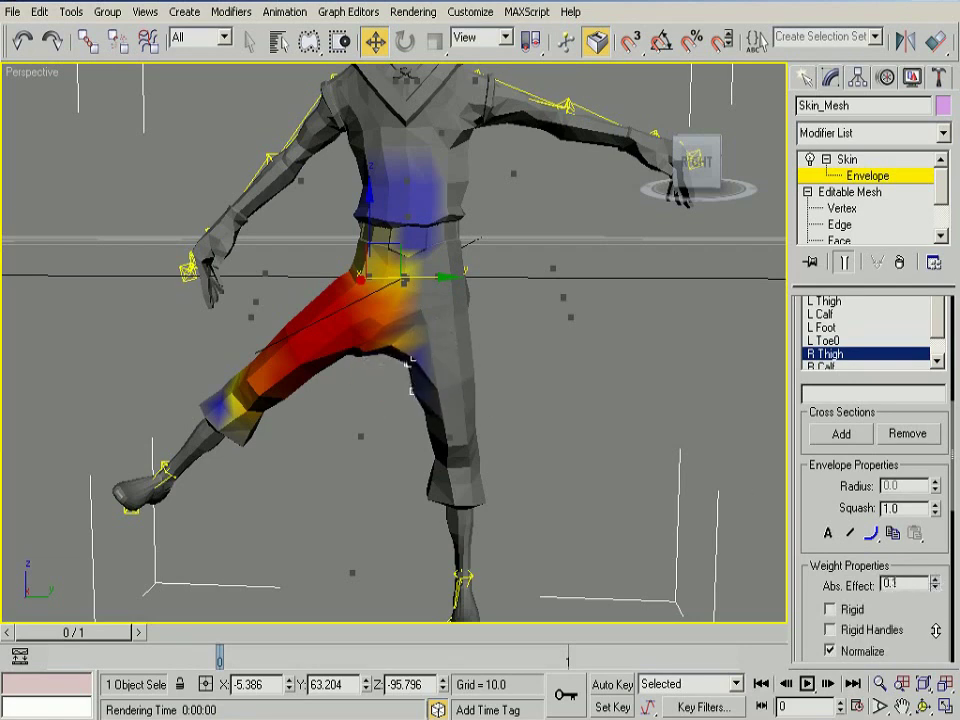
pyautogui.click(436, 383)
pyautogui.moveTo(483, 416); pyautogui.dragTo(470, 405)
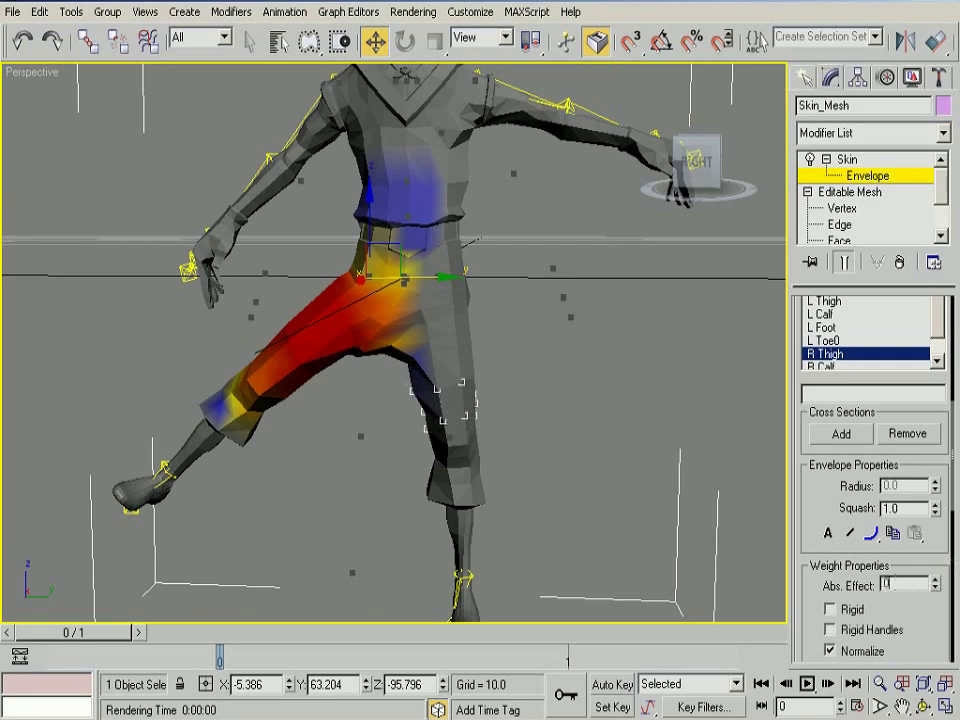
pyautogui.click(497, 408)
pyautogui.click(574, 317)
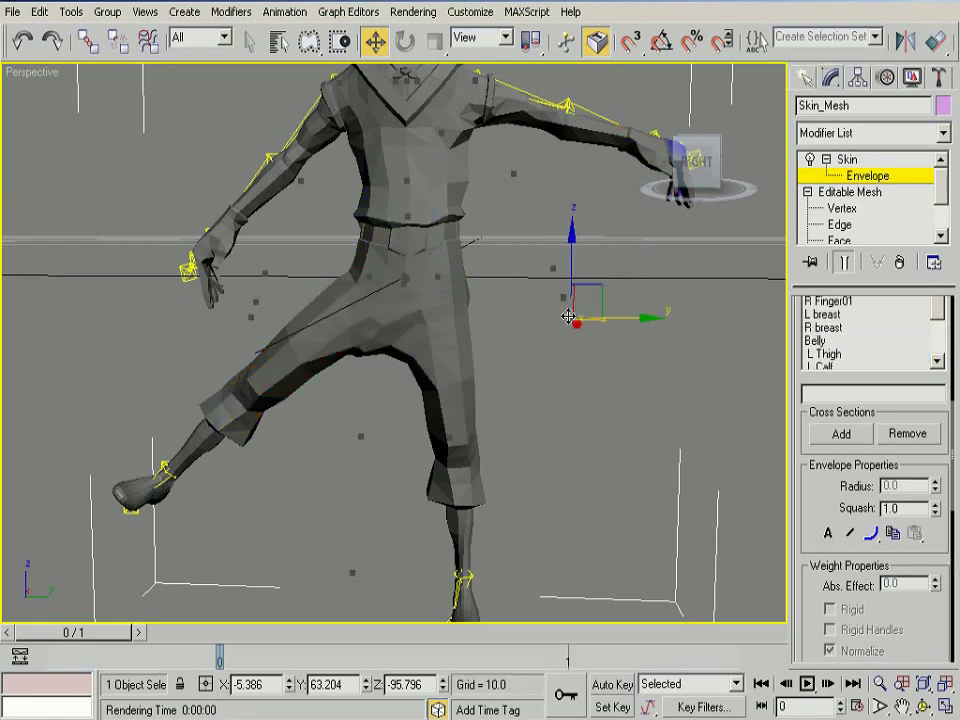
pyautogui.click(580, 318)
pyautogui.rightClick(400, 322)
# Undo the accidental character rotation and rotate R Thigh back down to the standing pose.
pyautogui.click(410, 349)
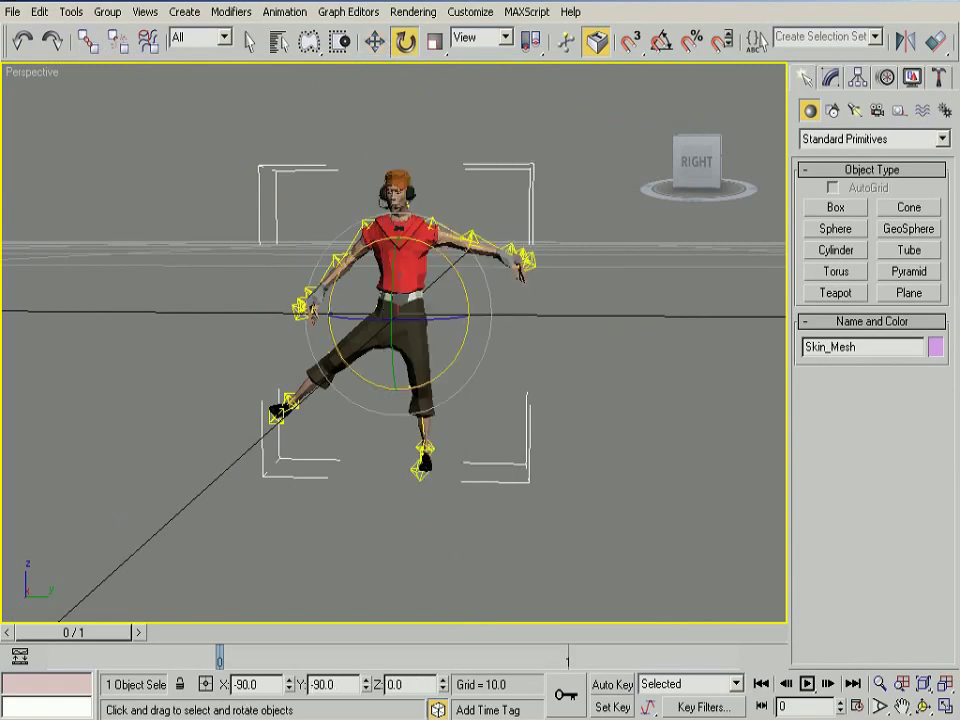
pyautogui.moveTo(400, 330); pyautogui.dragTo(330, 300)
pyautogui.click(39, 11)
pyautogui.click(60, 31)
pyautogui.click(318, 345)
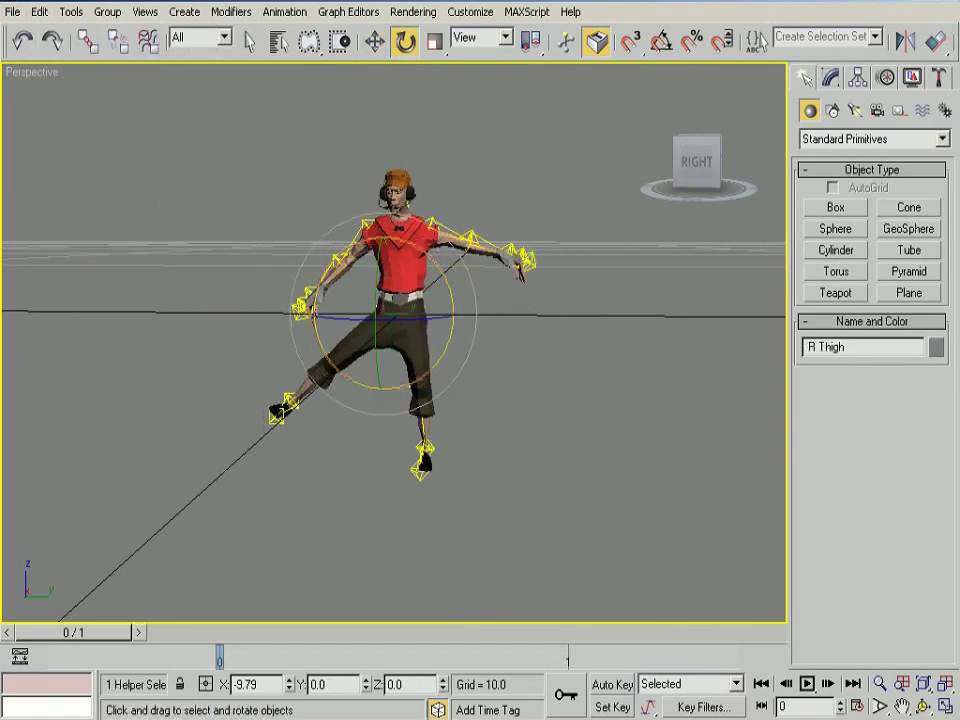
pyautogui.moveTo(318, 345); pyautogui.dragTo(300, 255)
pyautogui.moveTo(455, 288); pyautogui.dragTo(410, 268)
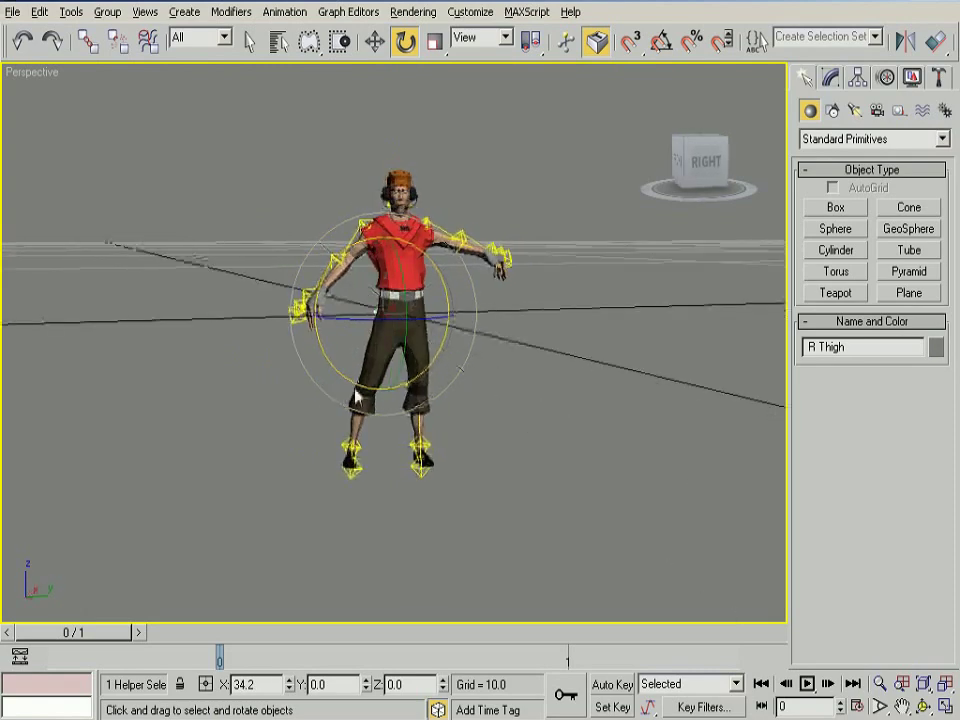
pyautogui.scroll(4, 420, 355)
pyautogui.scroll(1, 587, 287)
# Save the scene as 'scout rigged sa.max' with Save As.
pyautogui.click(13, 11)
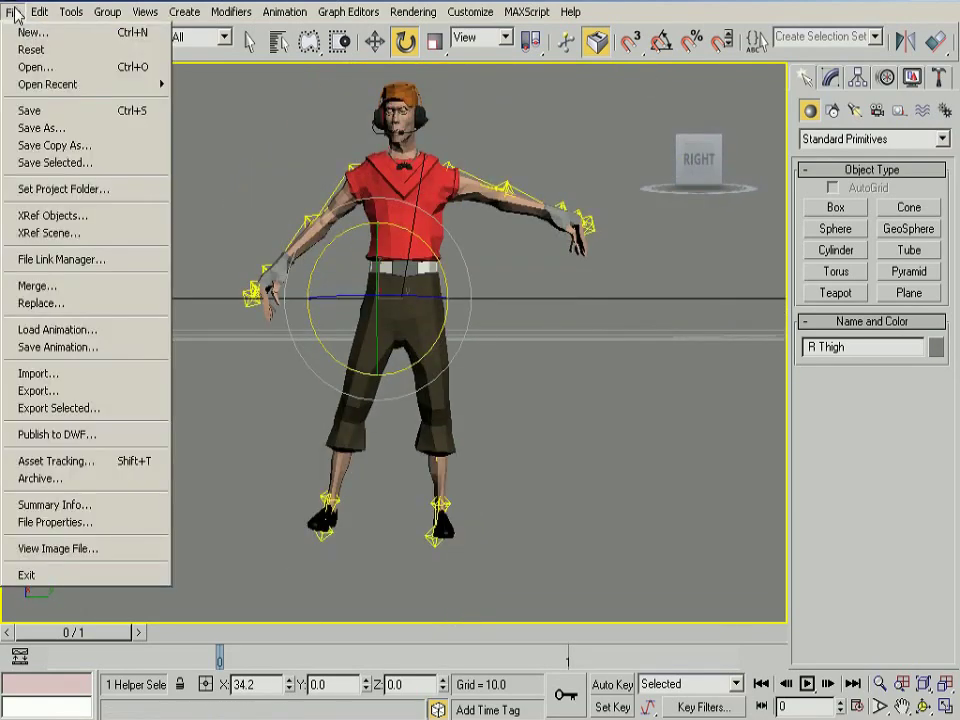
pyautogui.click(45, 124)
pyautogui.moveTo(108, 668); pyautogui.dragTo(345, 679)
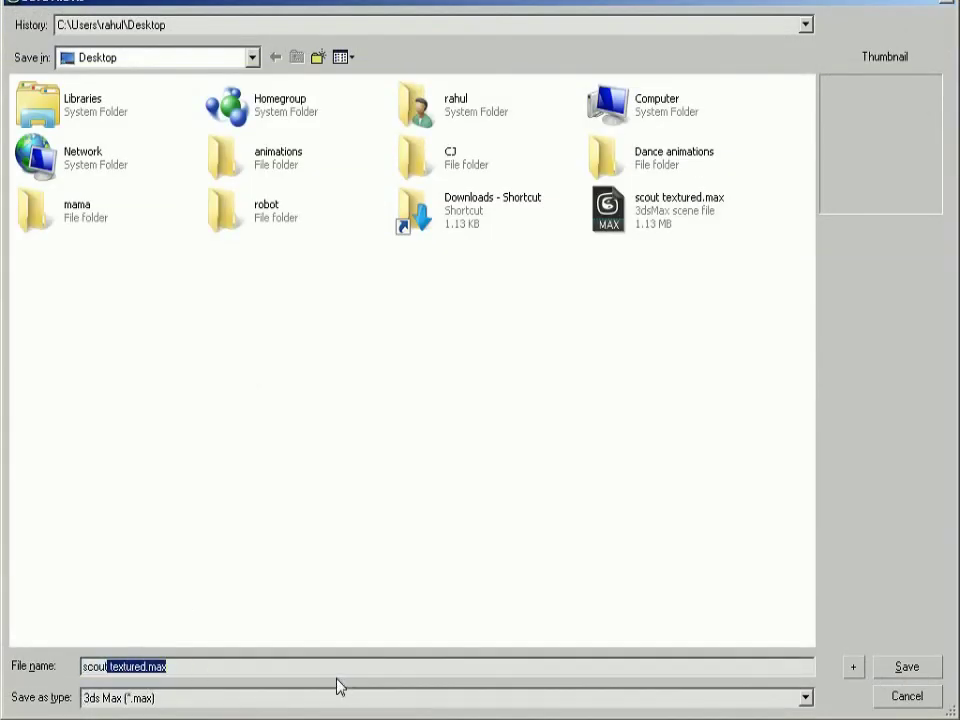
pyautogui.press('BackSpace')
pyautogui.write('rigged sa')
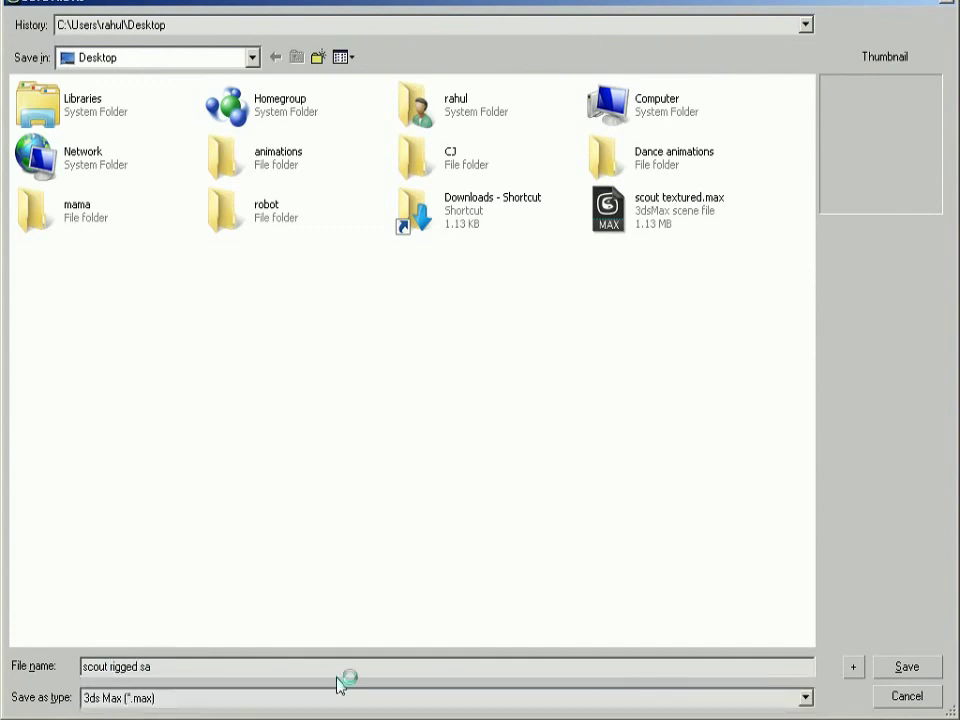
pyautogui.click(895, 668)
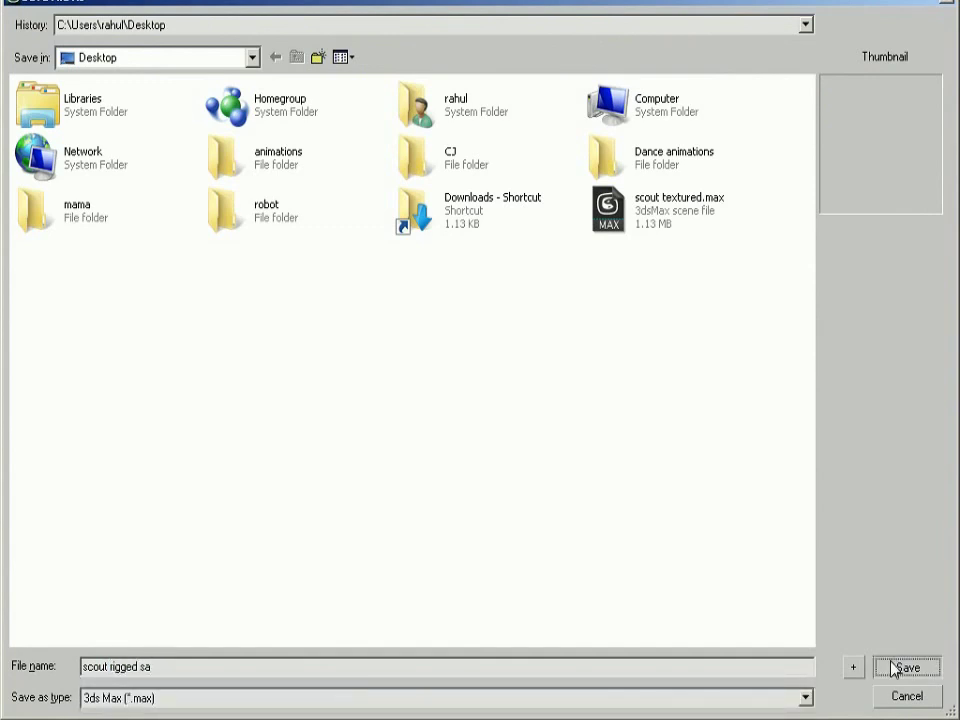
# Recentre the view and reselect the skinned Scout mesh to show its Skin modifier.
pyautogui.click(535, 473)
pyautogui.click(437, 336)
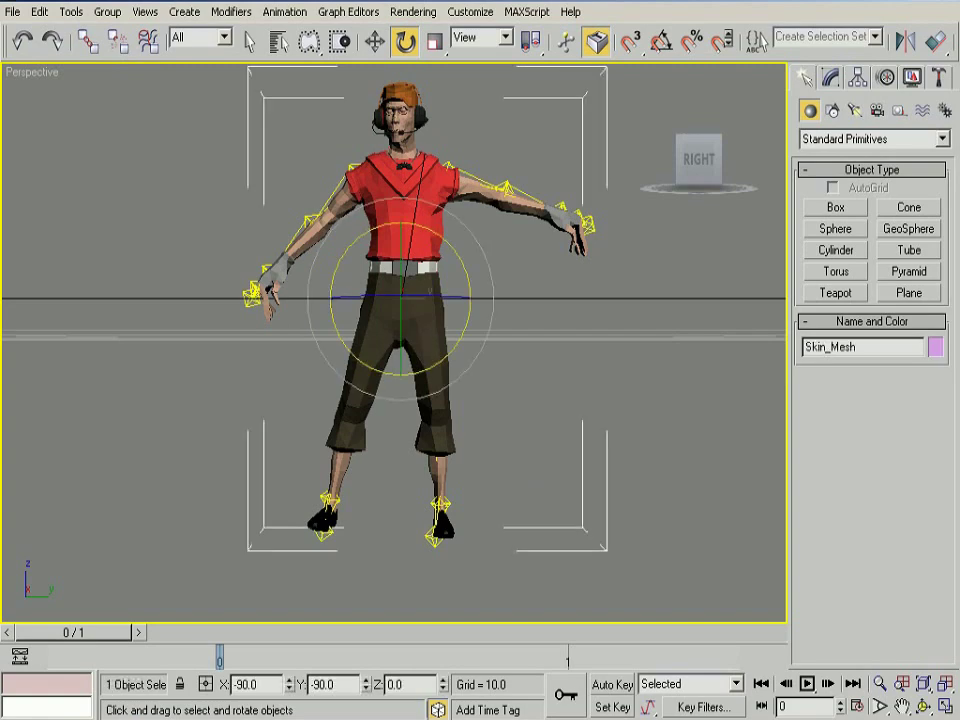
pyautogui.click(510, 403)
pyautogui.click(445, 400)
pyautogui.moveTo(551, 446)
pyautogui.mouseDown(button='middle')
pyautogui.moveTo(692, 358)
pyautogui.moveTo(482, 392)
pyautogui.moveTo(304, 392)
pyautogui.moveTo(489, 360)
pyautogui.moveTo(377, 360)
pyautogui.moveTo(381, 381)
pyautogui.moveTo(587, 390)
pyautogui.moveTo(604, 401)
pyautogui.moveTo(735, 395)
pyautogui.mouseUp(button='middle')
pyautogui.click(505, 174)
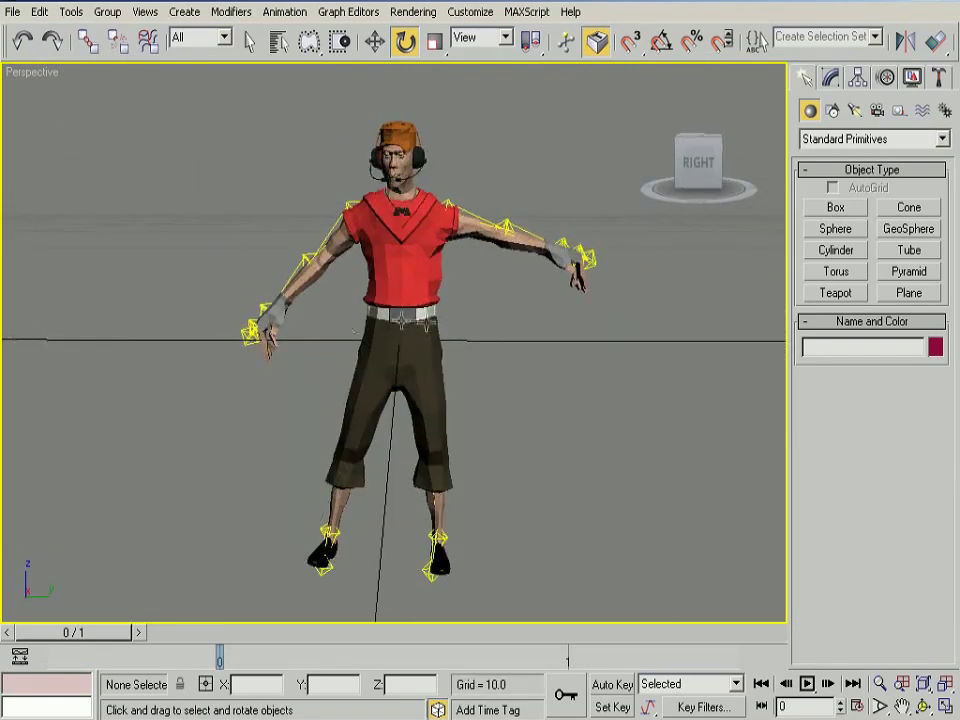
pyautogui.click(352, 330)
pyautogui.click(829, 78)
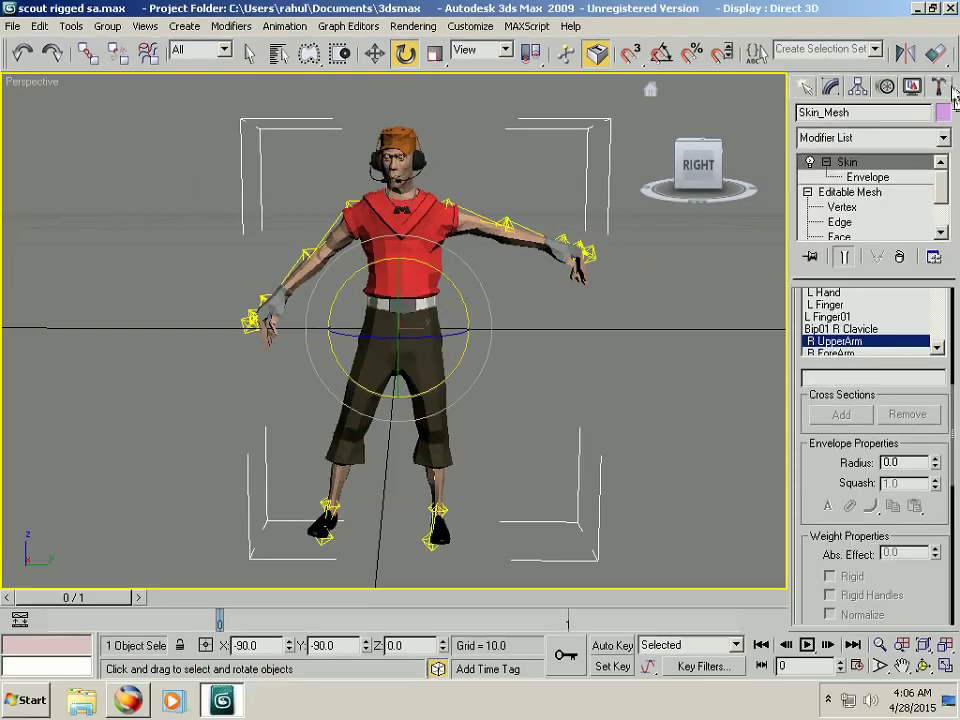
# Export the Scout from DFF IO with Skip COL and Bones/Skin enabled as 'scout sa' DFF.
pyautogui.click(938, 79)
pyautogui.click(871, 430)
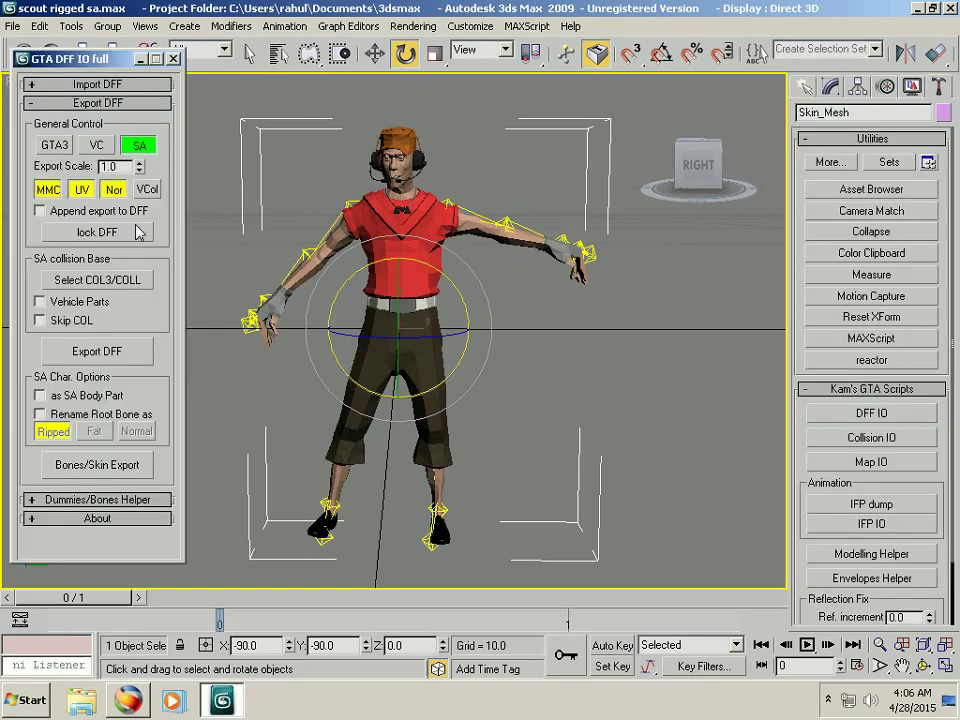
pyautogui.click(40, 320)
pyautogui.click(62, 476)
pyautogui.click(97, 351)
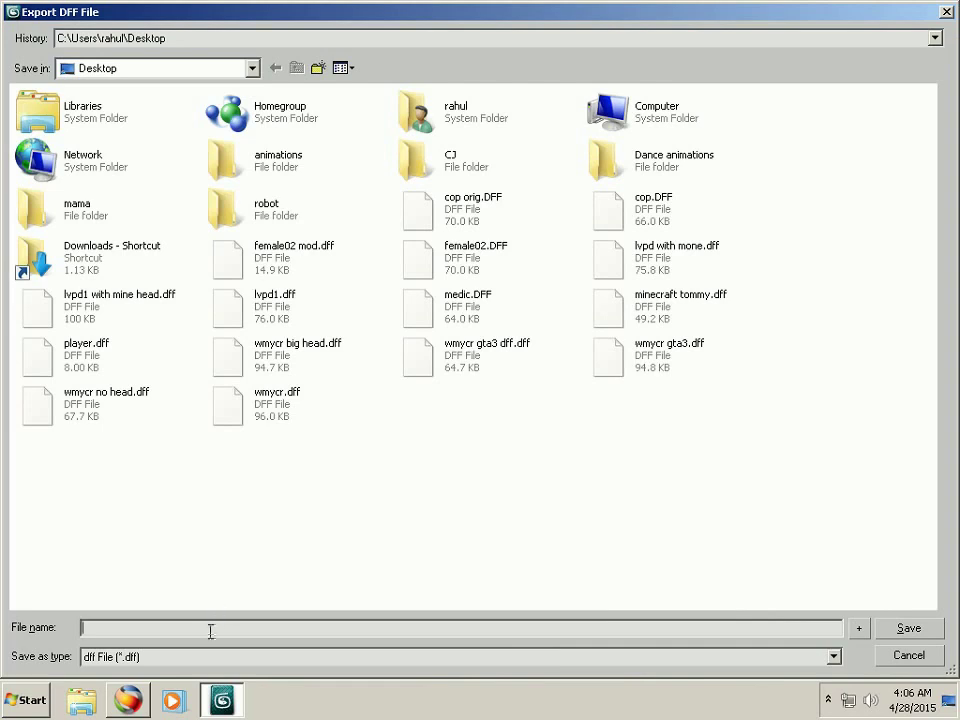
pyautogui.write('scou')
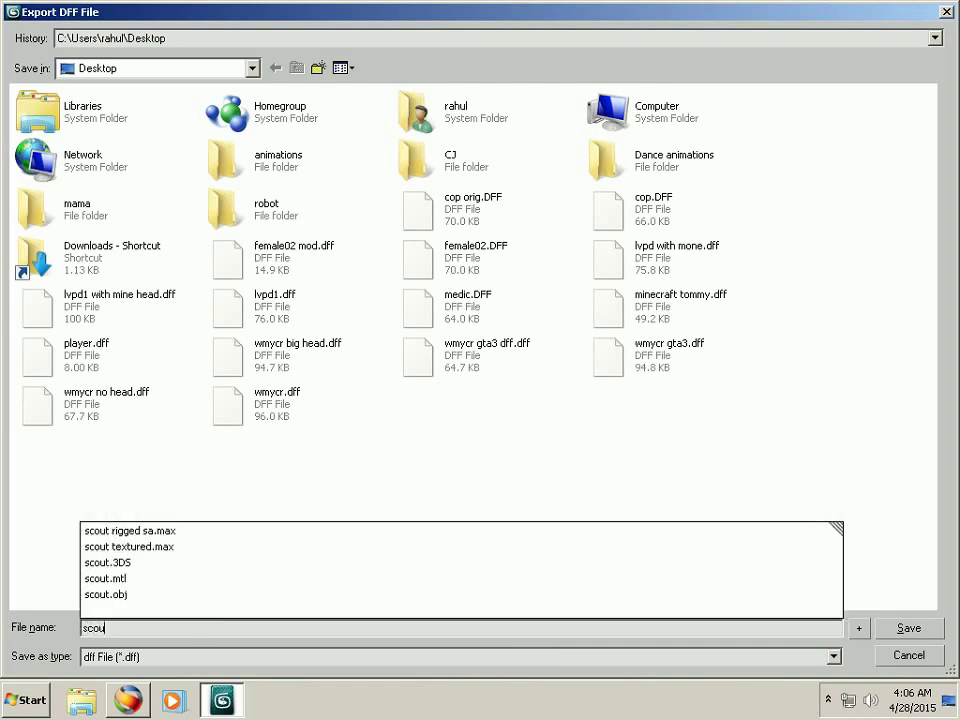
pyautogui.write('t r')
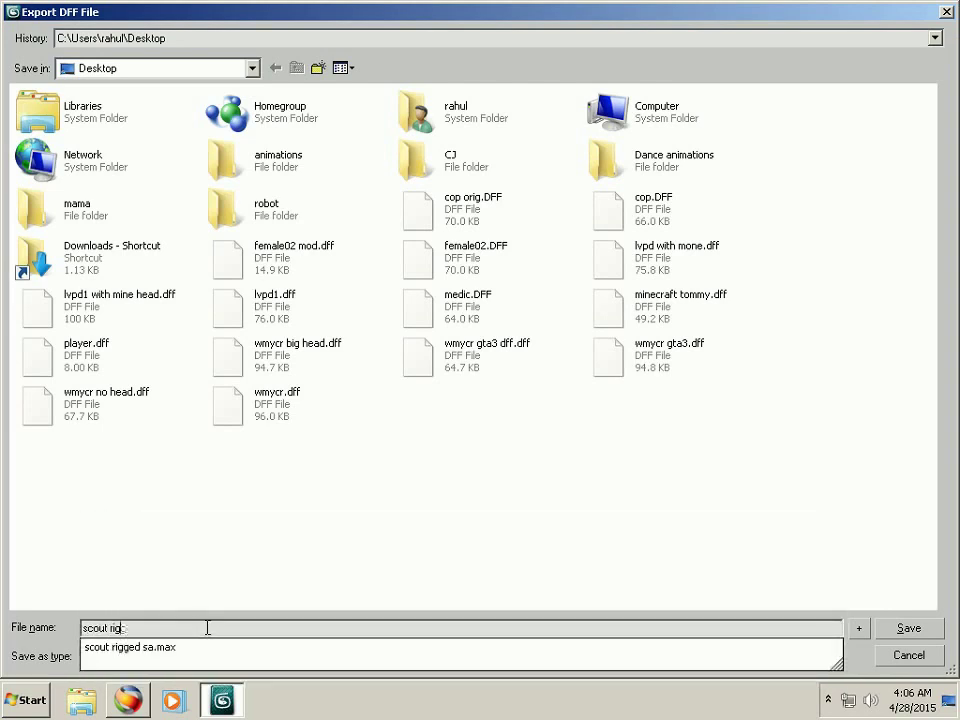
pyautogui.press('BackSpace')
pyautogui.write('sa')
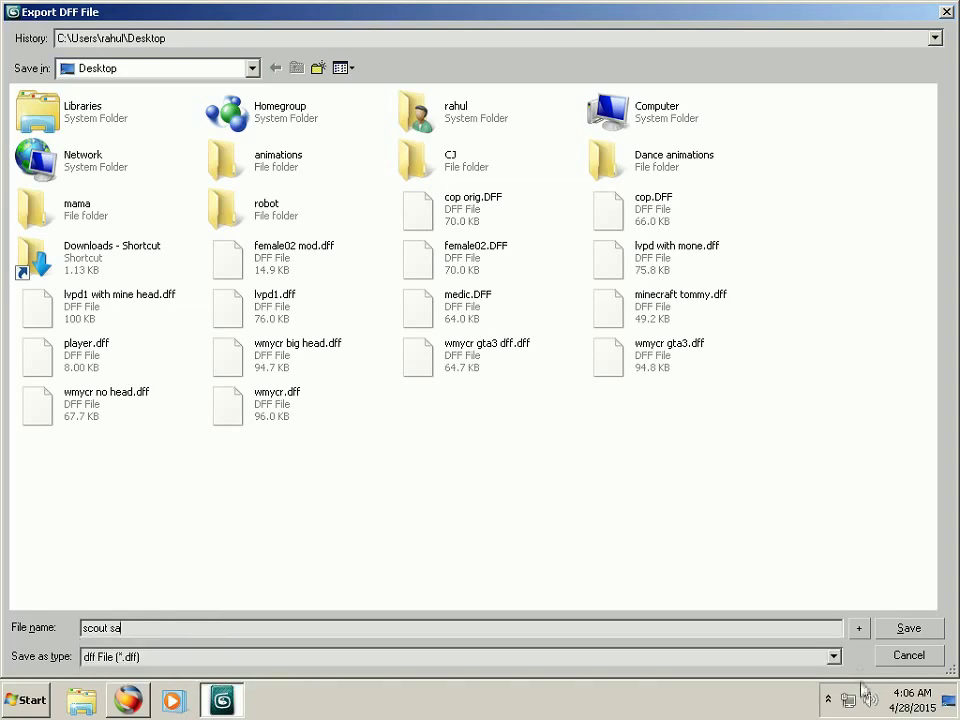
pyautogui.click(902, 630)
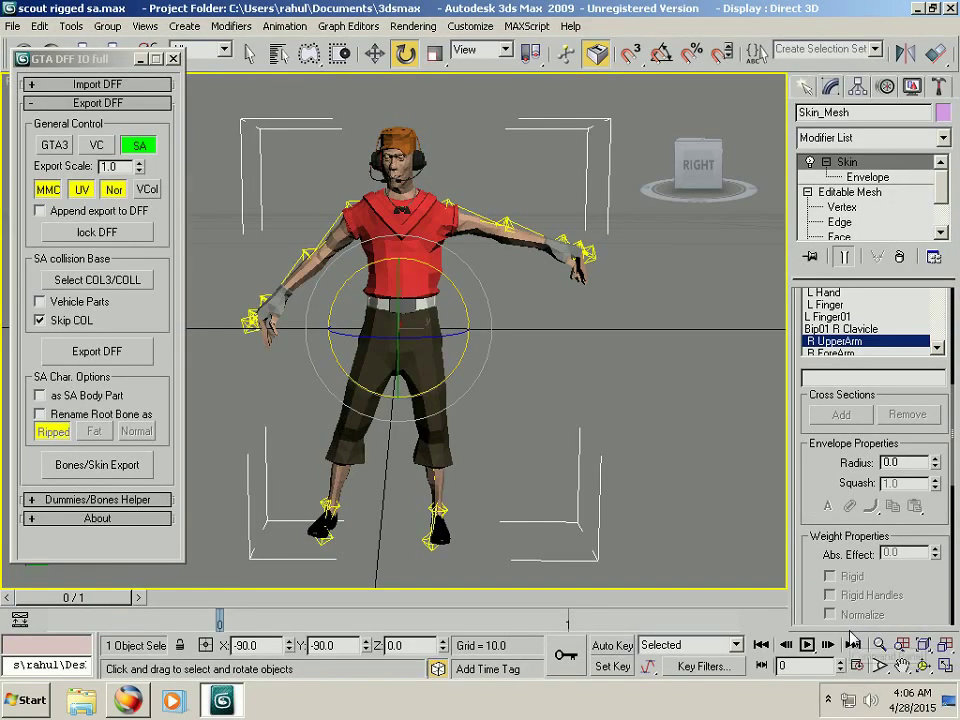
pyautogui.click(173, 59)
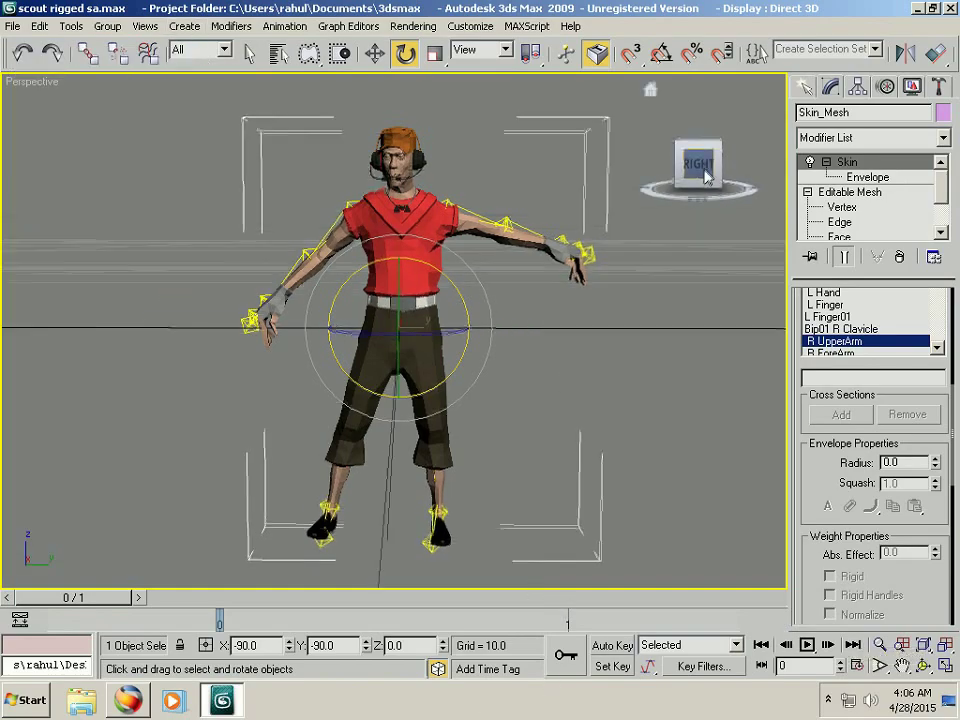